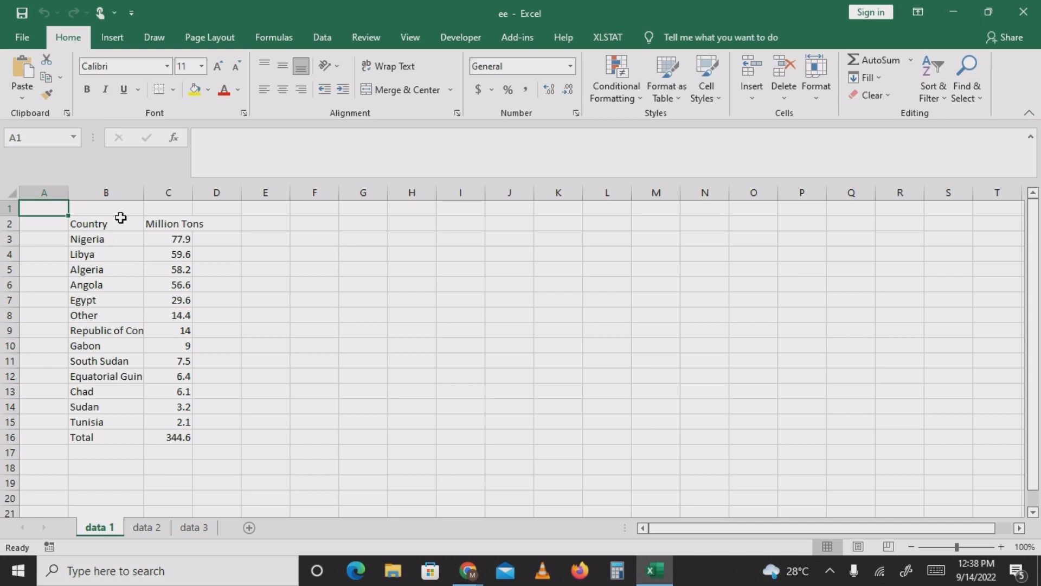
left_click(103, 224)
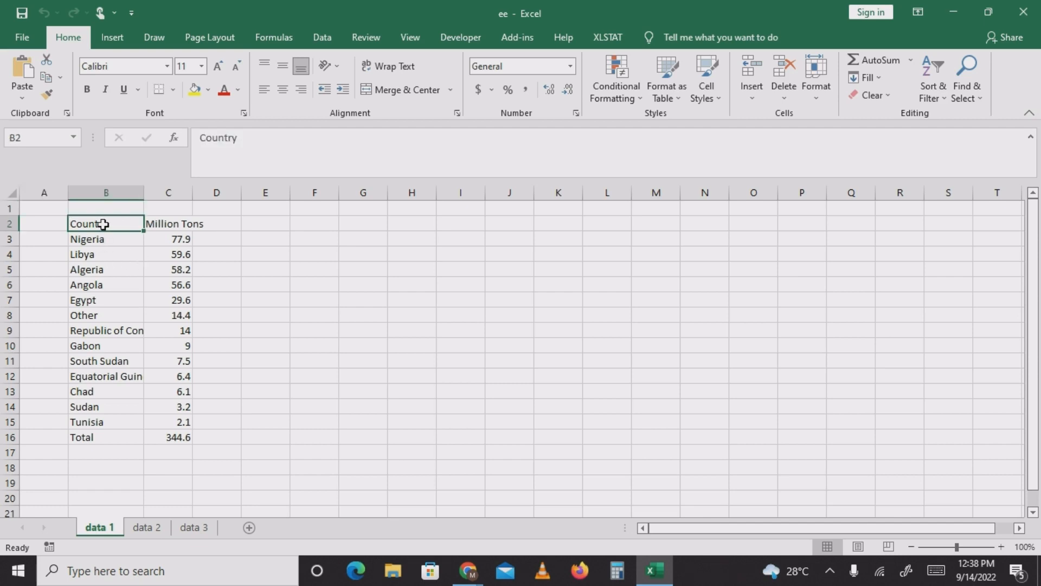
key("shift+Right")
key("ctrl+q")
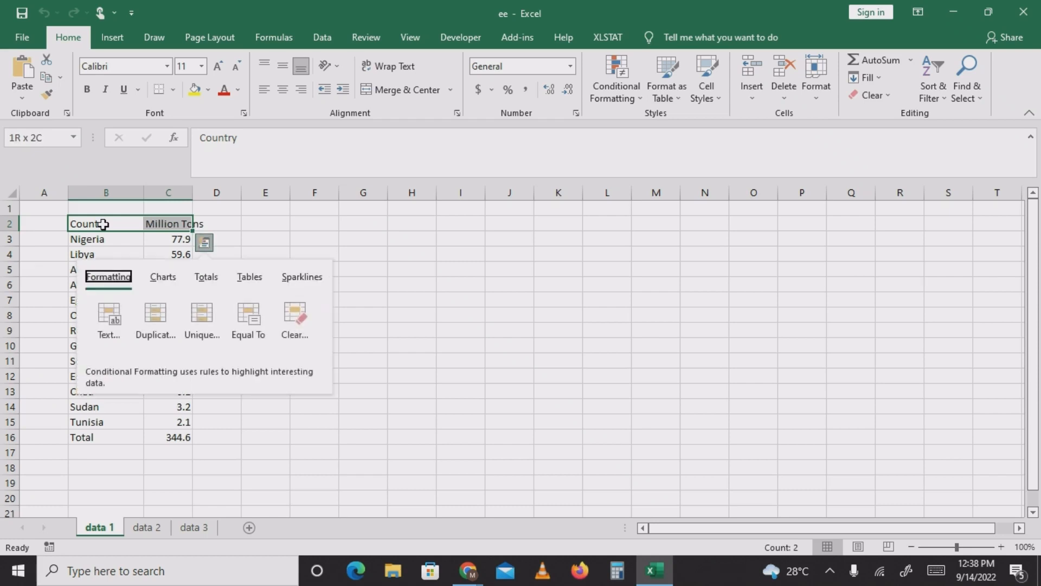
Insert a clustered column chart from the Country and Million Tons data in B2:C15, excluding the Total row.
left_click(118, 225)
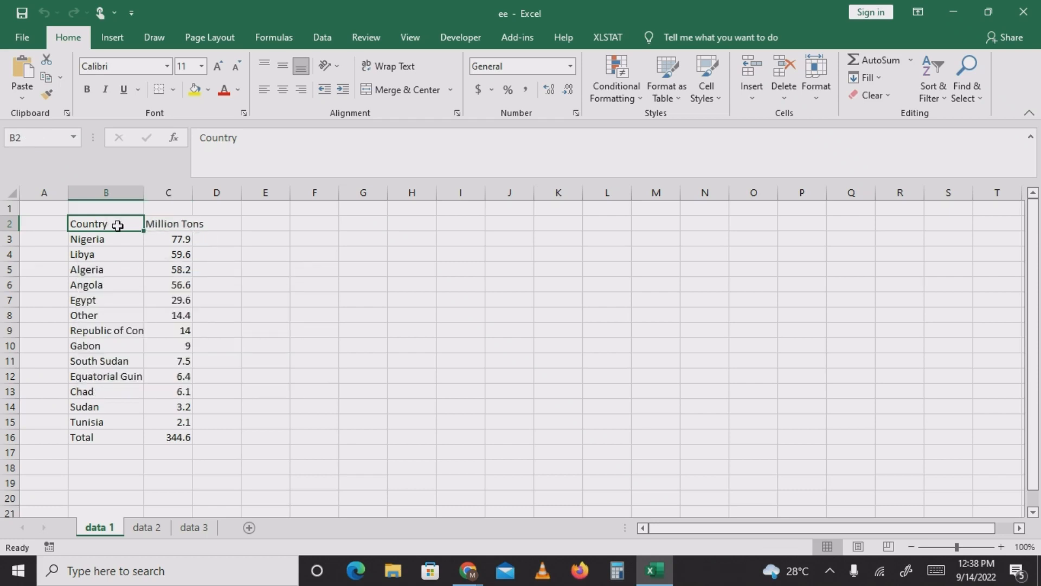
key("shift+Right")
key("shift+Down")
key("shift+Down")
key("shift+Down")
key("shift+Down")
key("shift+Down")
key("shift+Down")
key("shift+Down")
key("shift+Down")
key("shift+Down")
key("shift+Down")
key("shift+Down")
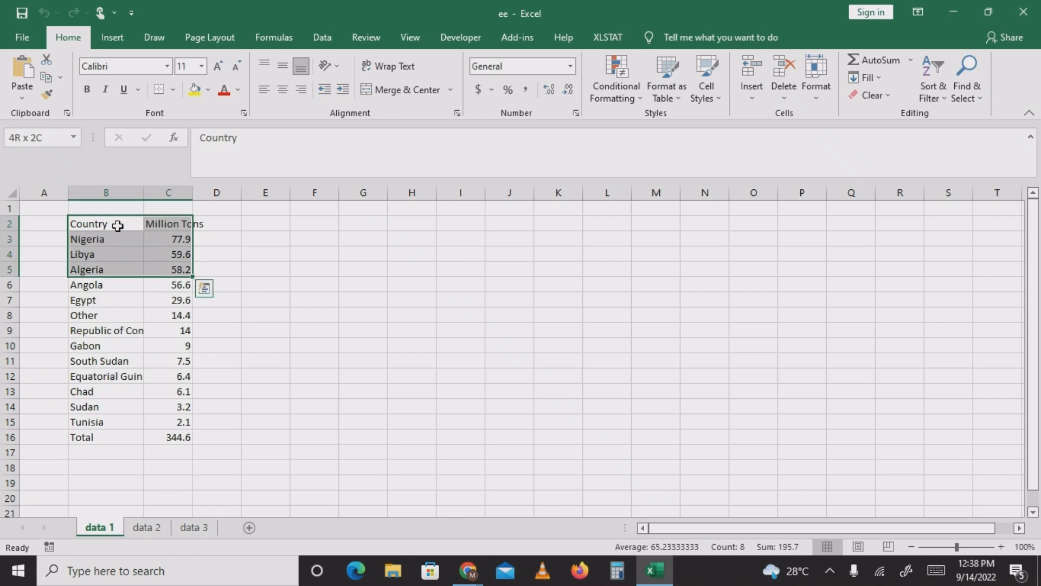
key("shift+Down")
key("shift+Down")
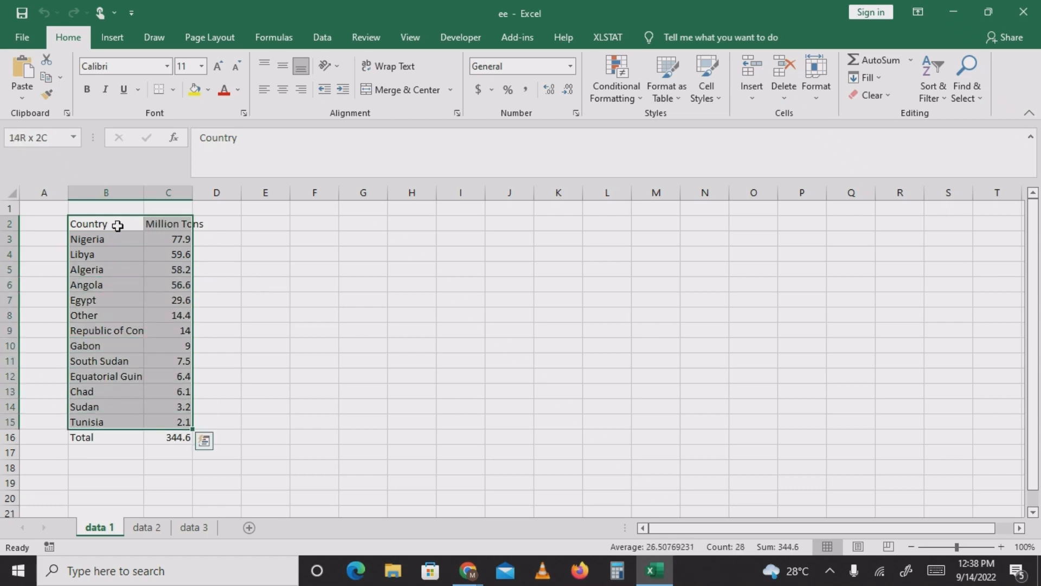
left_click(113, 38)
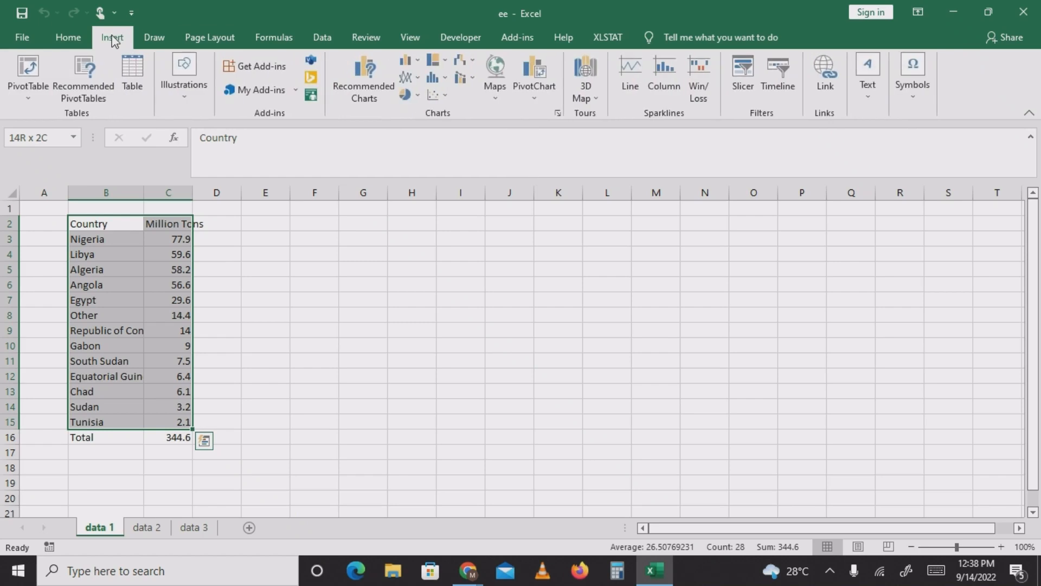
left_click(378, 95)
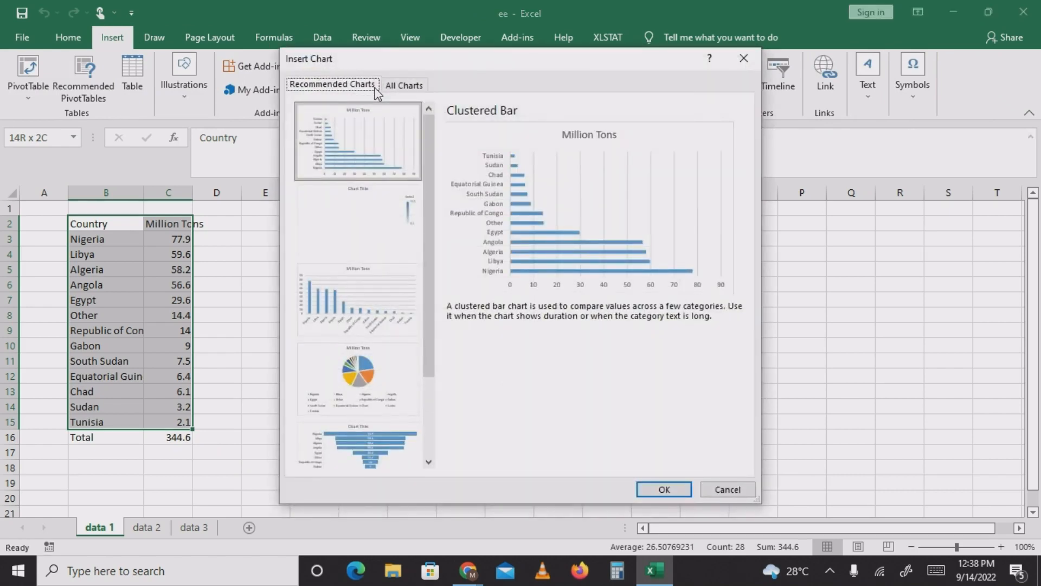
left_click(334, 282)
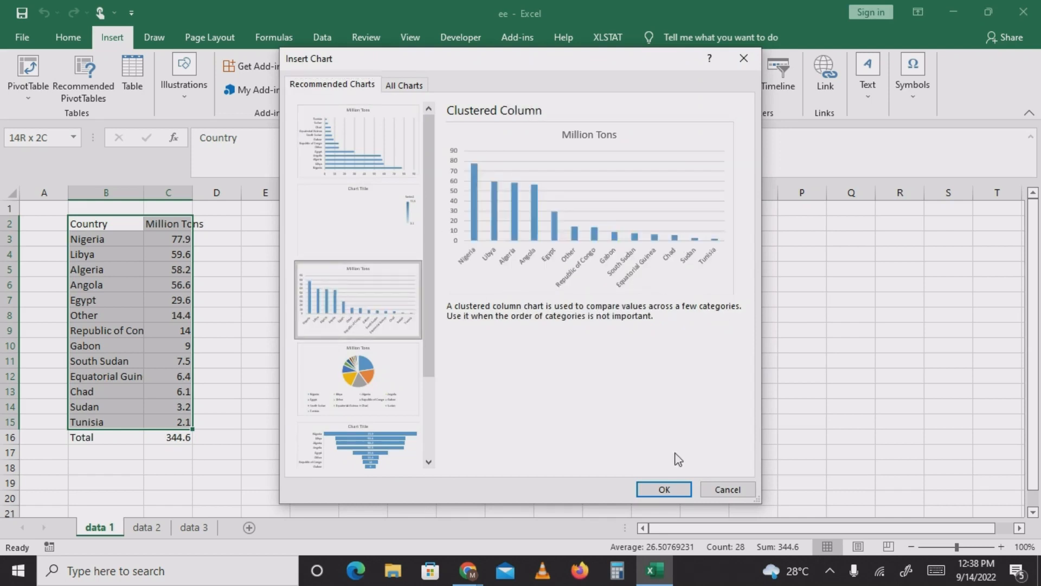
left_click(674, 487)
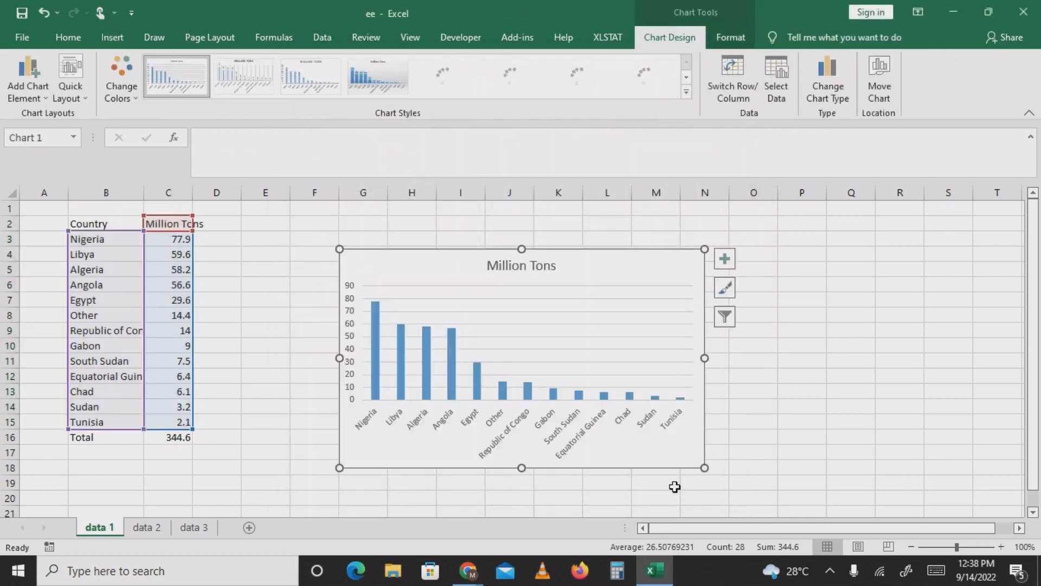
Position the chart beside the data table, over about columns F to N and rows 3 to 17, and close the formatting pane.
left_click_drag(586, 263, 705, 263)
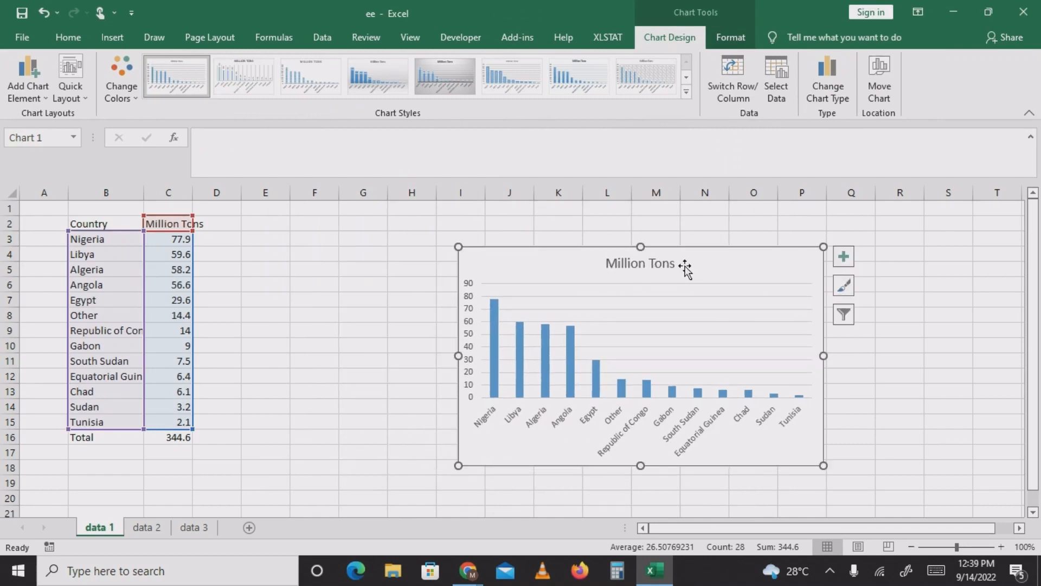
double_click(609, 266)
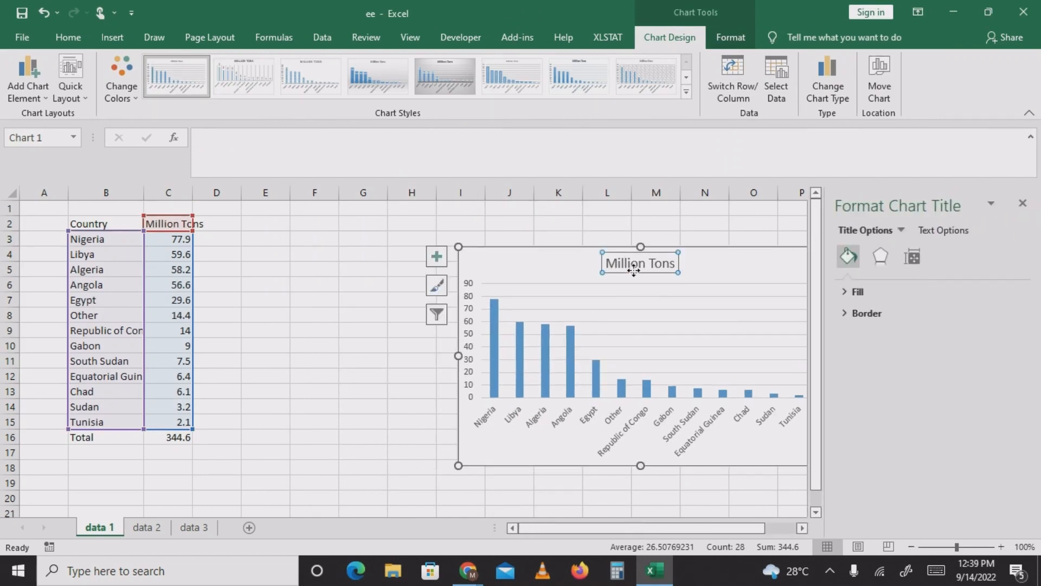
left_click_drag(728, 263, 592, 257)
left_click(776, 321)
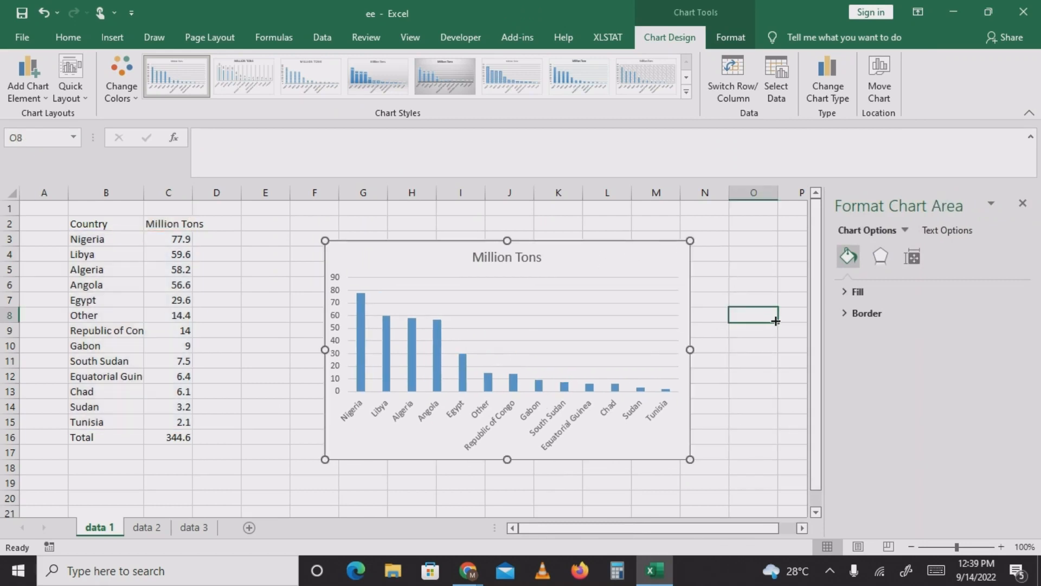
left_click(1023, 204)
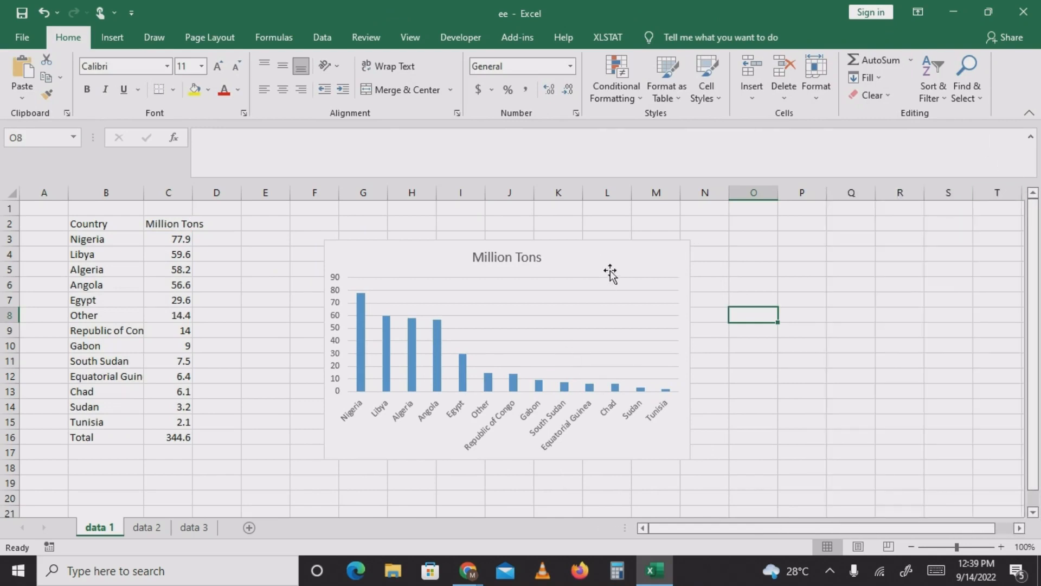
Examine the design and format commands available for the chart, and inspect its title and plot area.
left_click(632, 251)
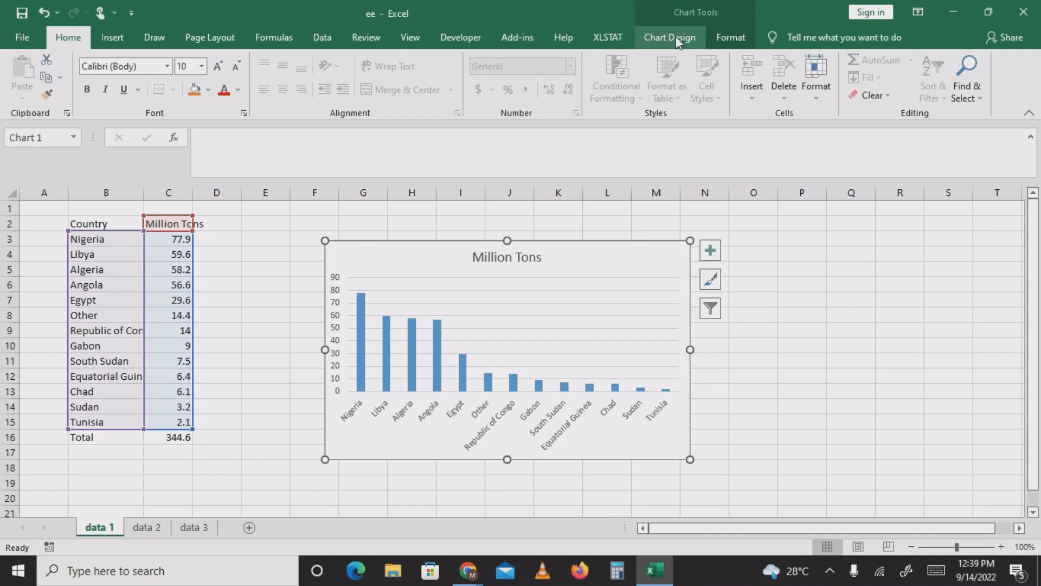
left_click(729, 42)
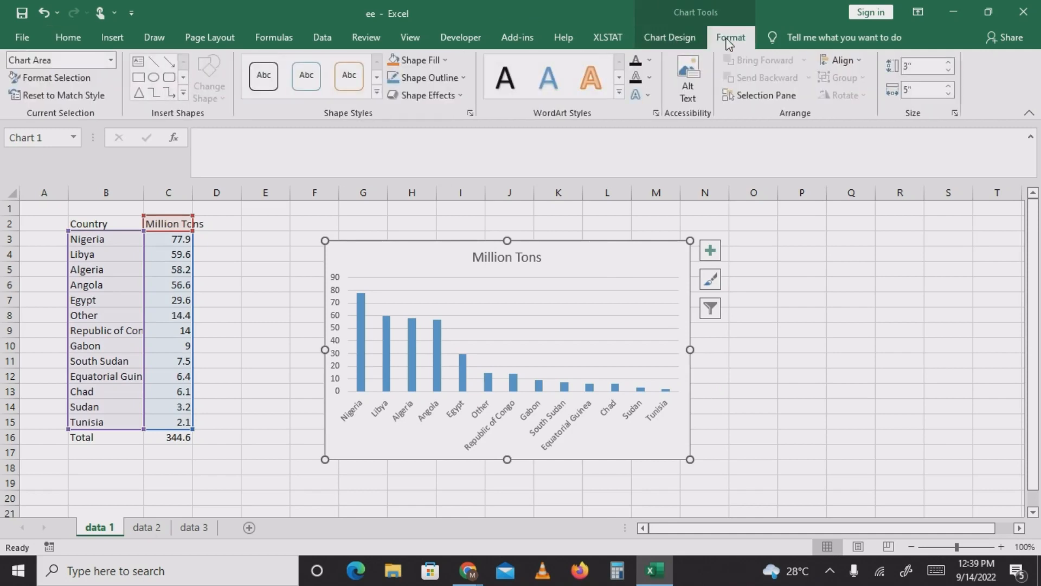
left_click(696, 44)
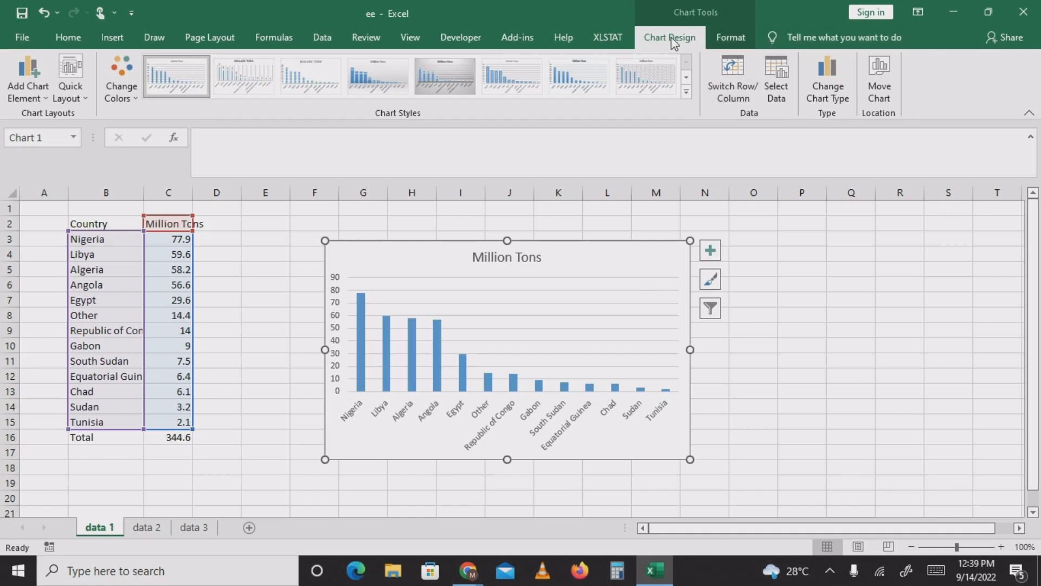
left_click(730, 39)
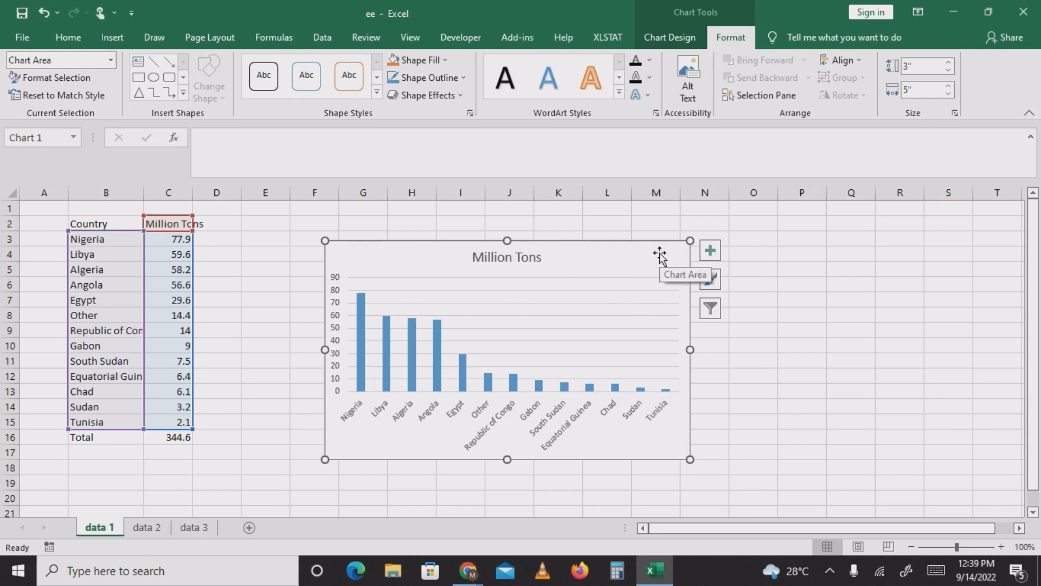
left_click(516, 258)
double_click(515, 258)
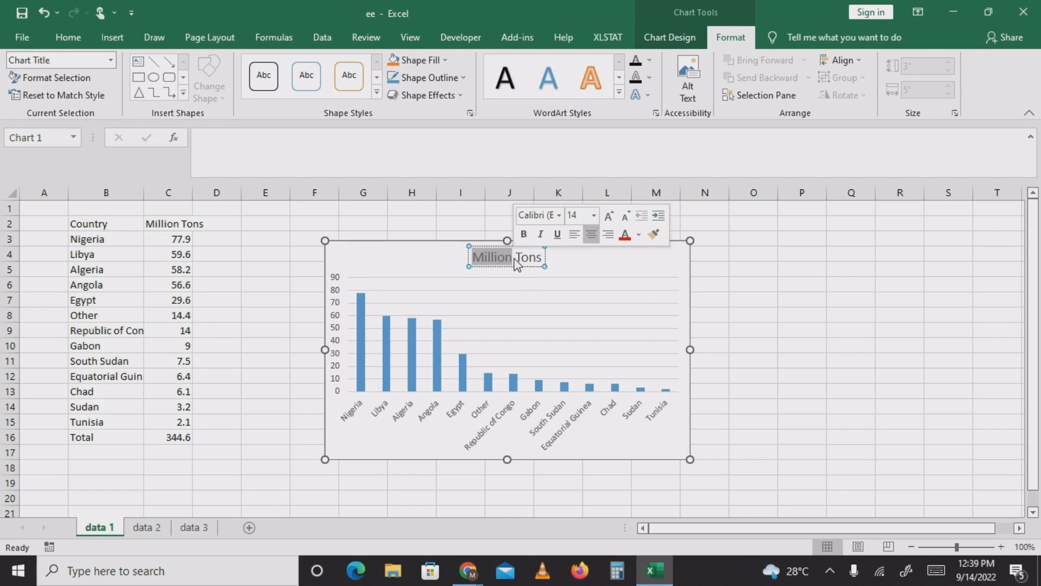
left_click(559, 268)
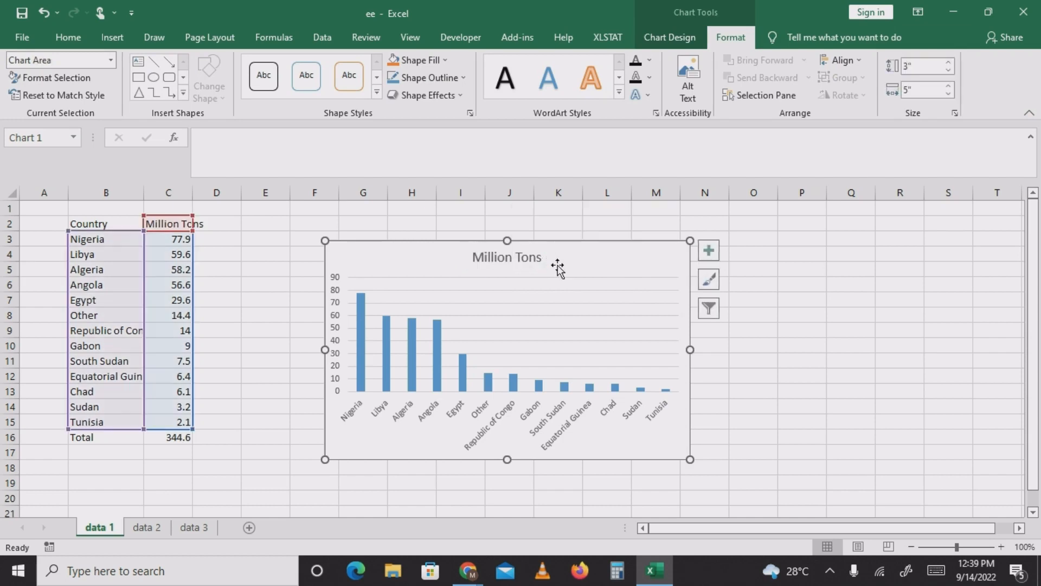
left_click(528, 264)
left_click(543, 312)
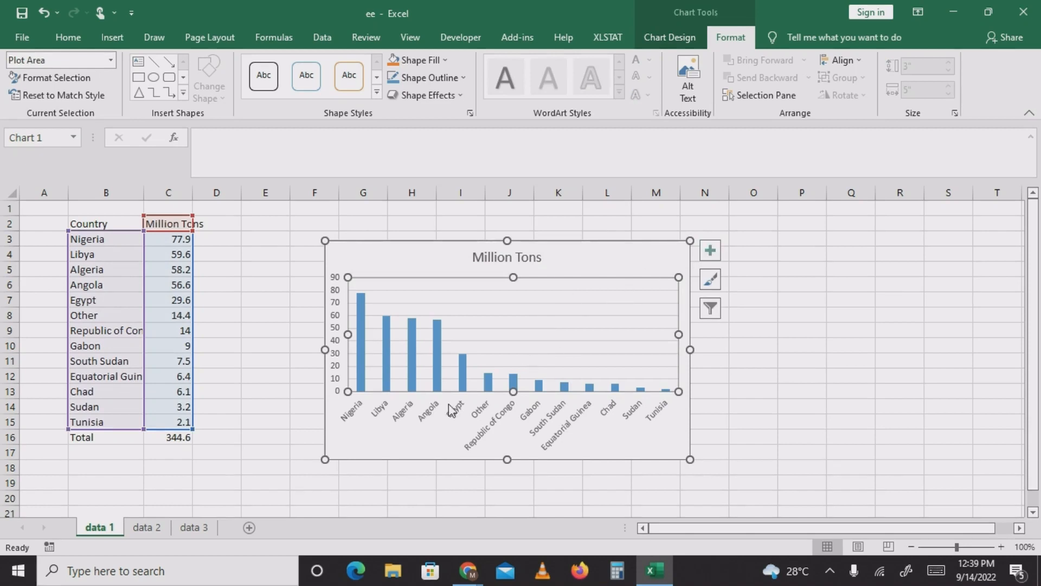
Examine the line and effects formatting options of the chart's major gridlines, along with the chart title's formatting options.
left_click(428, 353)
double_click(428, 353)
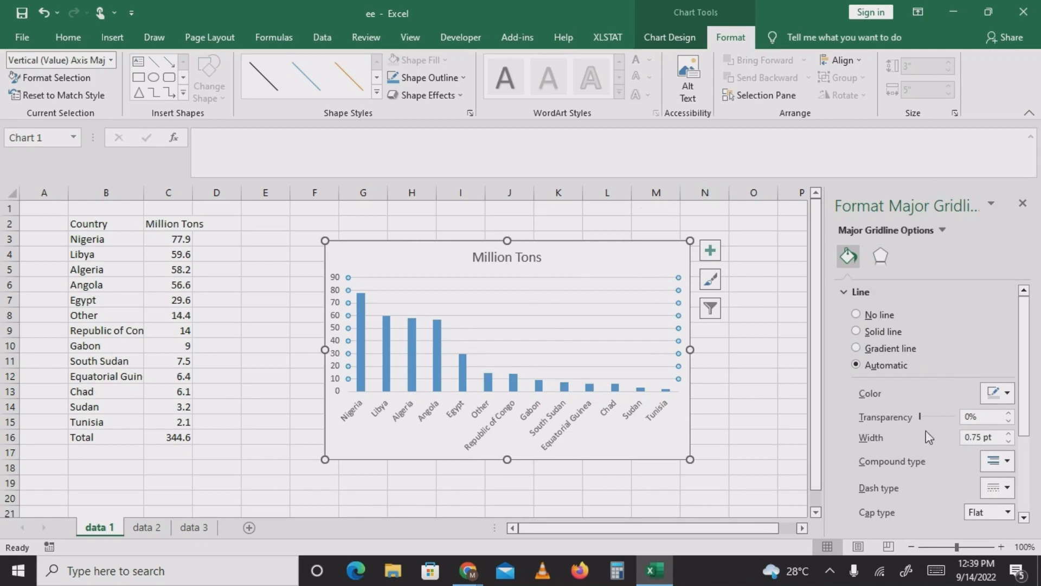
left_click(535, 258)
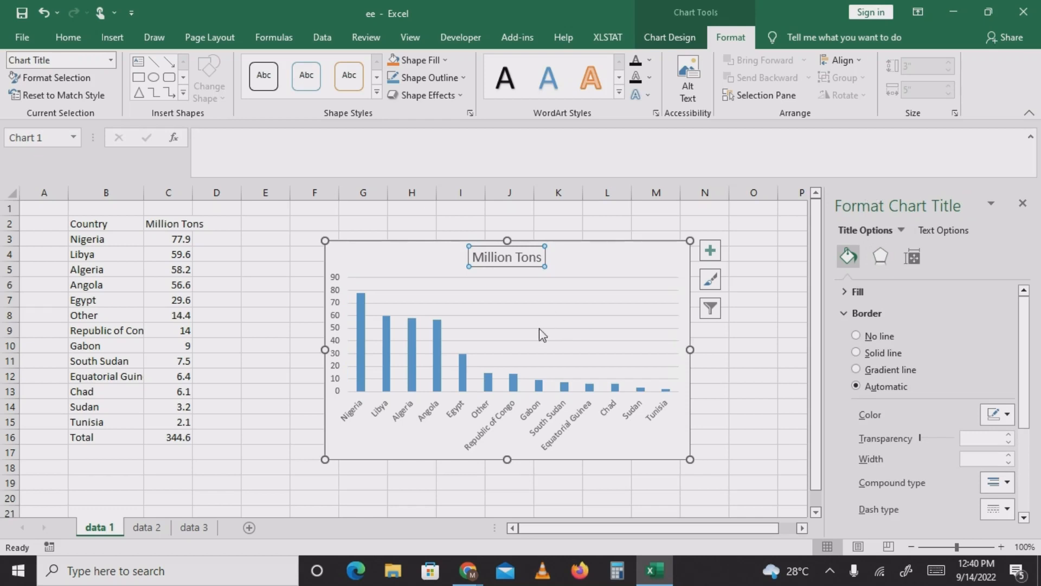
left_click(547, 316)
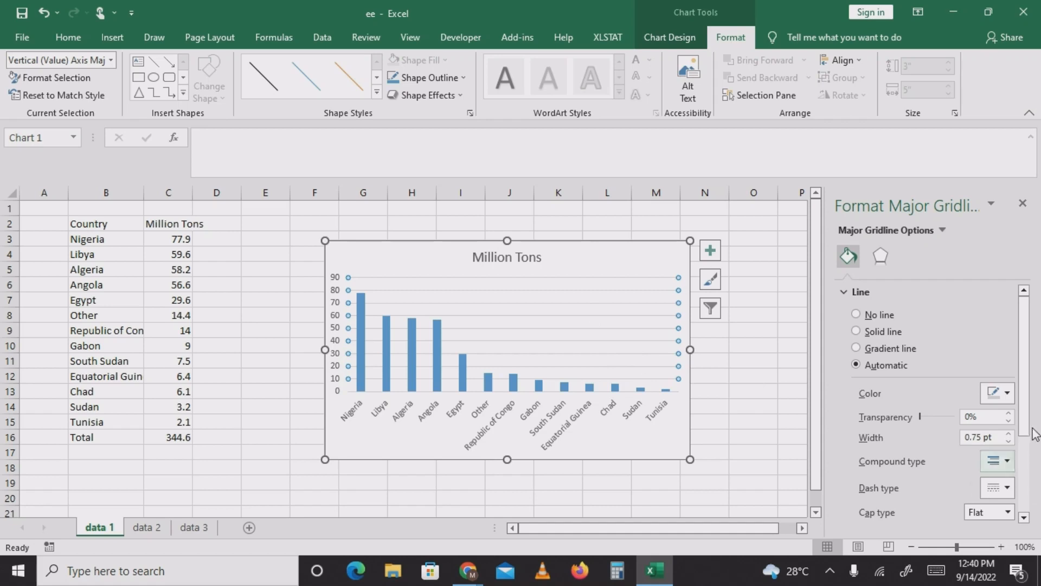
mouse_move(1031, 404)
left_mouse_down()
mouse_move(1034, 491)
mouse_move(1036, 411)
left_mouse_up()
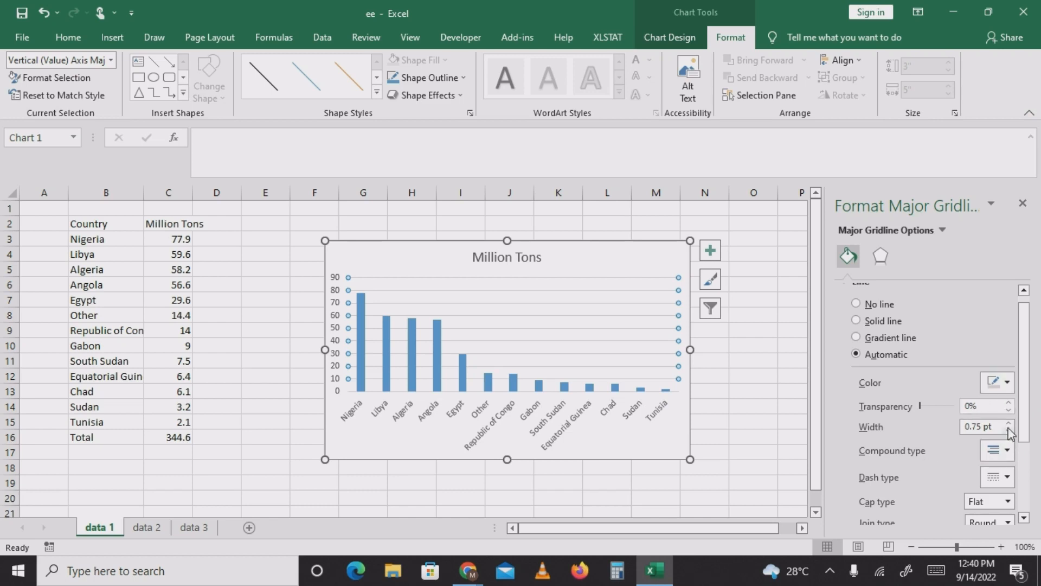
left_click_drag(1024, 457, 838, 236)
left_click(881, 257)
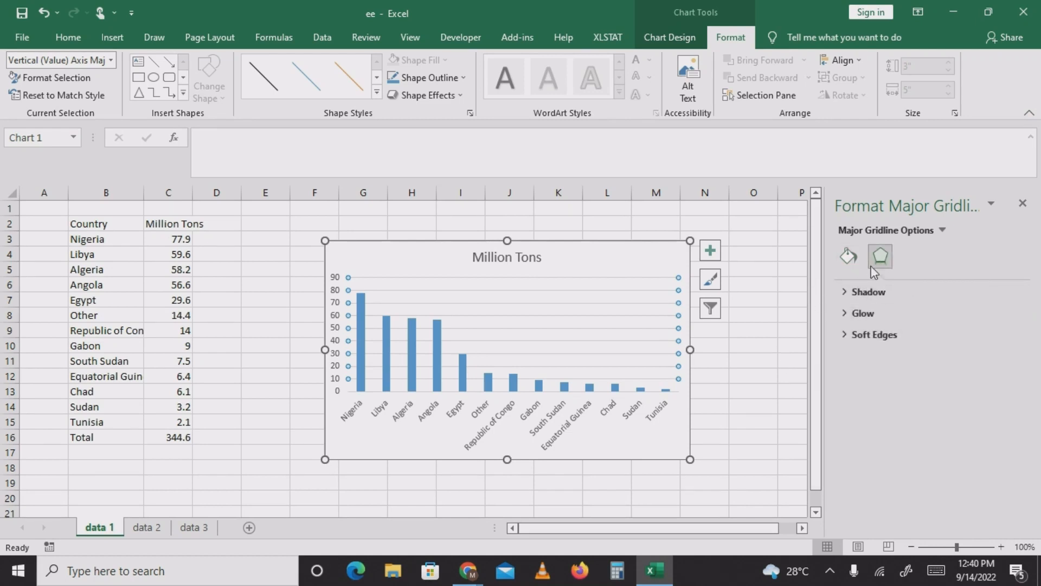
Examine the format options of the chart's horizontal and vertical axes, including the vertical axis's tick marks, labels and number settings.
left_click(500, 419)
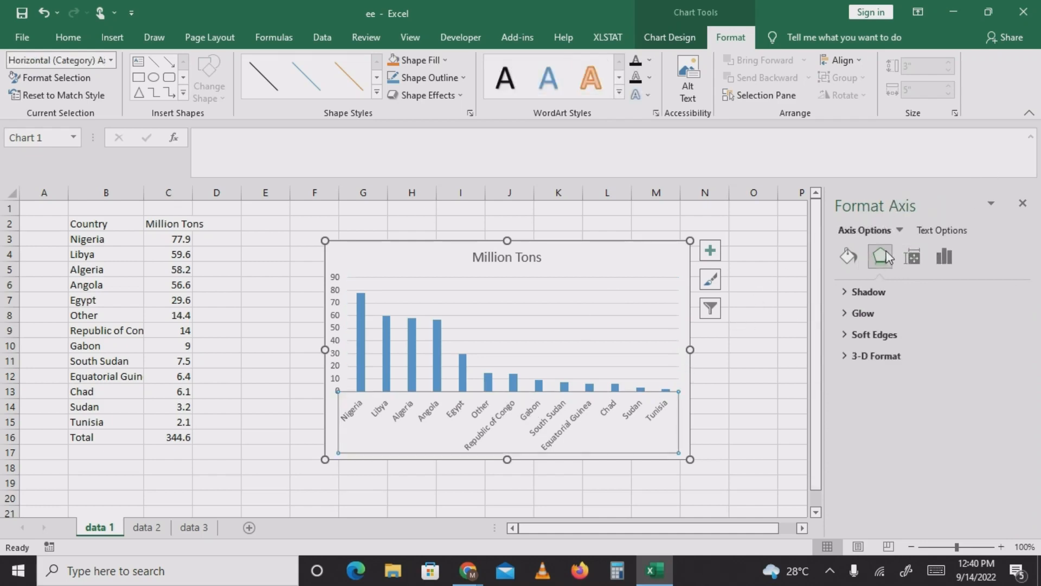
left_click(944, 256)
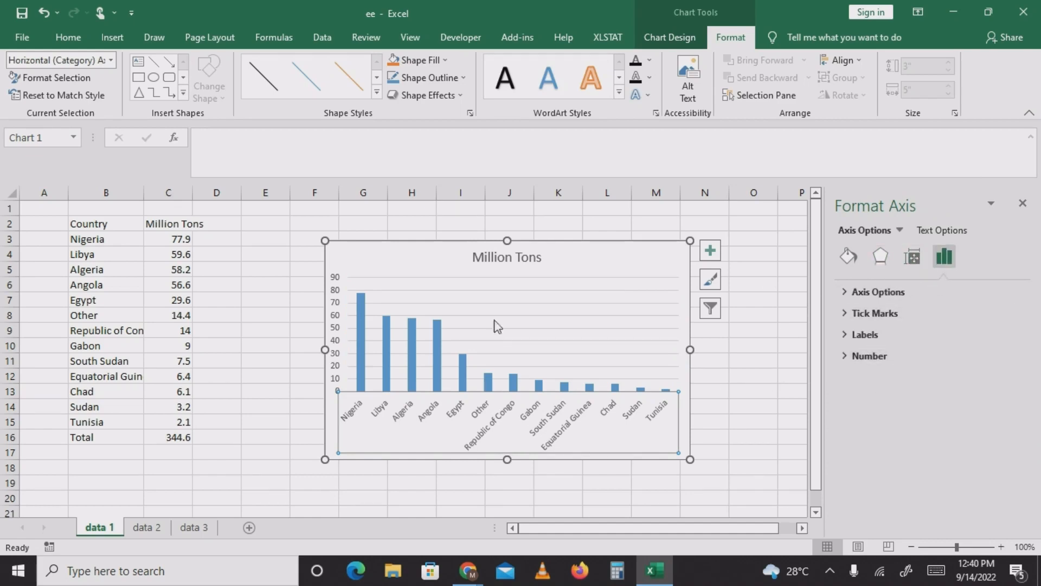
left_click(337, 308)
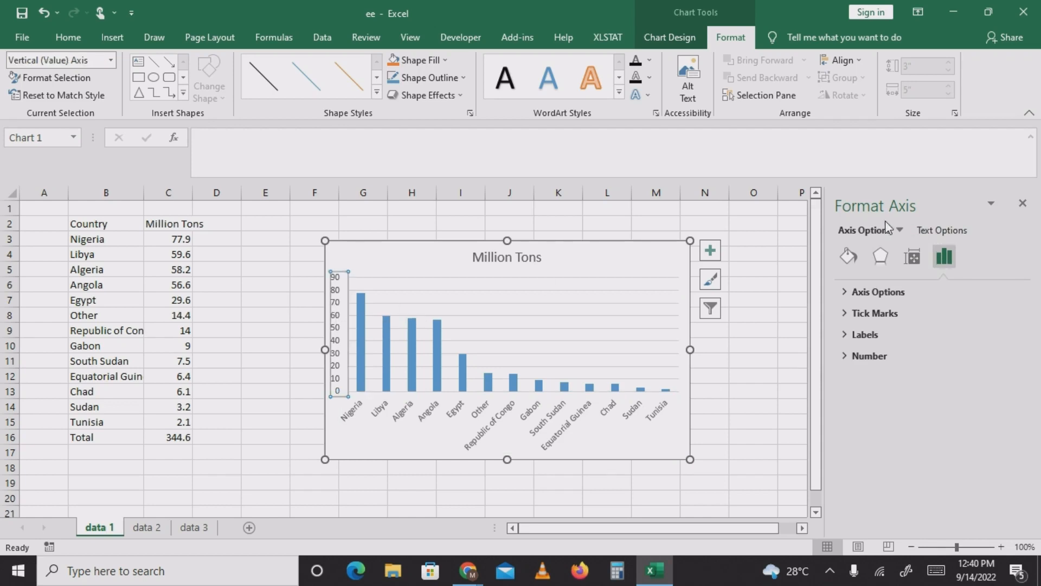
left_click(868, 317)
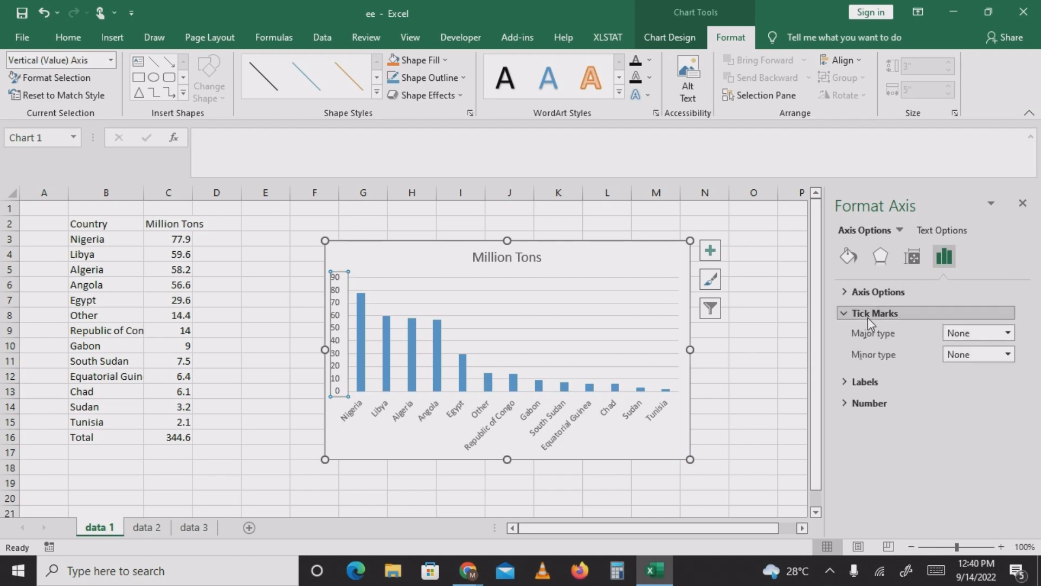
left_click(1009, 333)
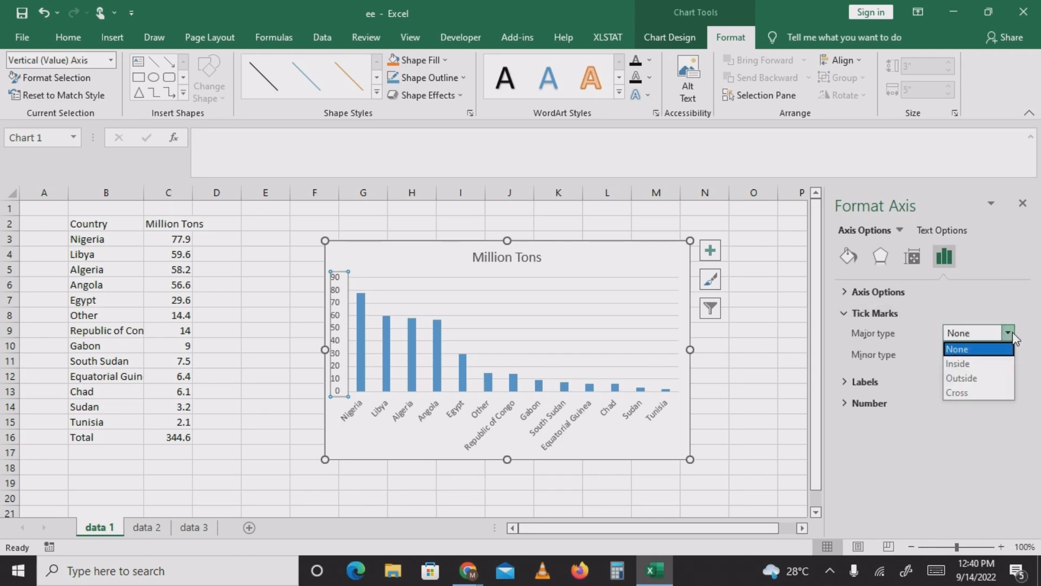
left_click(931, 429)
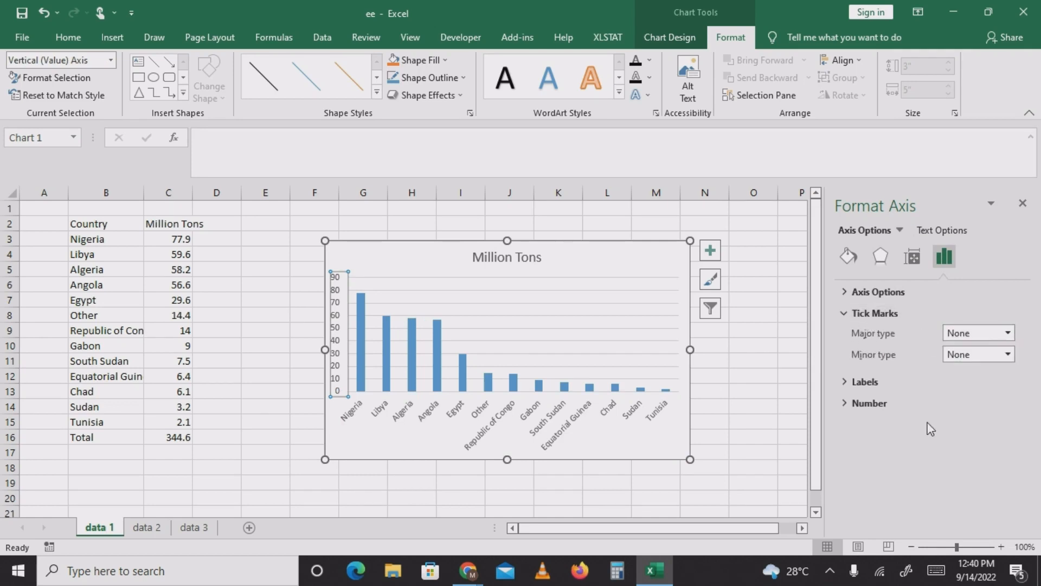
left_click(909, 379)
left_click(884, 425)
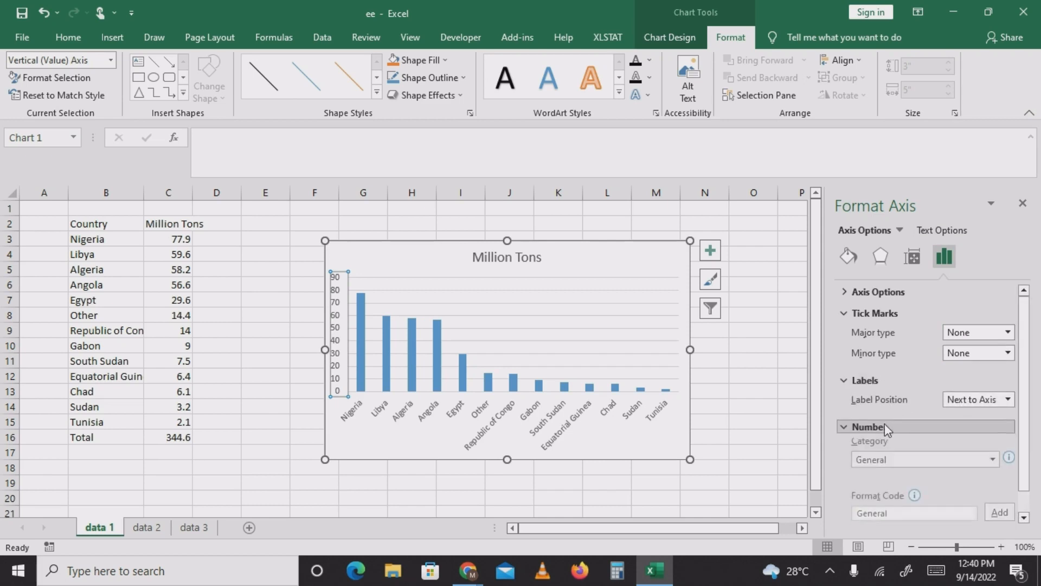
left_click_drag(1026, 397, 1015, 358)
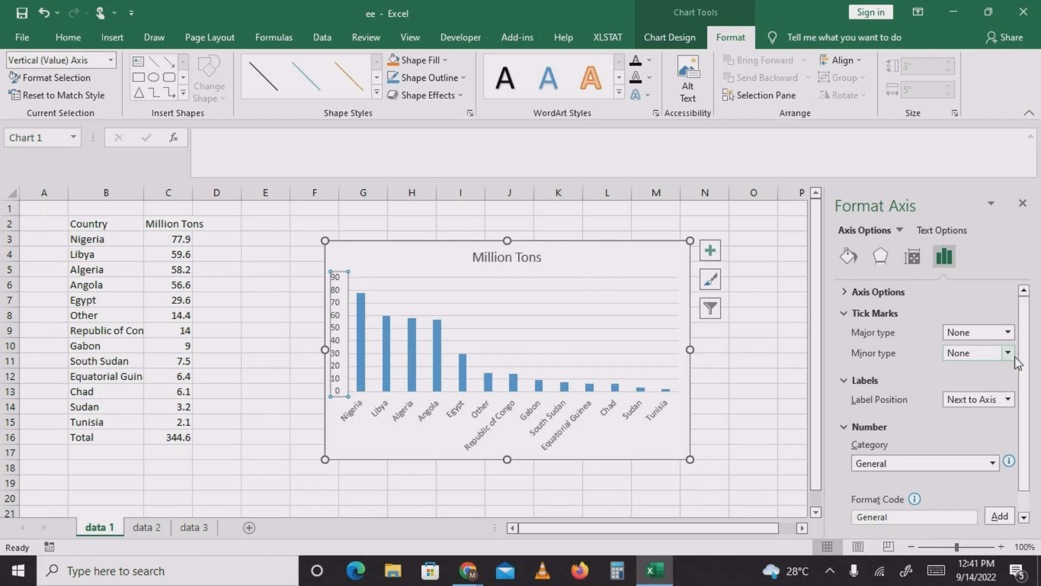
Change the chart title to "African Crude oil Export in Million Tons".
left_click(481, 256)
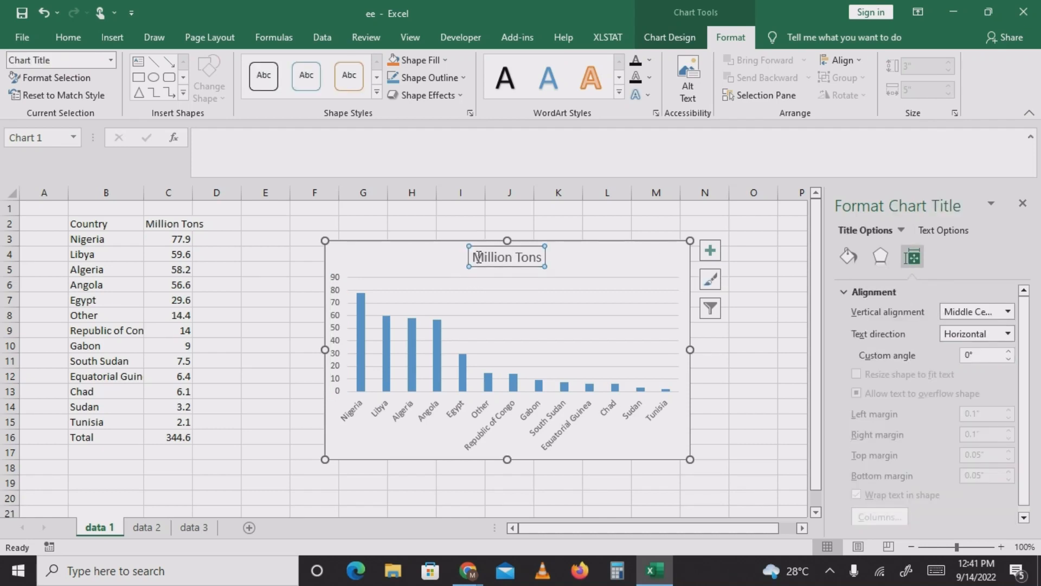
left_click(478, 258)
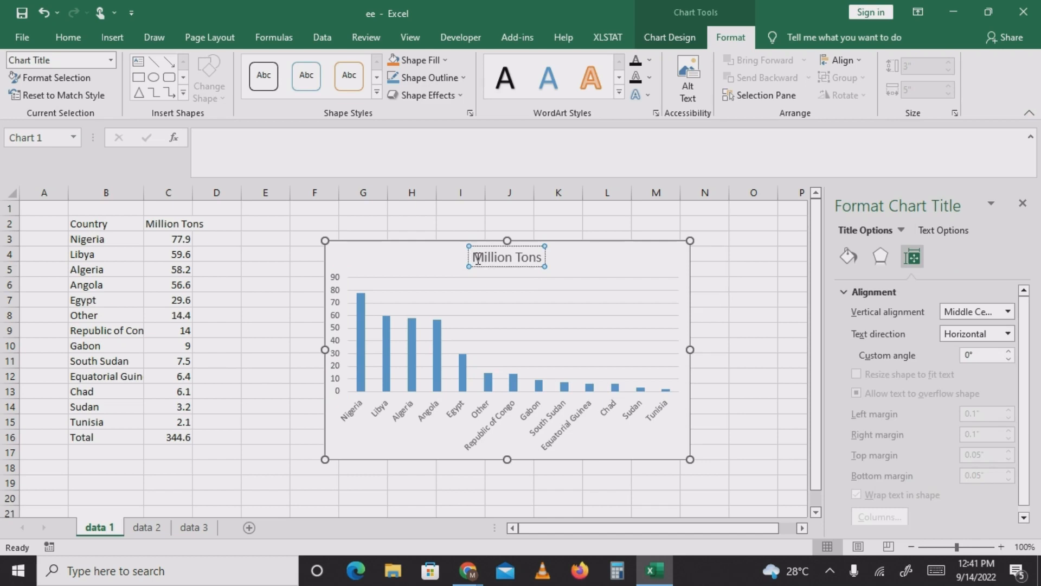
type("African")
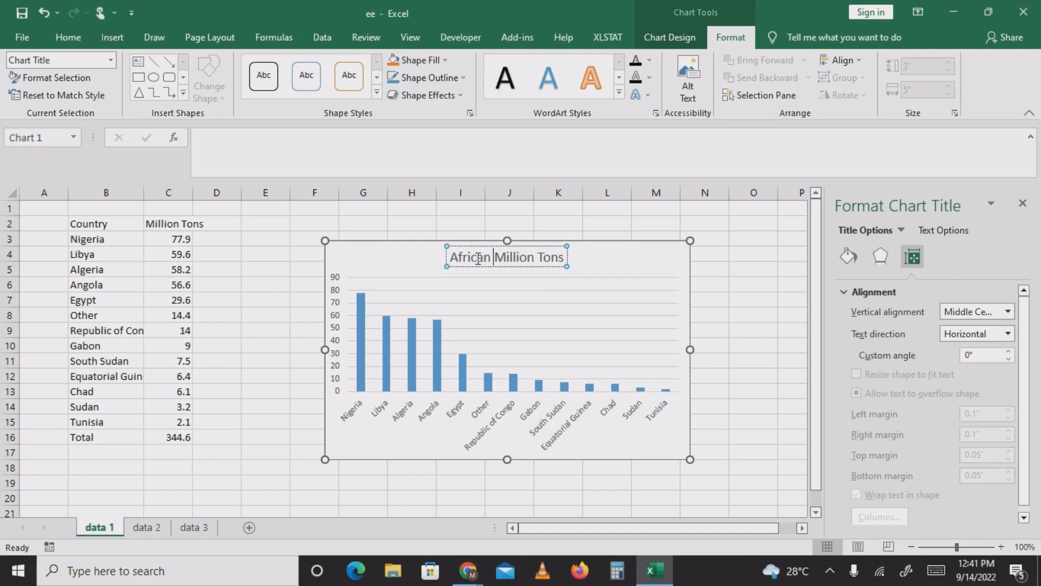
type(" Cru")
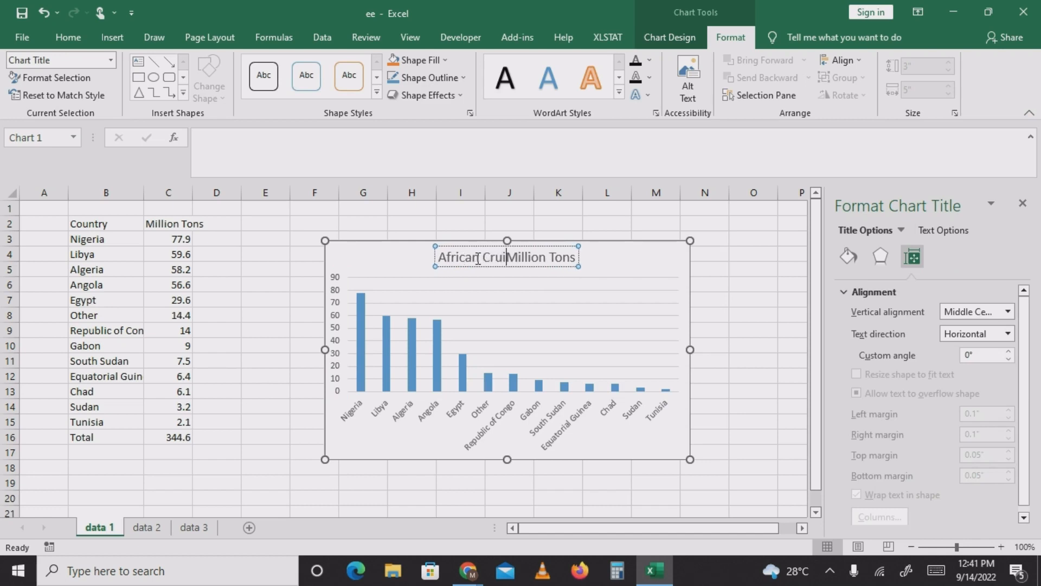
key("BackSpace")
type("de o")
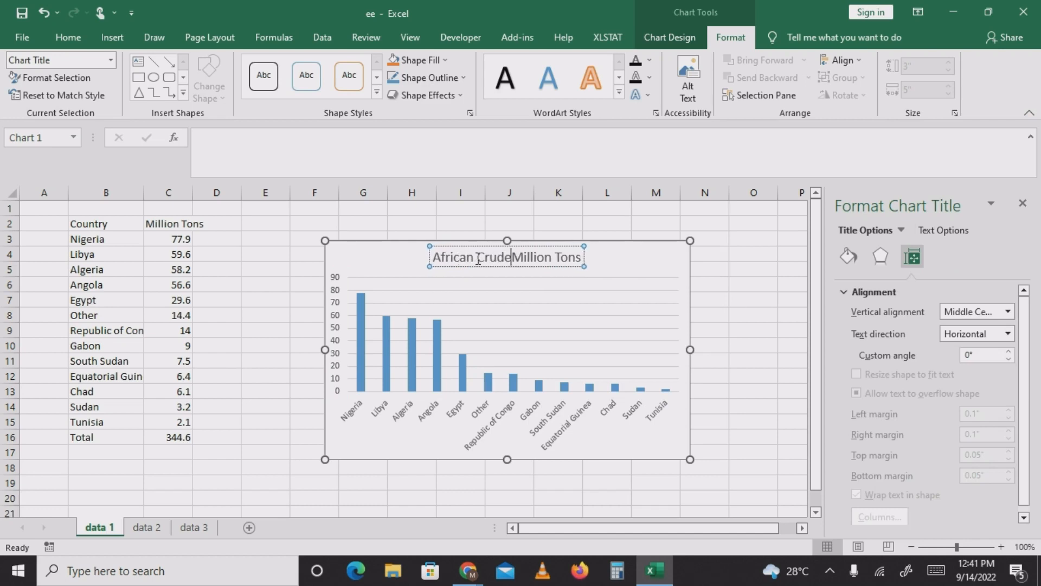
type("il ")
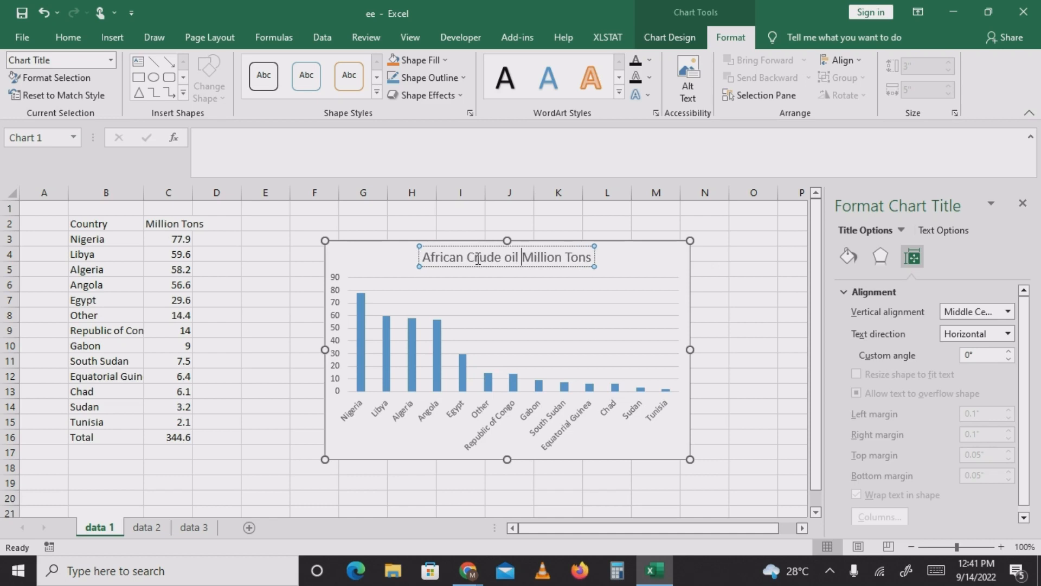
type("Expo")
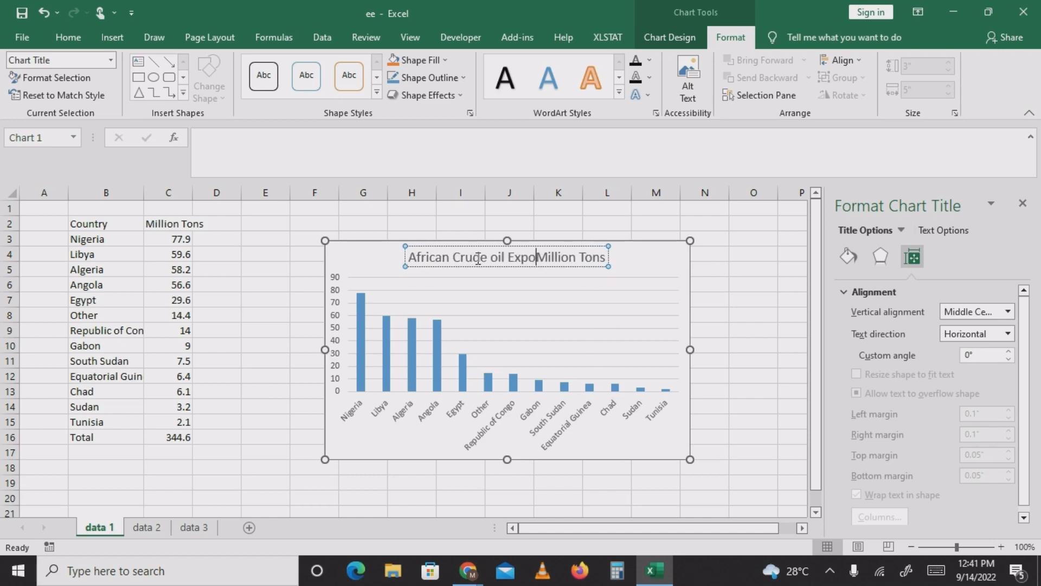
type("rt ")
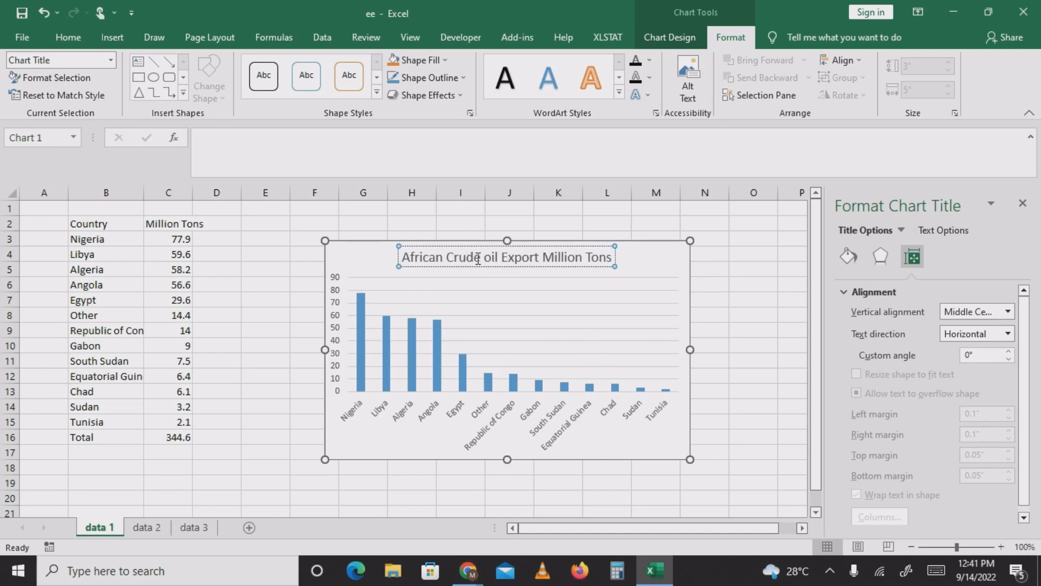
type("in")
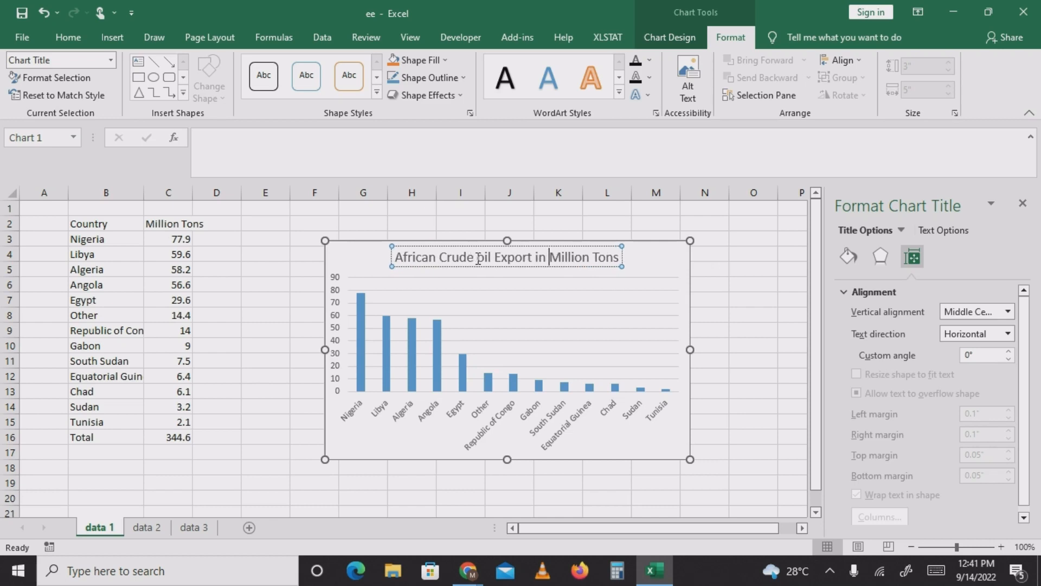
left_click(736, 301)
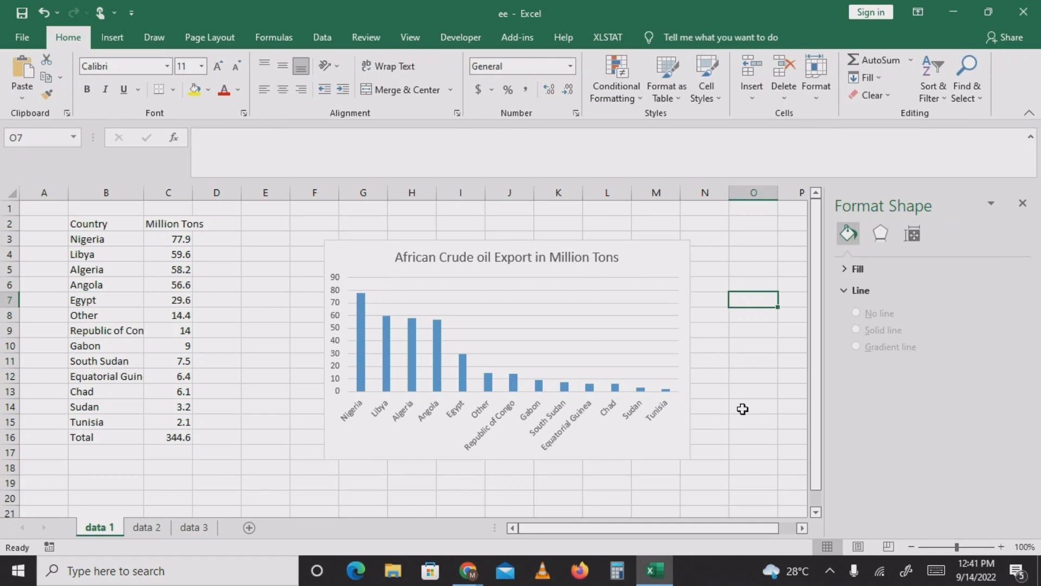
Close the formatting pane and move the chart away from the table, over about columns M to T and rows 2 to 16.
left_click(1024, 204)
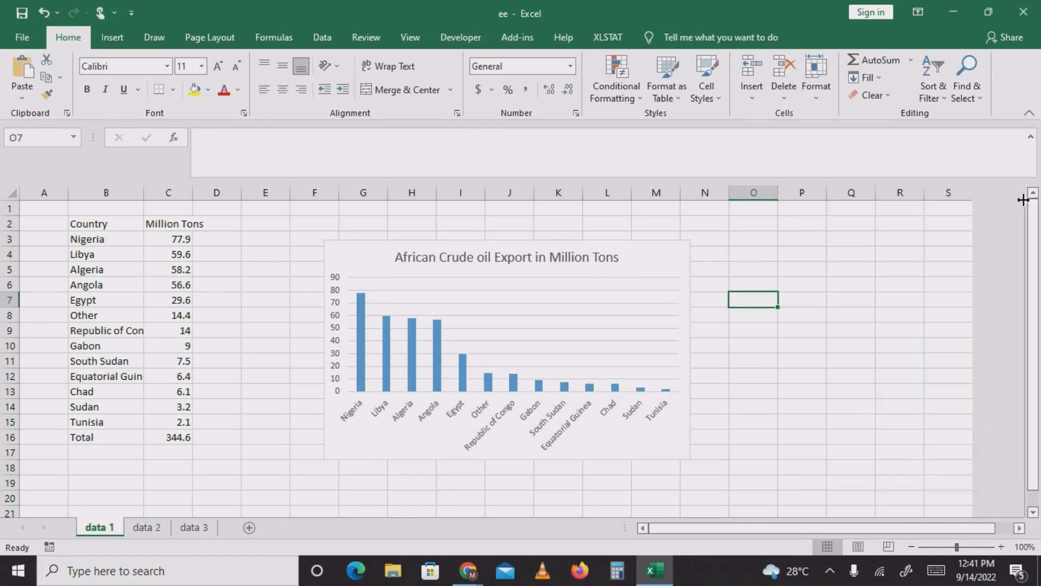
left_click(652, 250)
left_click_drag(652, 249, 962, 227)
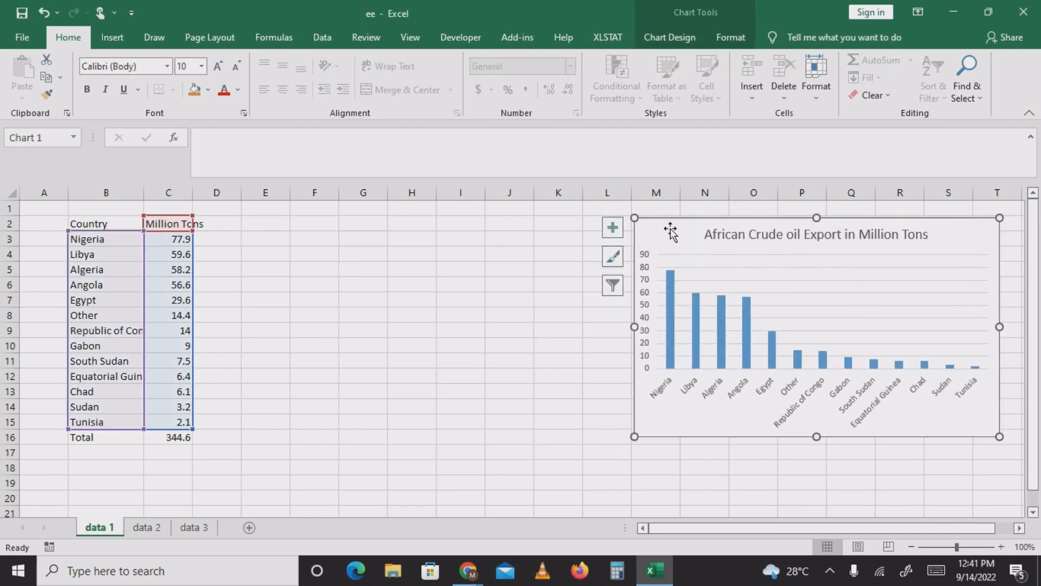
Try out axis titles, data labels and a data table on the chart, removing each one again.
left_click(614, 227)
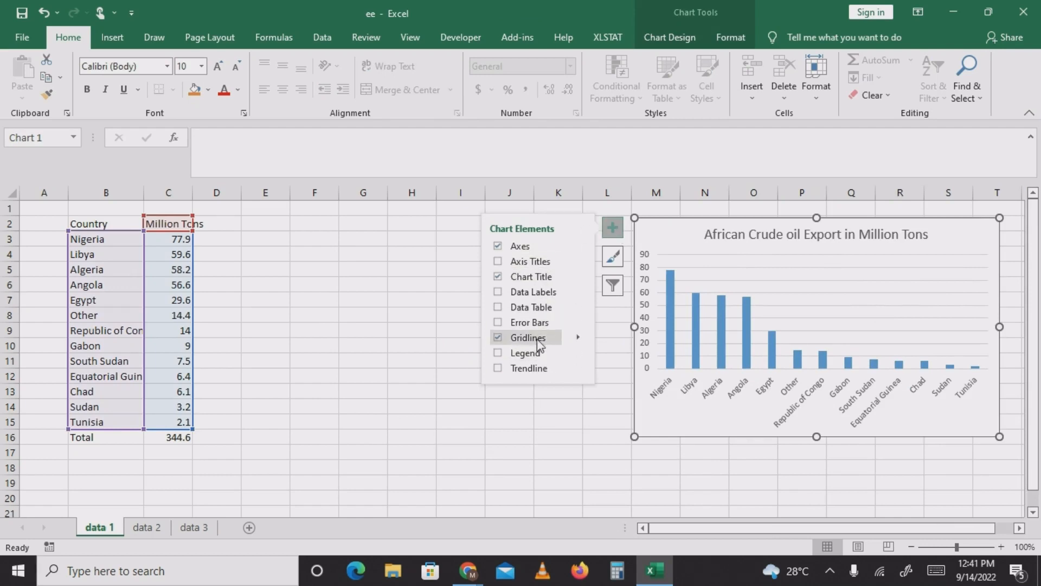
left_click(508, 262)
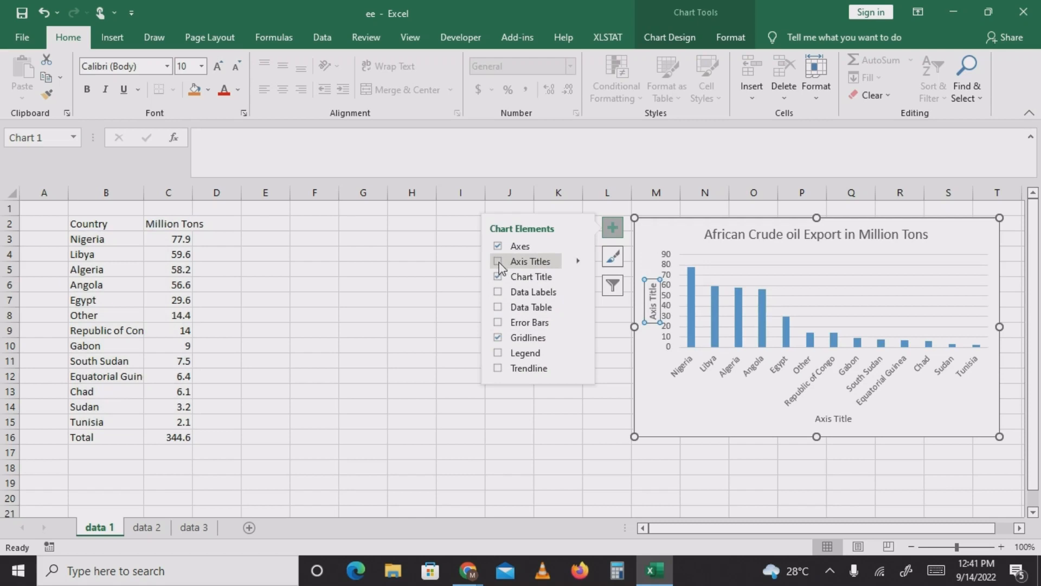
left_click(499, 263)
left_click(499, 291)
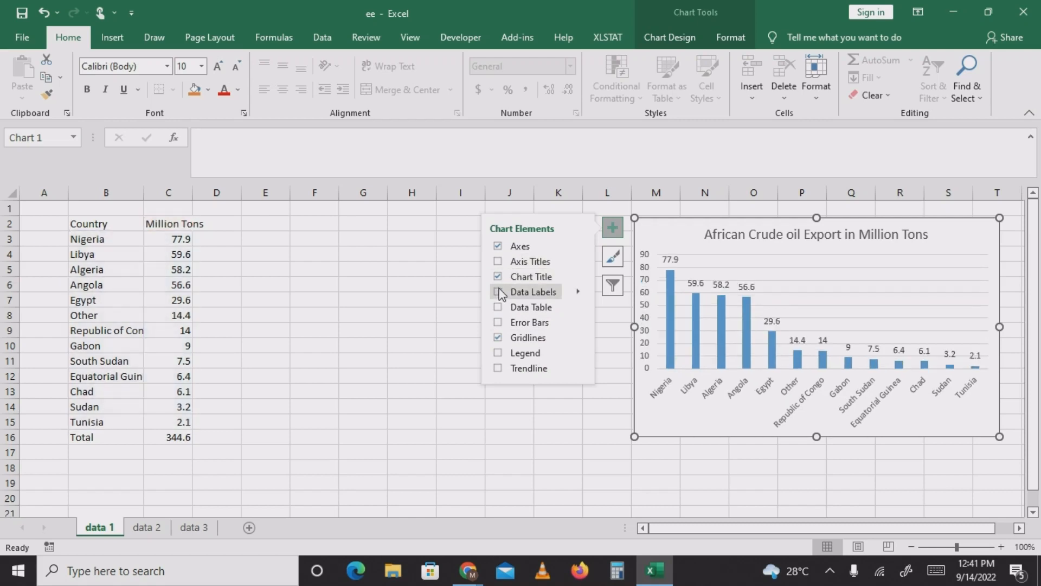
left_click(498, 292)
left_click(499, 308)
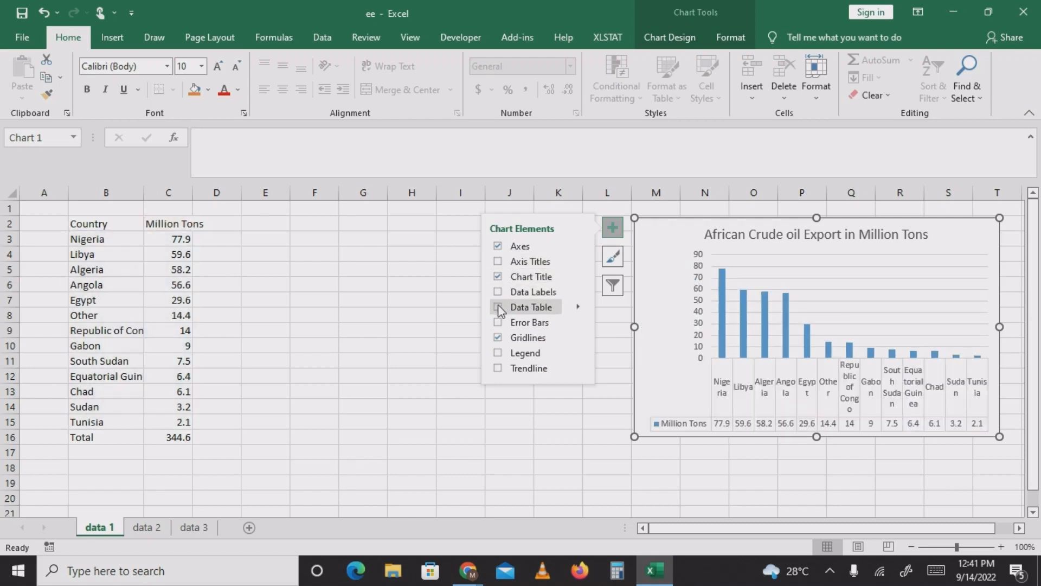
left_click(498, 307)
Try out error bars, a legend and a trendline on the chart, removing each one again, and deselect the chart.
left_click(495, 323)
left_click(496, 323)
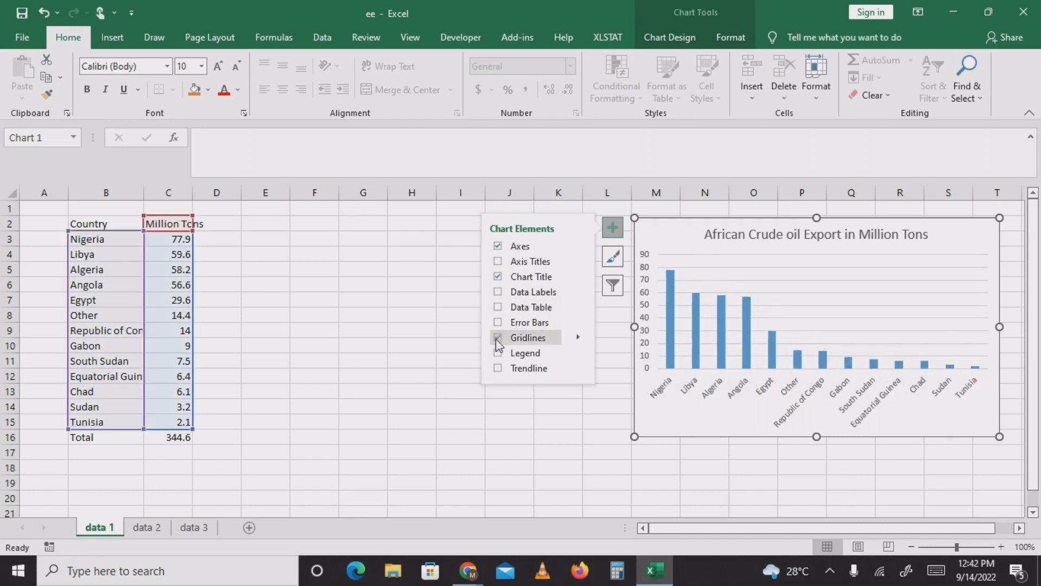
left_click(499, 353)
left_click(499, 353)
left_click(499, 369)
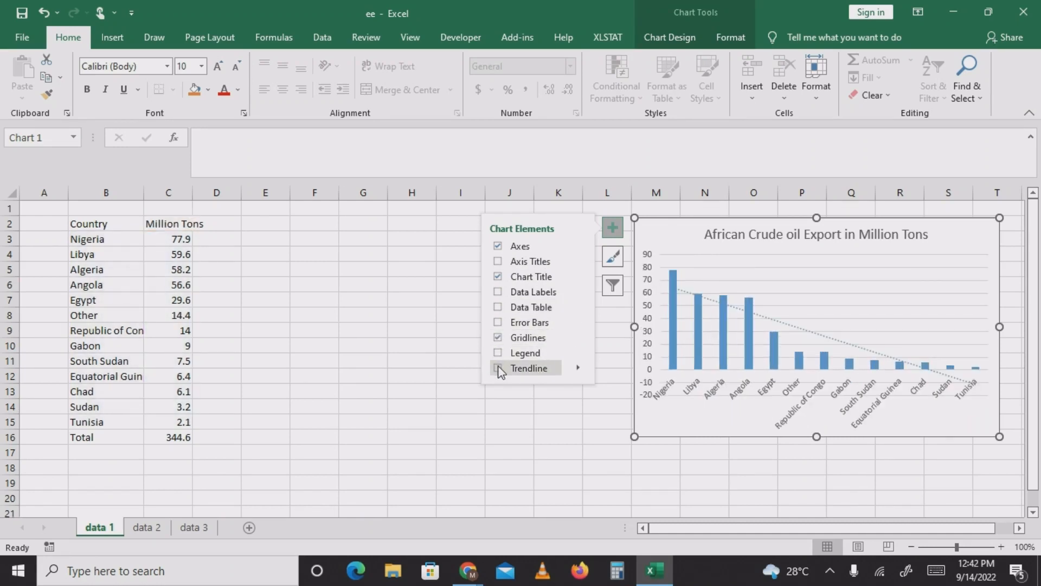
left_click(498, 368)
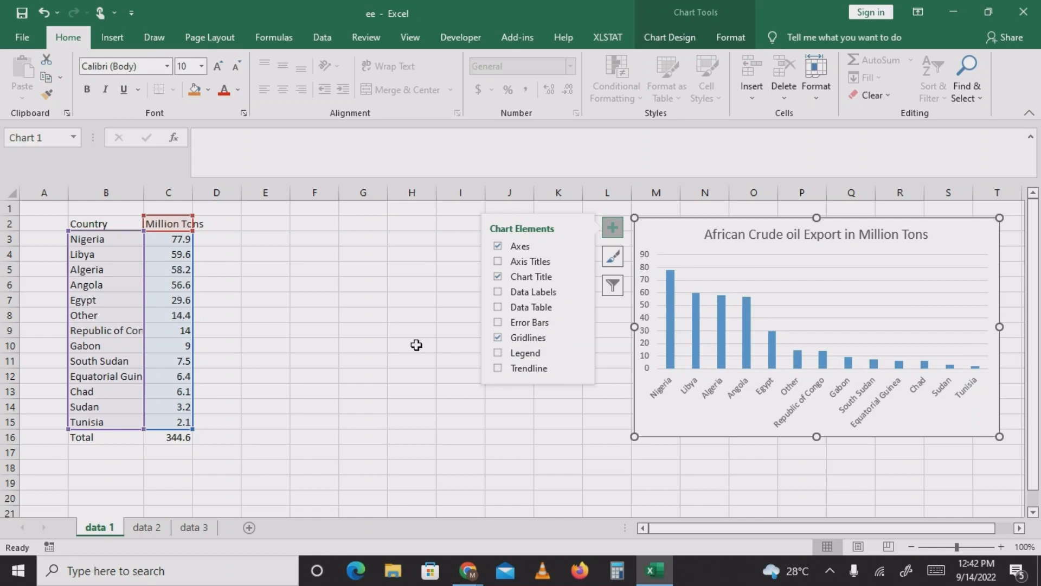
left_click(414, 319)
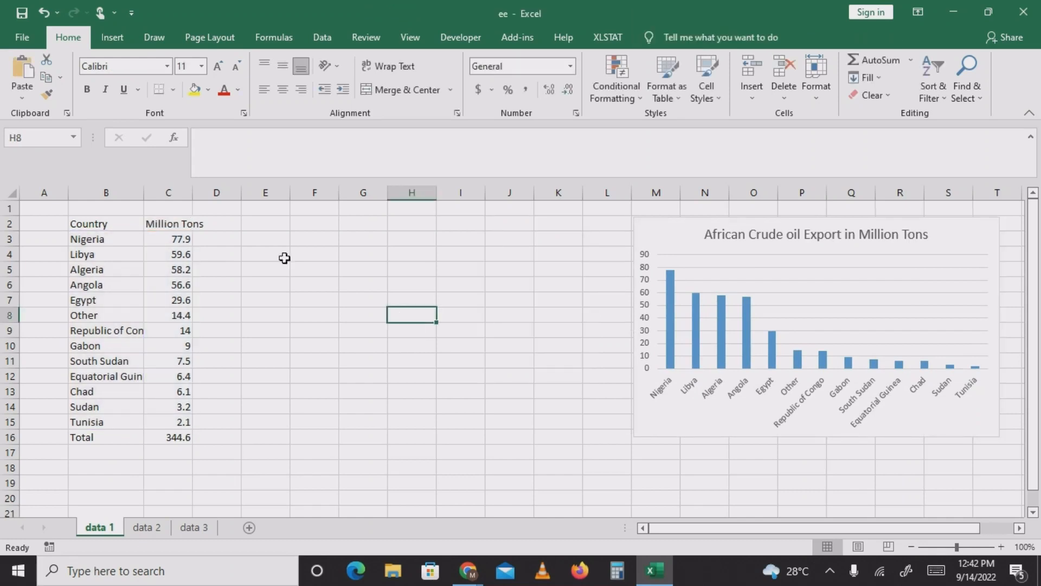
Enter the heading "Pecentage" in cell D2, beside the Million Tons heading.
left_click(228, 226)
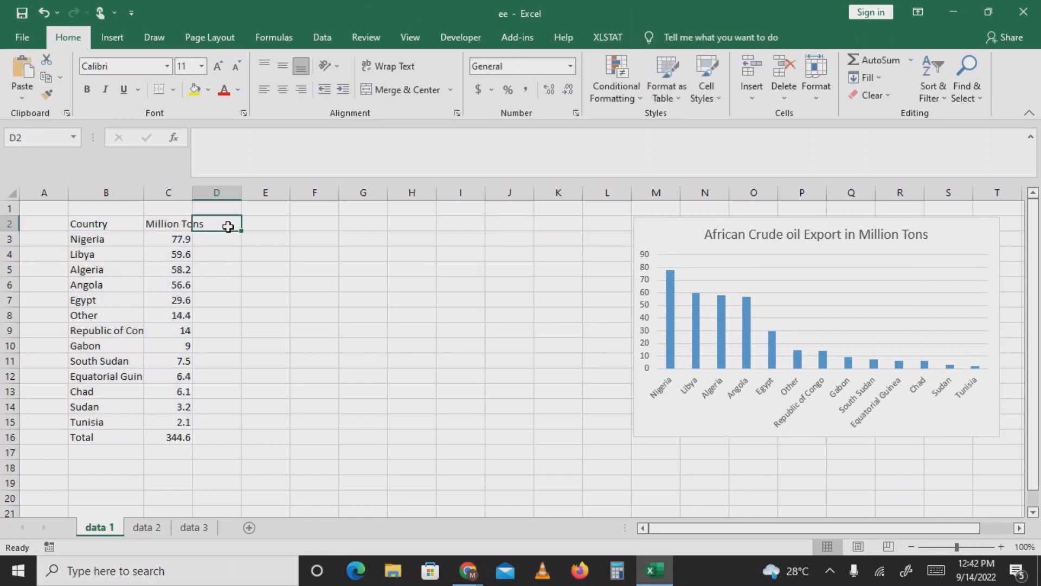
type("Pece")
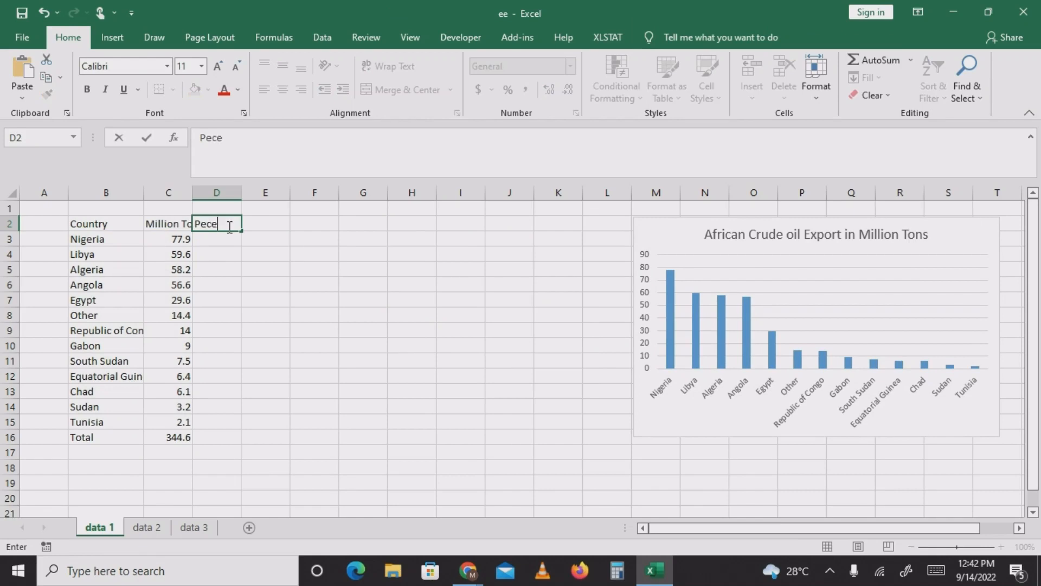
type("ntage")
key("Return")
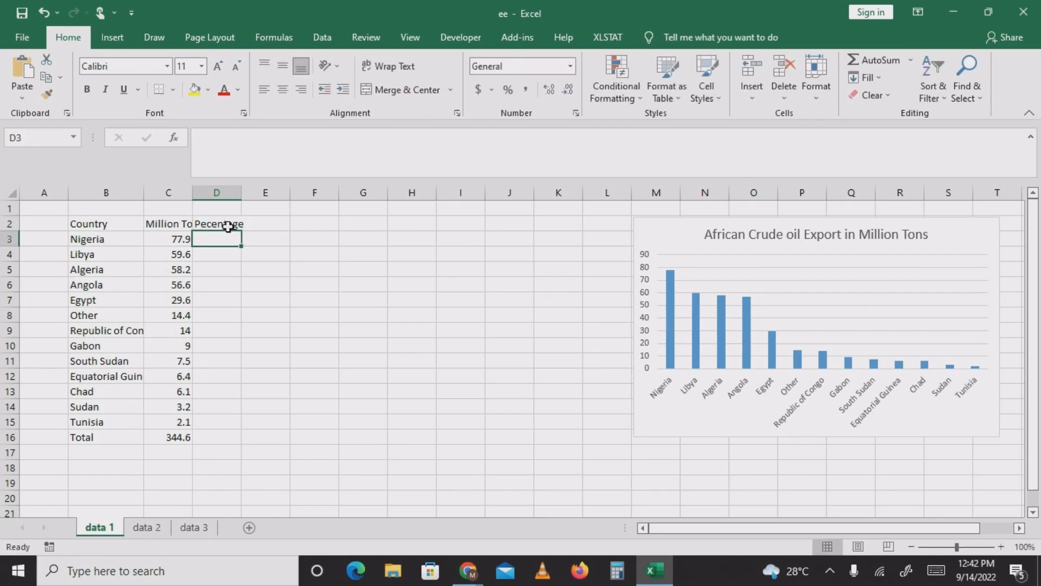
Calculate Nigeria's share of the total in cell D3 with the formula =C3/C16.
type("=")
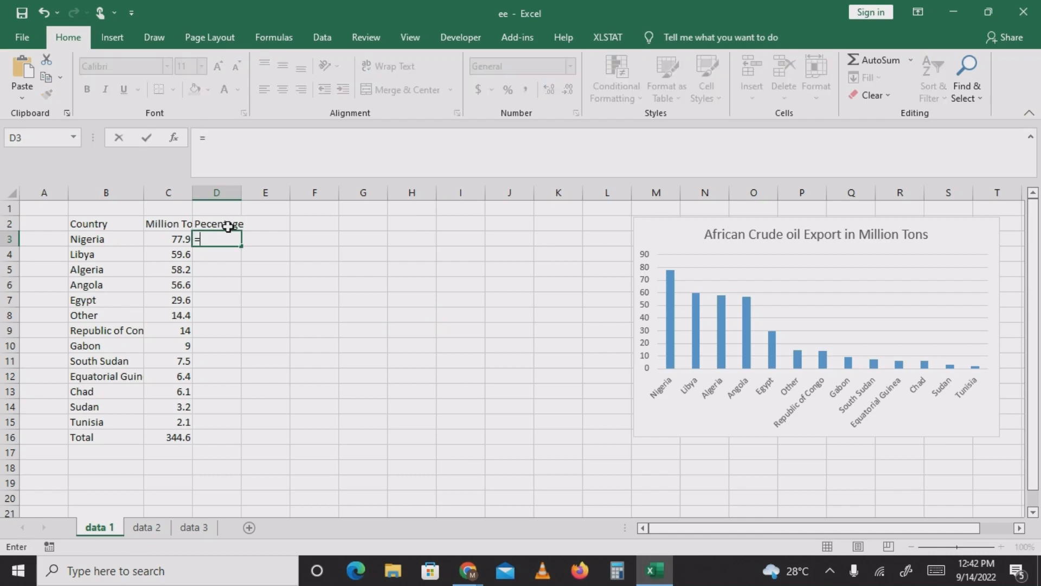
left_click(171, 236)
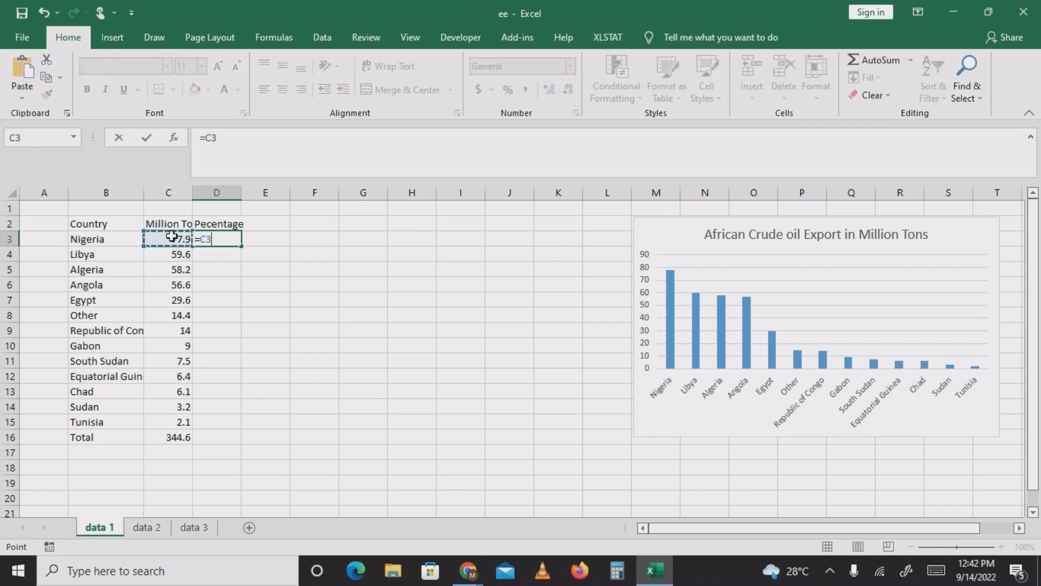
type("/")
left_click(181, 436)
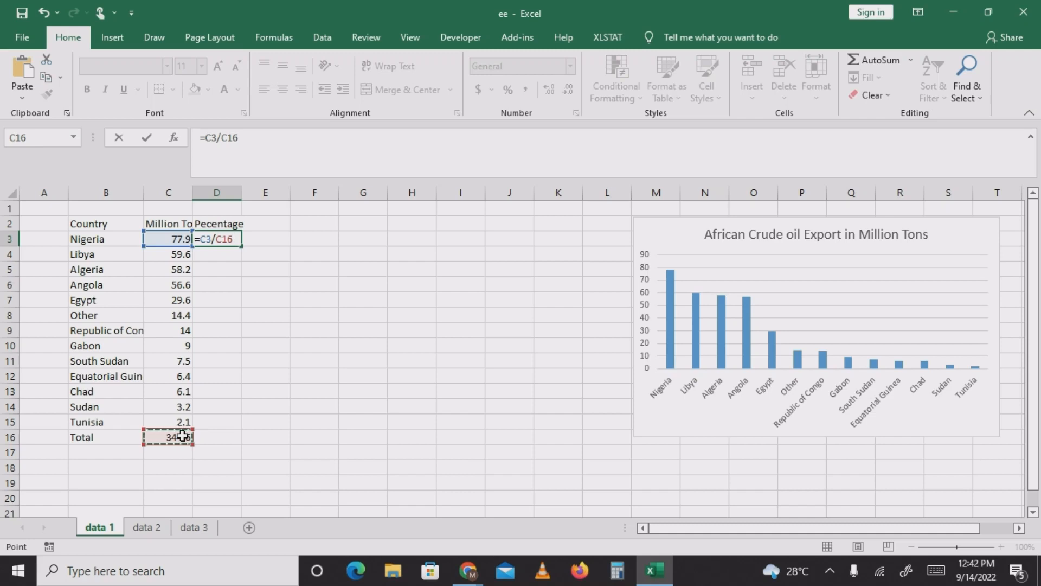
key("Return")
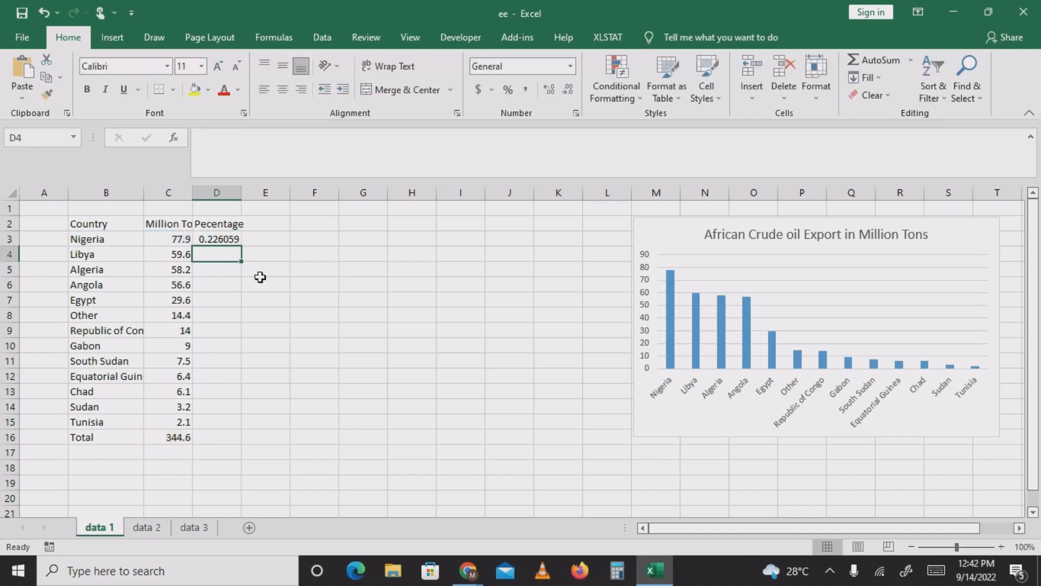
Fill the formula in D3 down to D5 and inspect the cell references of the copy in D4.
left_click(233, 239)
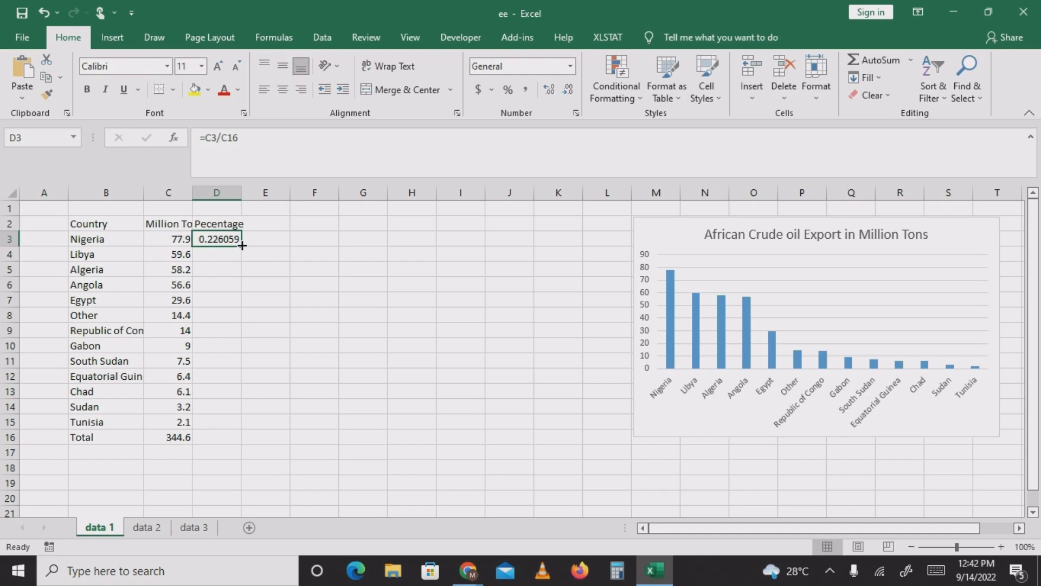
left_click_drag(242, 245, 242, 282)
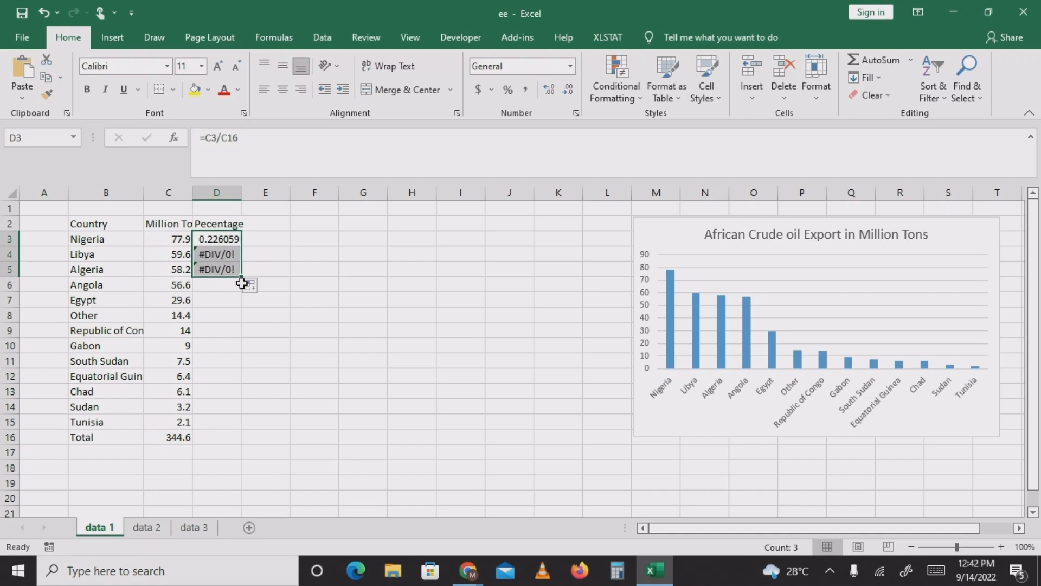
left_click(215, 252)
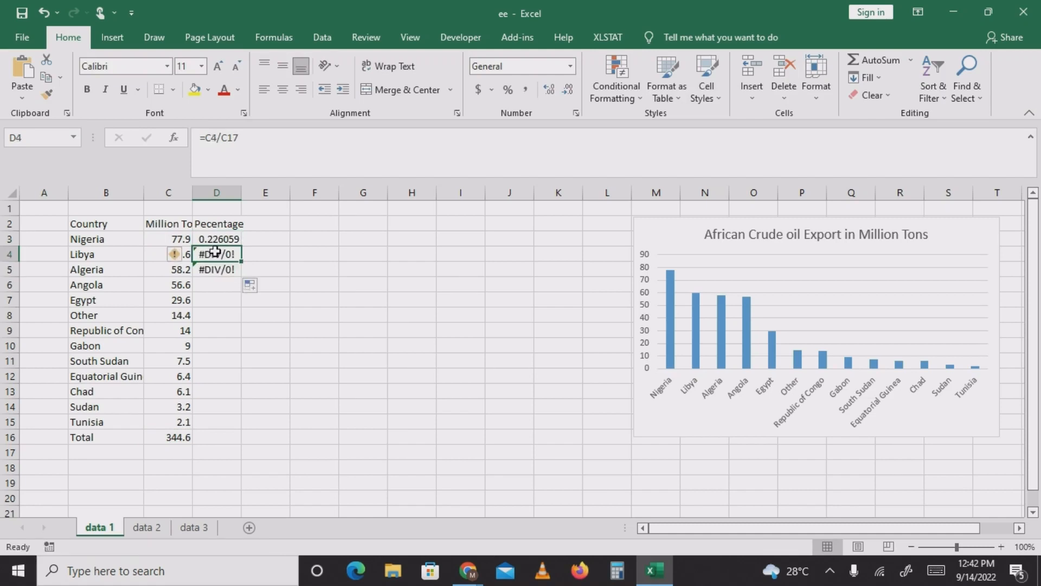
double_click(216, 252)
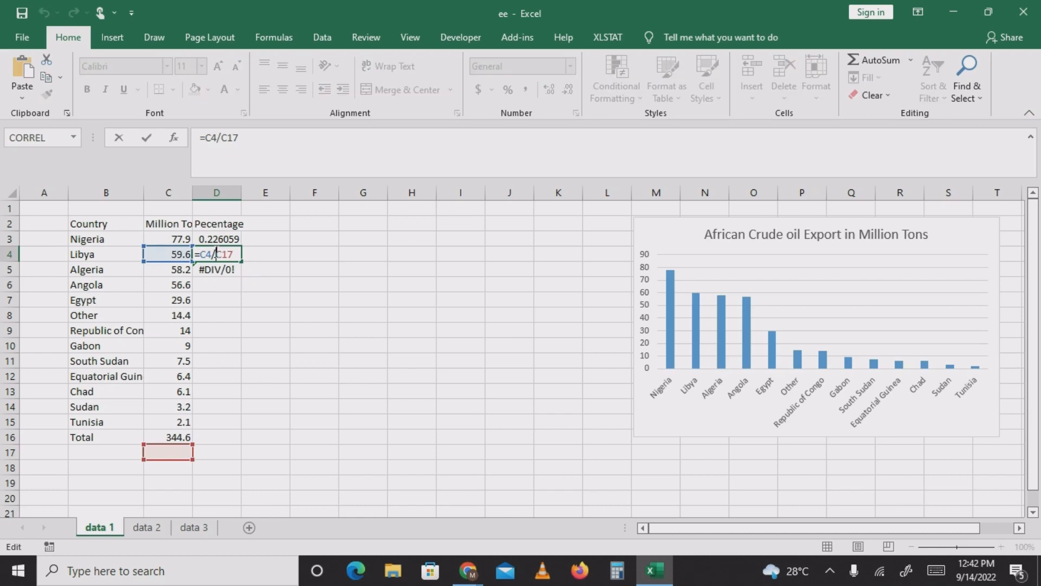
key("Return")
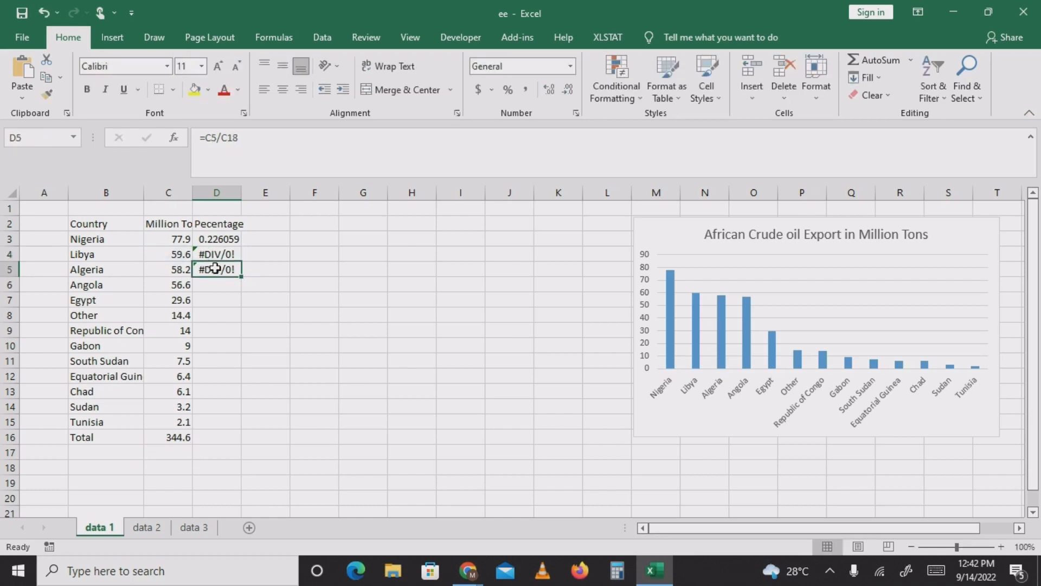
Inspect the references of the copied formula in cell D5 and clear the cell.
double_click(218, 268)
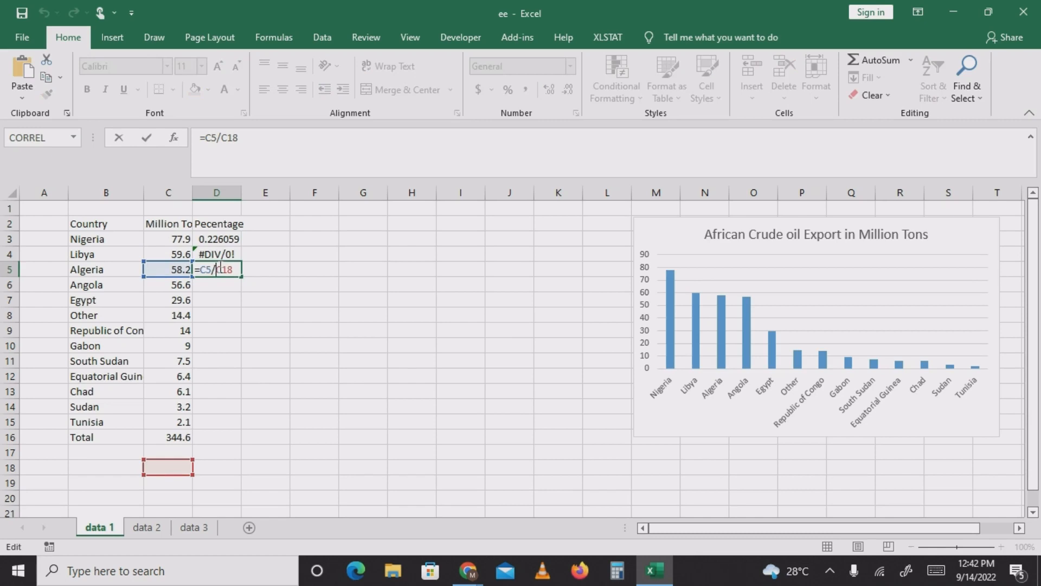
left_click(224, 253)
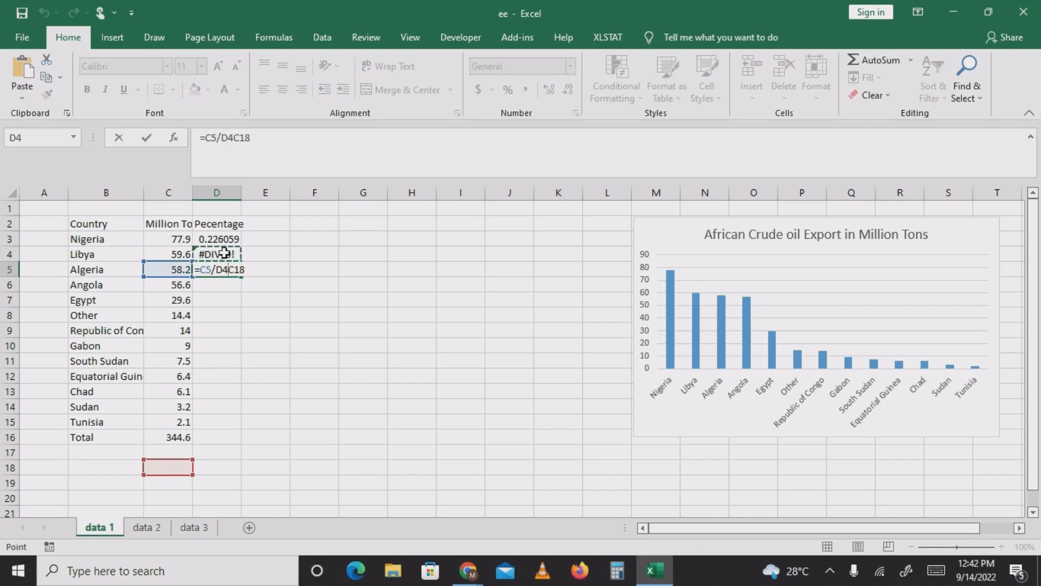
left_click(250, 271)
key("BackSpace")
key("BackSpace")
key("BackSpace")
key("BackSpace")
key("BackSpace")
key("BackSpace")
key("BackSpace")
key("BackSpace")
key("BackSpace")
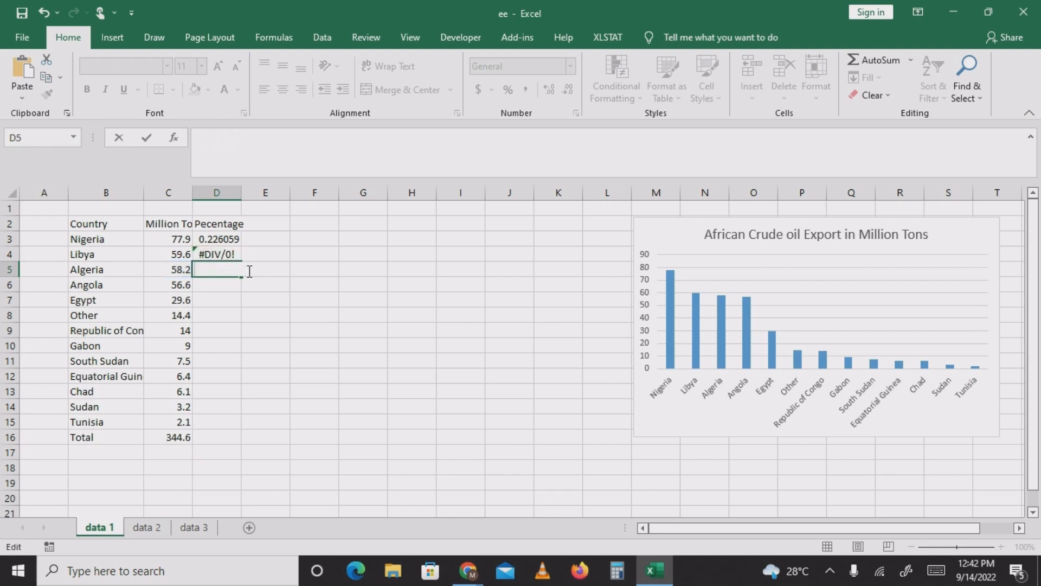
left_click(265, 248)
Clear the copied formula from cell D4.
left_click(226, 253)
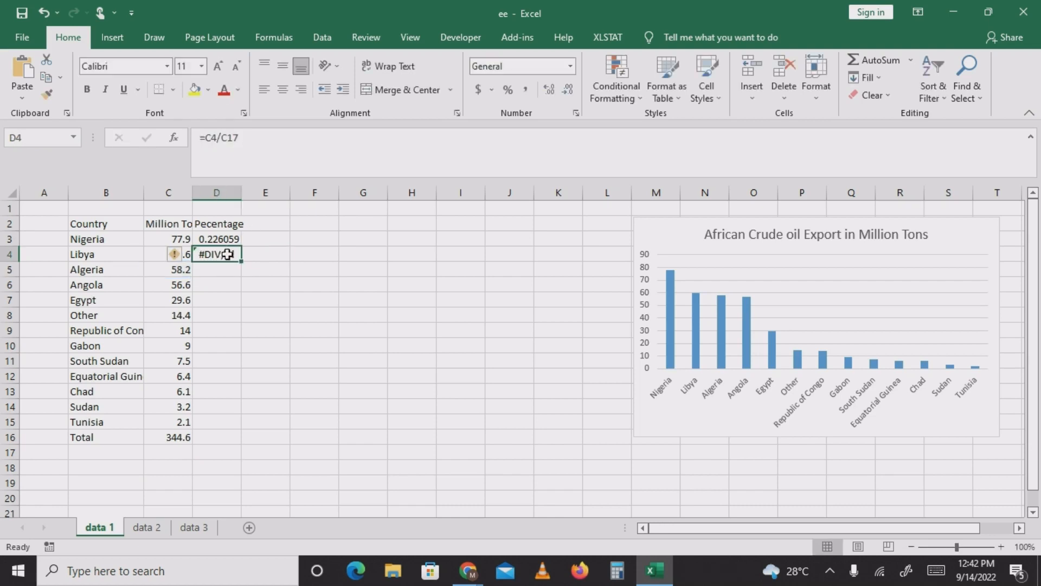
double_click(233, 253)
key("BackSpace")
key("BackSpace")
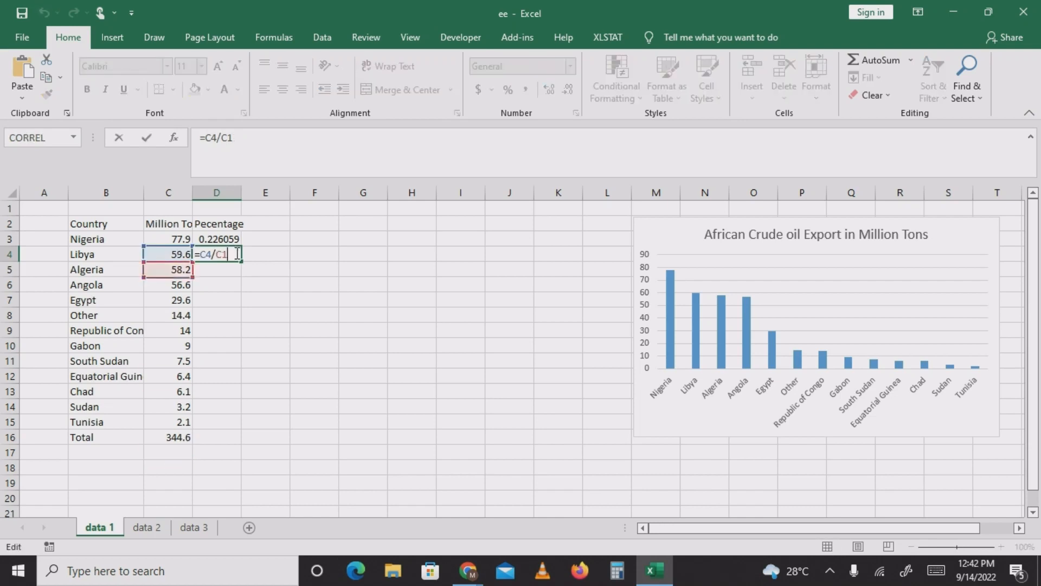
key("Escape")
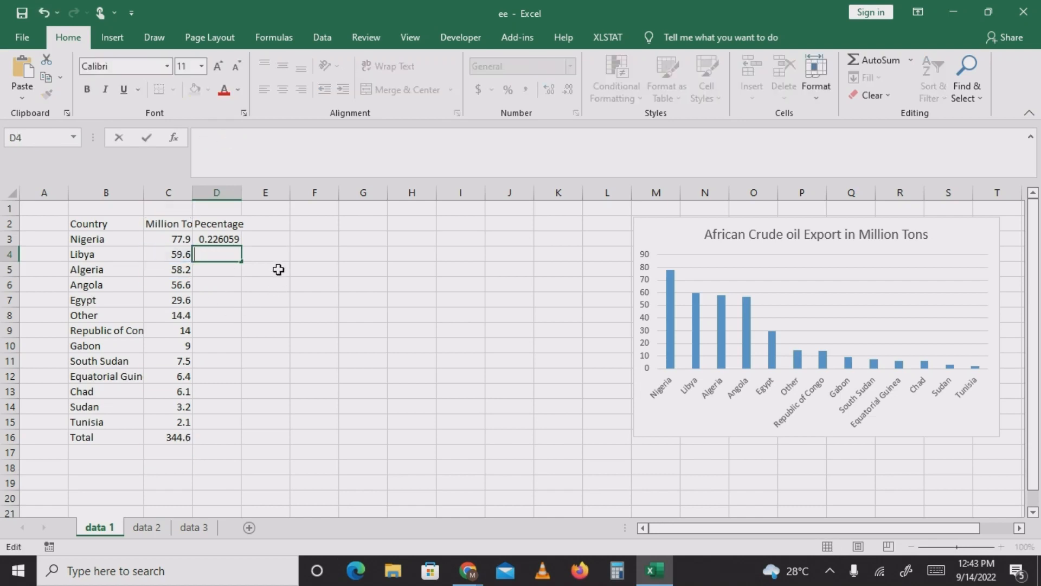
left_click(278, 270)
Calculate Libya's share in D4 with the formula =C4/$C$16 and fill it down to D16.
left_click(222, 254)
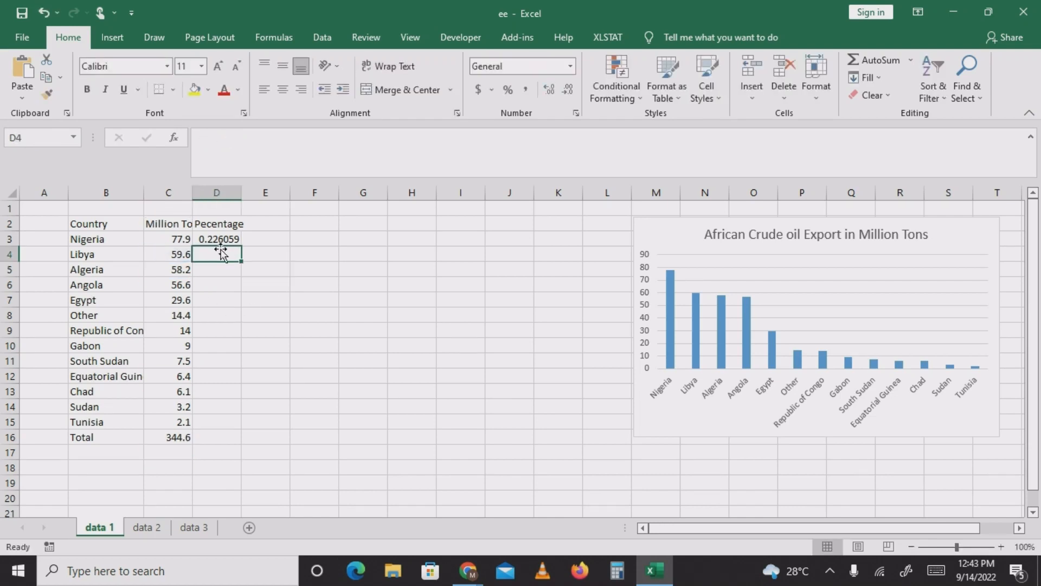
type("=")
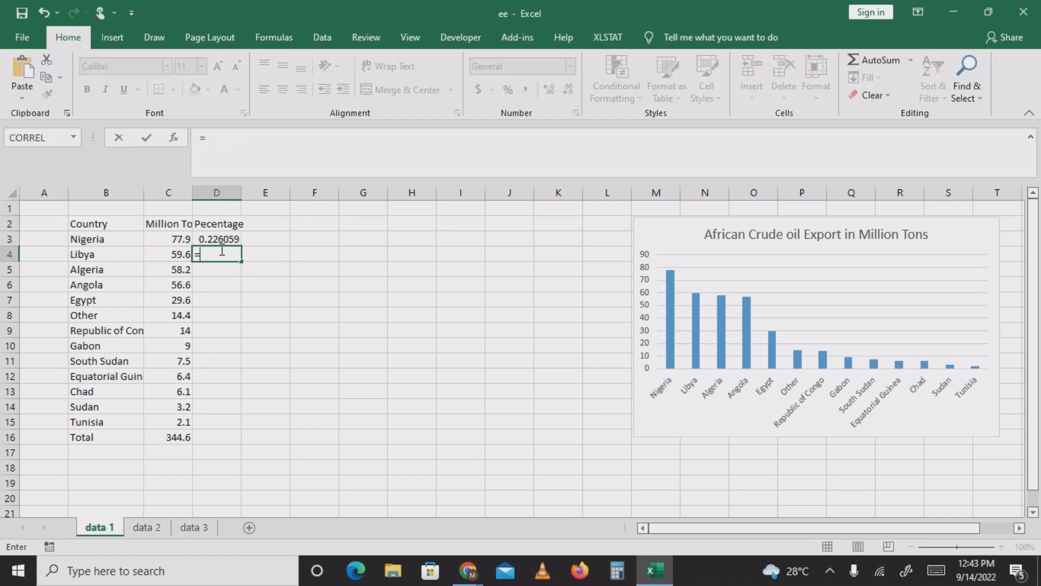
left_click(177, 254)
type("/")
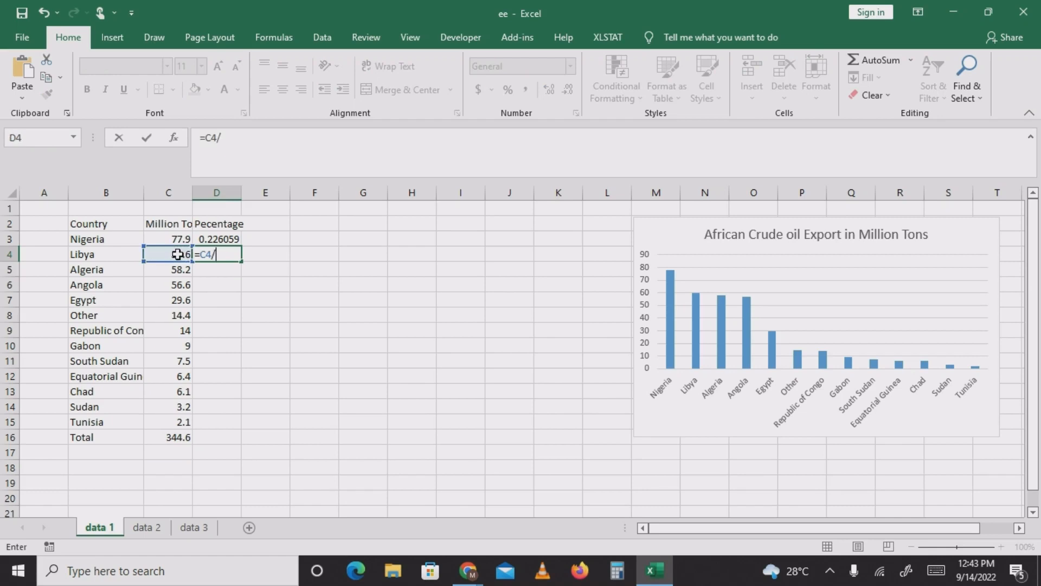
left_click(176, 438)
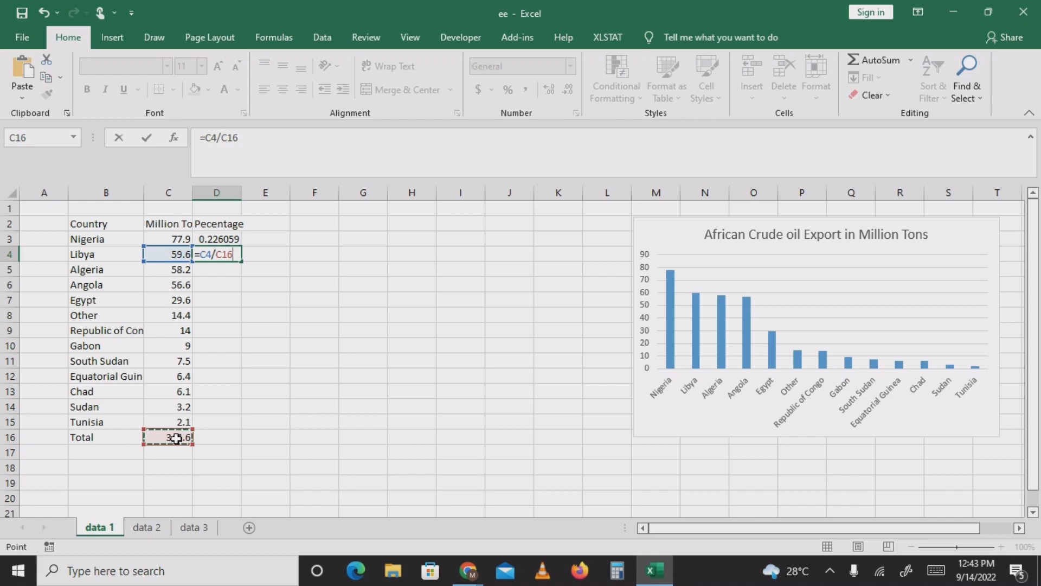
key("F4")
key("Return")
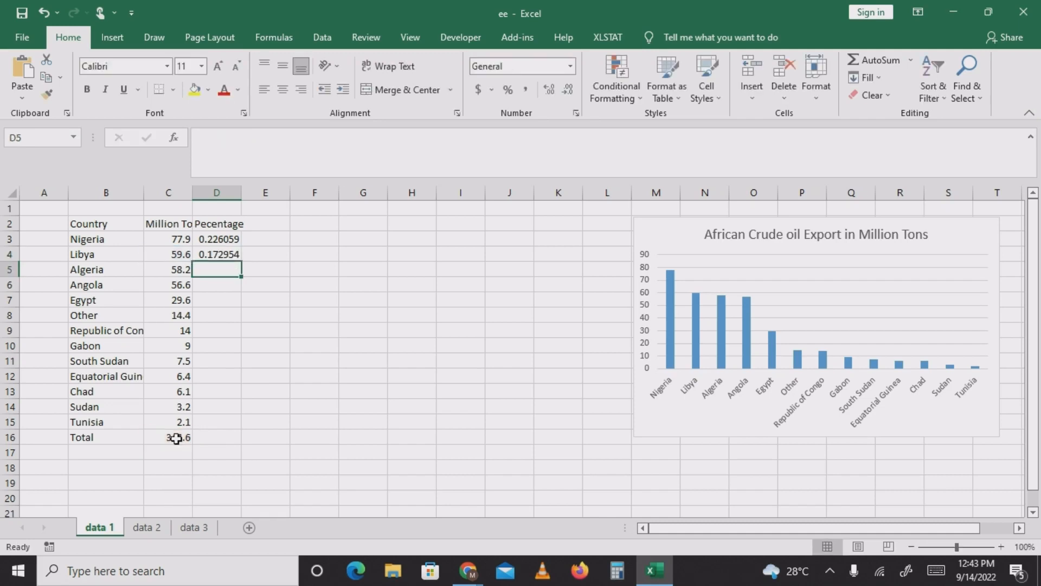
left_click(235, 255)
left_click_drag(242, 261, 233, 439)
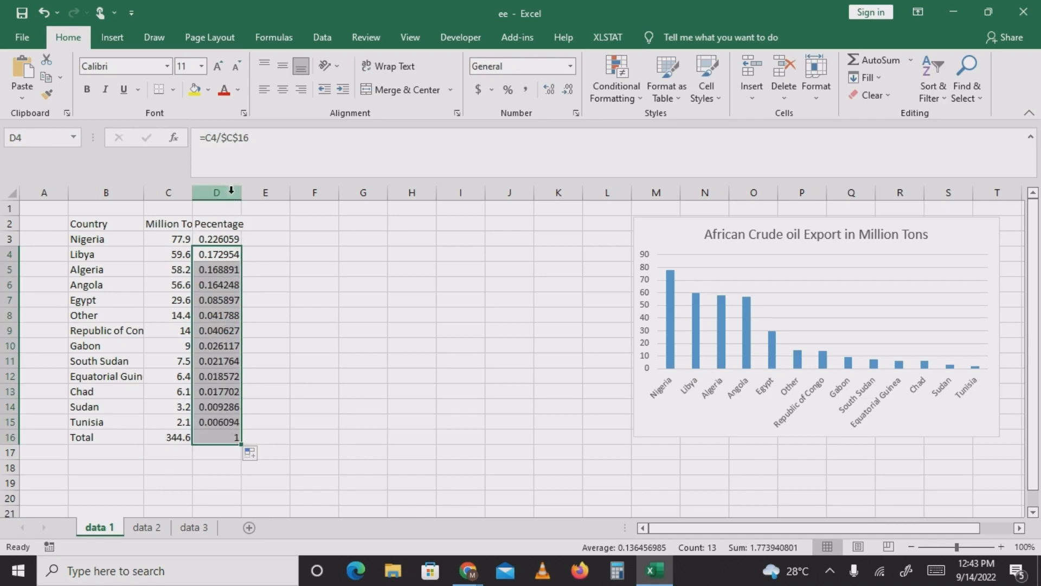
Try the Percentage number format on column D, return the column to General and deselect it.
left_click(231, 191)
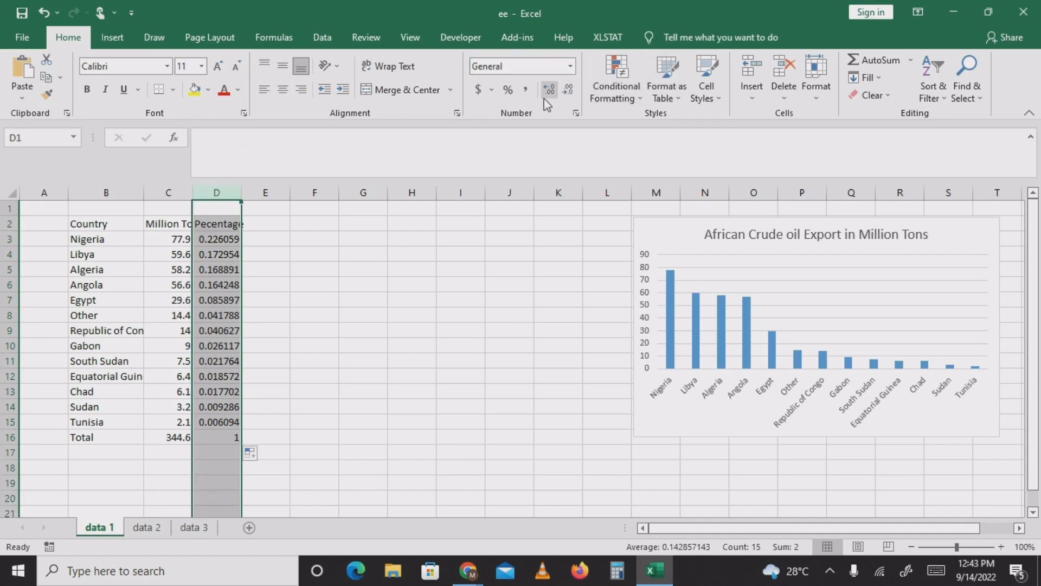
left_click(507, 90)
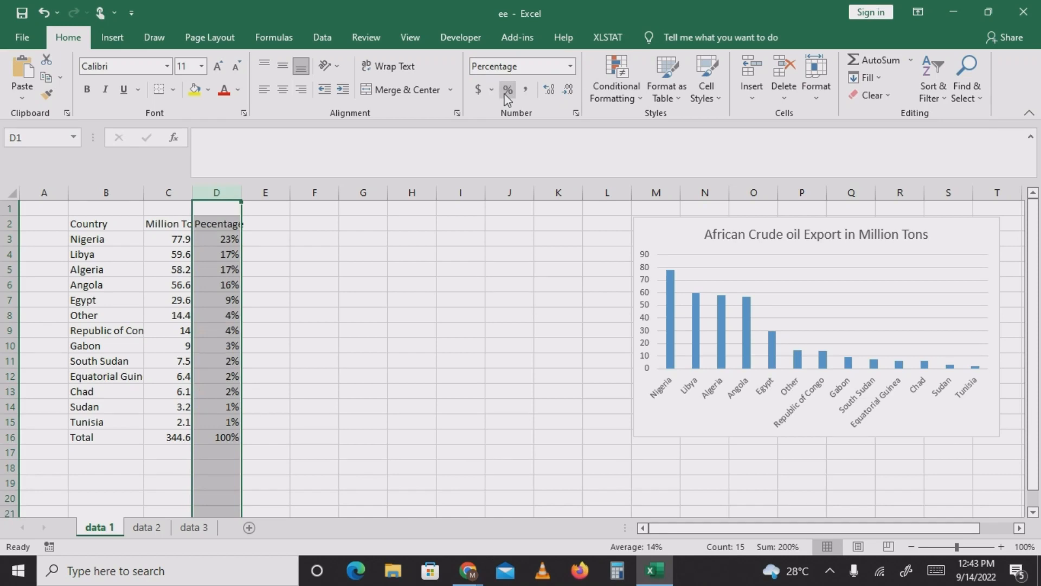
left_click(457, 114)
left_click(572, 67)
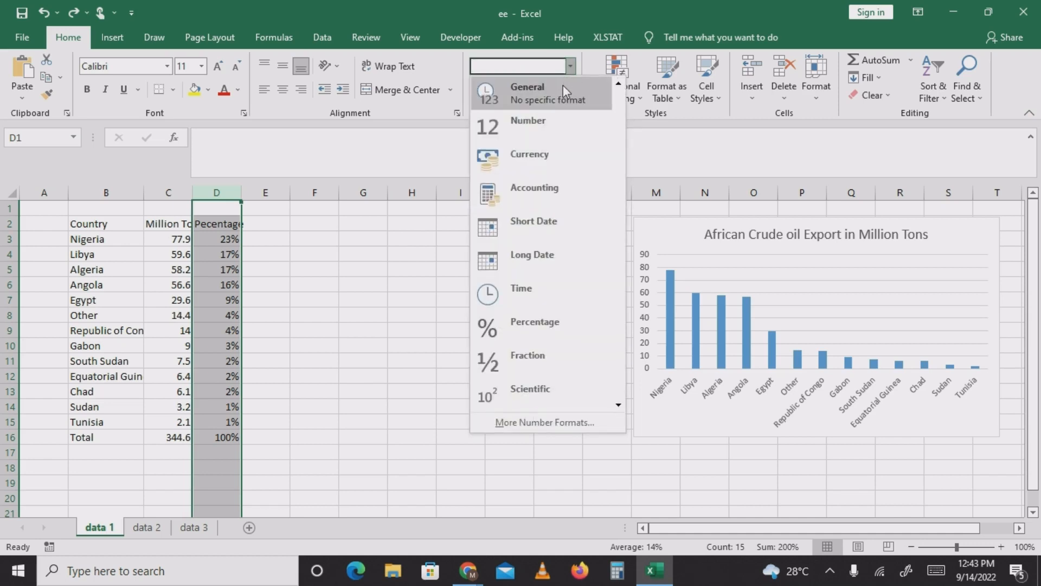
left_click(563, 86)
left_click(310, 353)
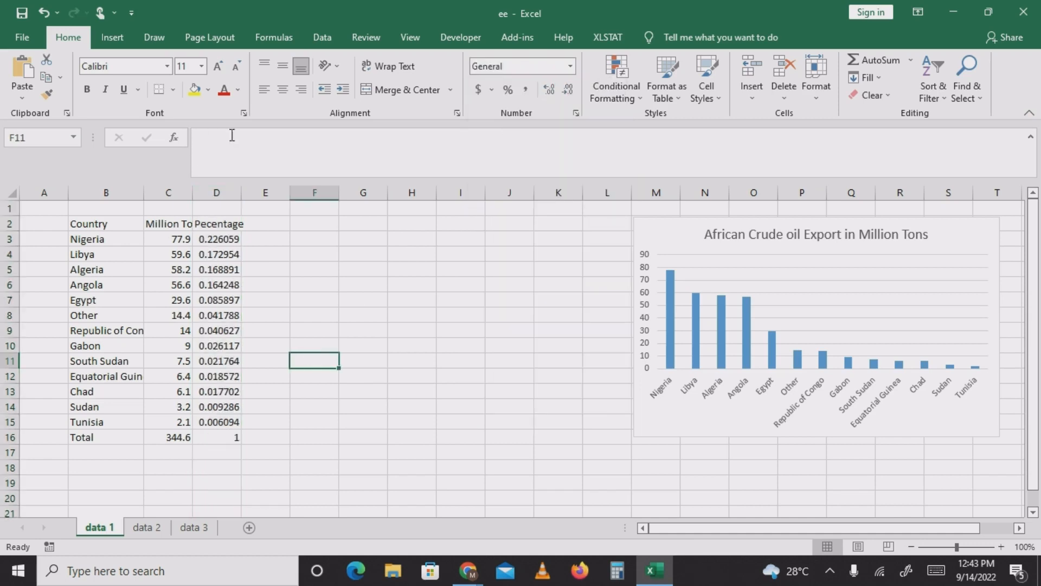
left_click(114, 223)
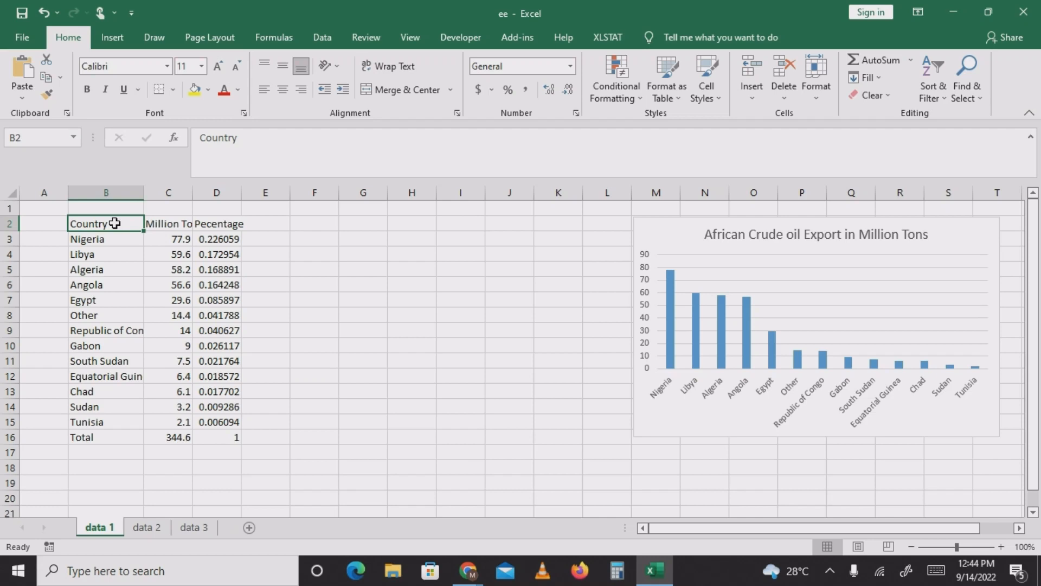
left_click_drag(107, 226, 110, 420)
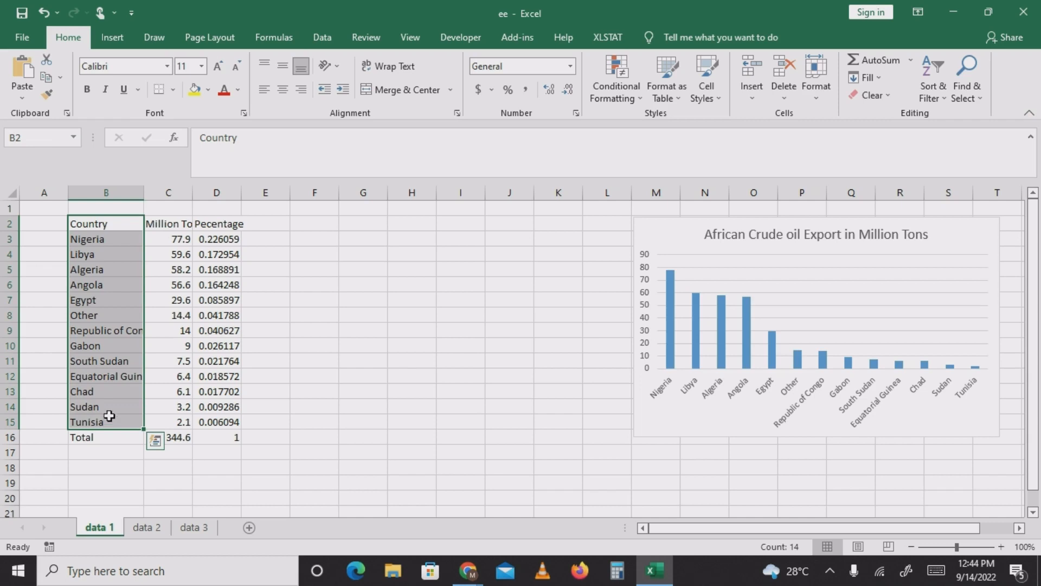
left_click(221, 224, "ctrl")
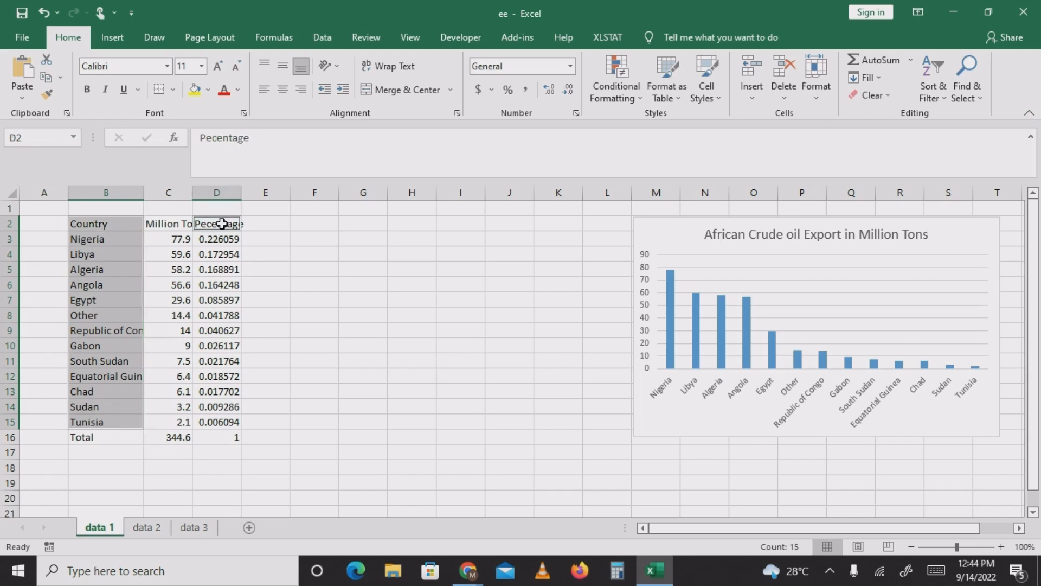
left_click_drag(222, 223, 223, 241)
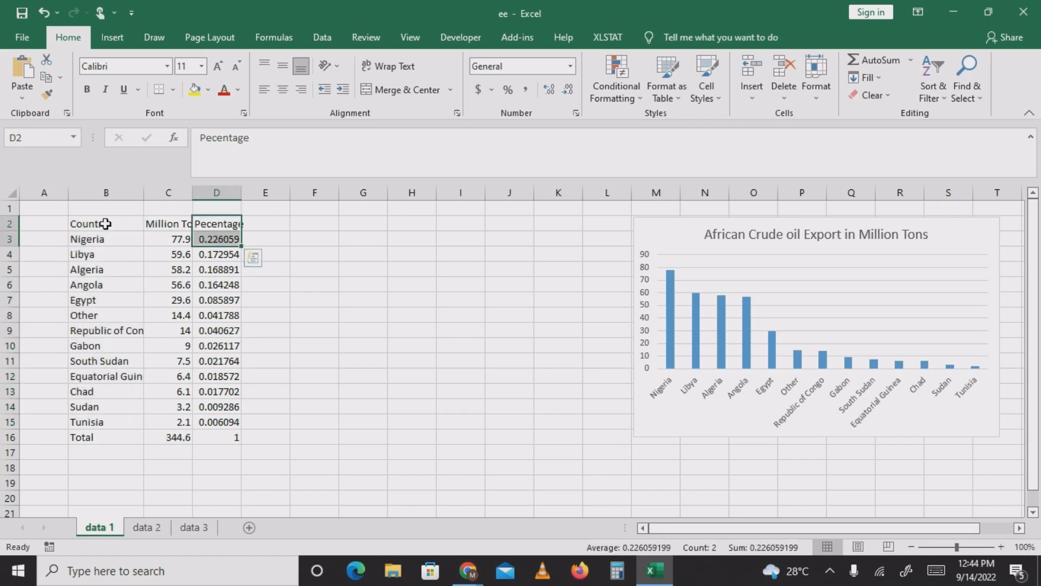
left_click(106, 223)
key("F2")
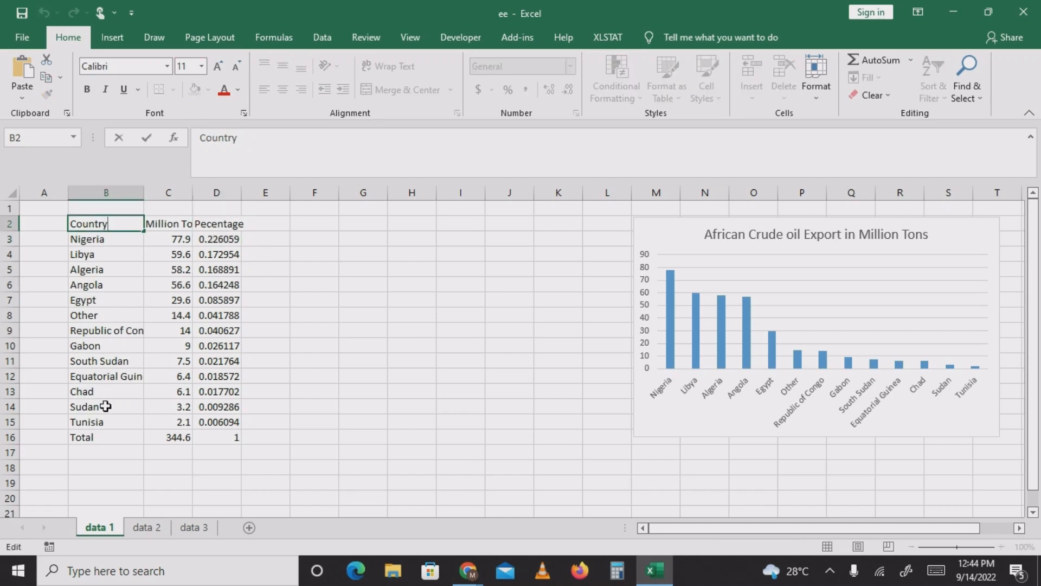
left_click(332, 254)
left_click(101, 226)
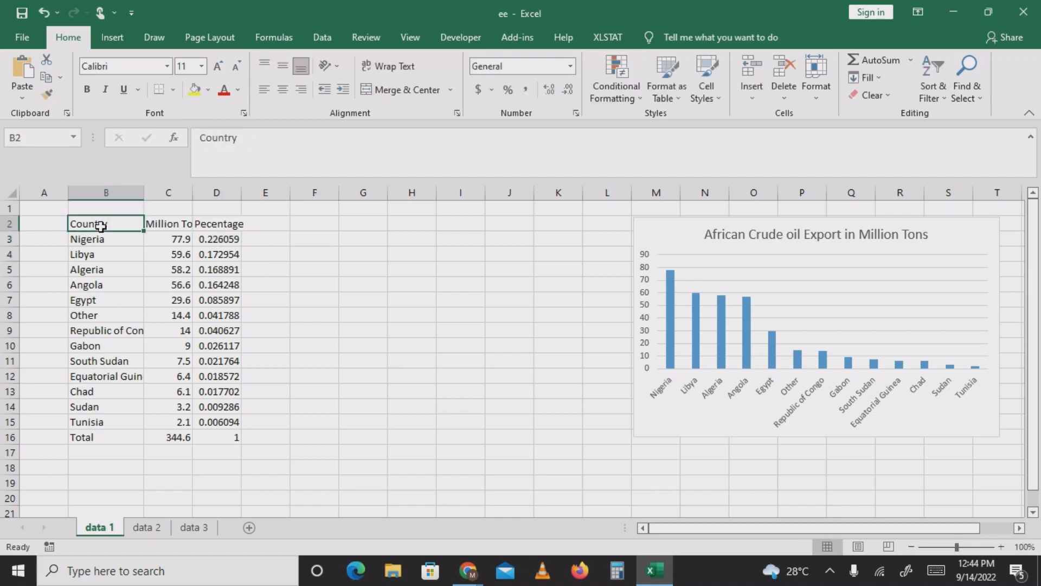
left_click_drag(101, 226, 102, 418)
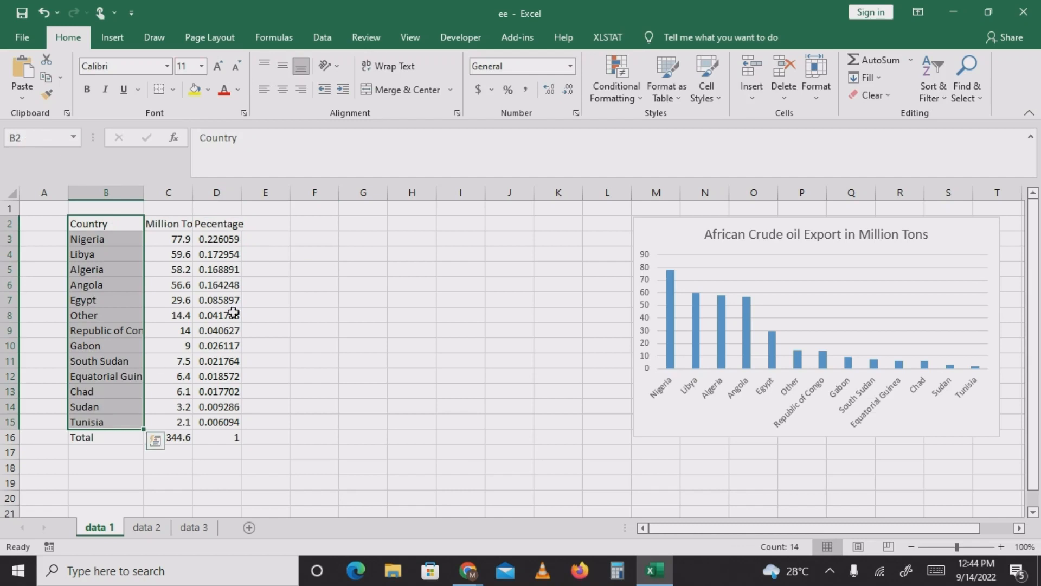
left_click(225, 224, "ctrl")
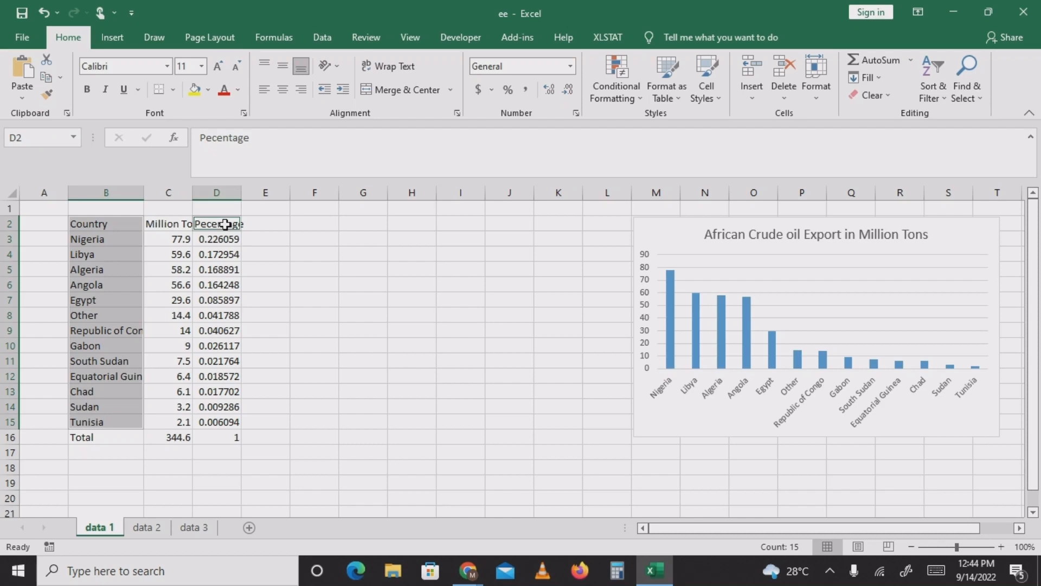
left_click_drag(225, 224, 227, 414)
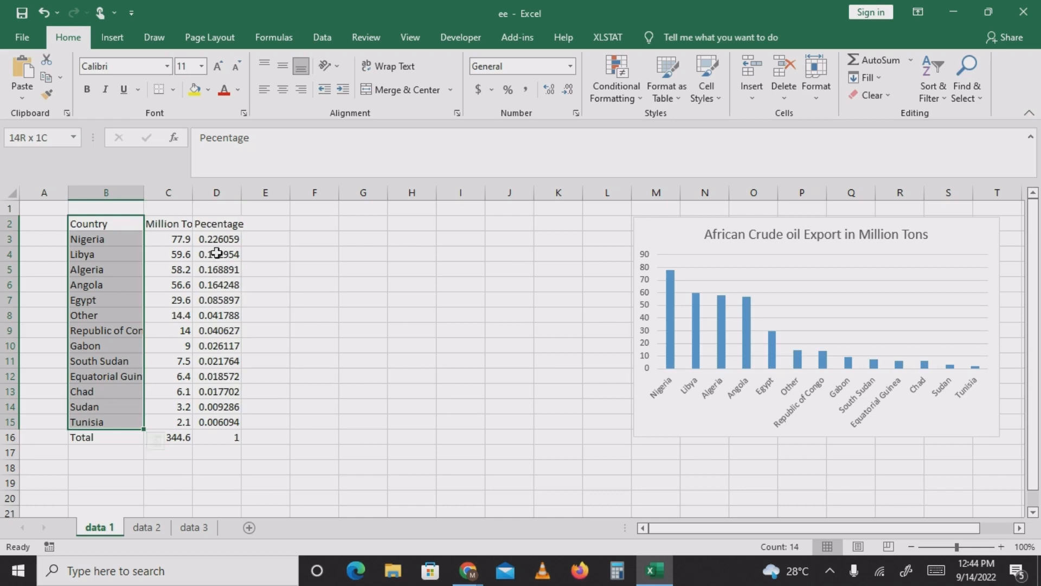
left_click(227, 223)
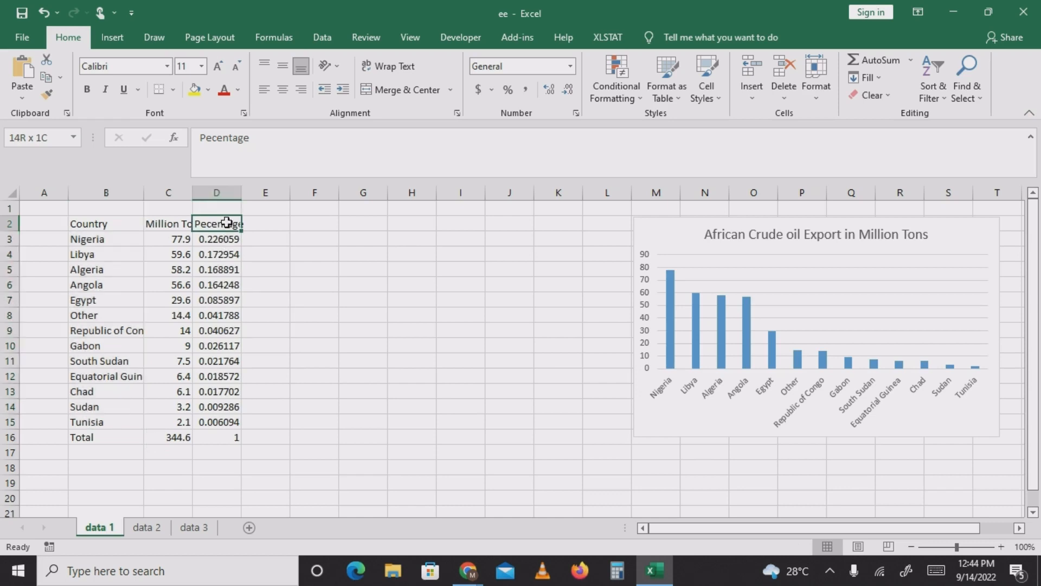
left_click(104, 224)
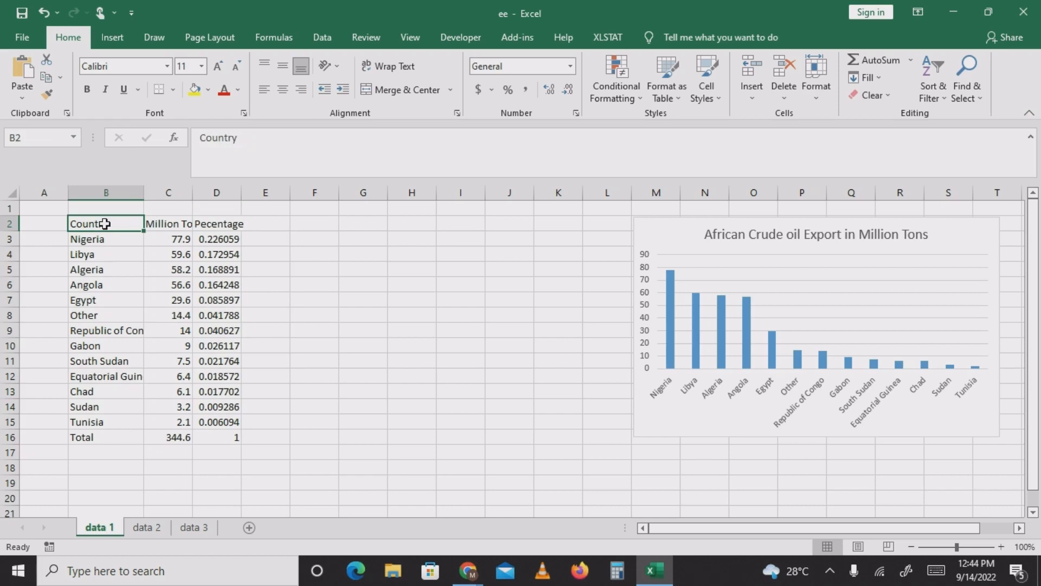
key("shift+Down")
key("shift+Down")
key("shift+Down")
key("shift+Down")
key("shift+Down")
key("shift+Down")
key("shift+Down")
key("shift+Down")
key("shift+Down")
key("shift+Down")
key("shift+Down")
key("shift+Down")
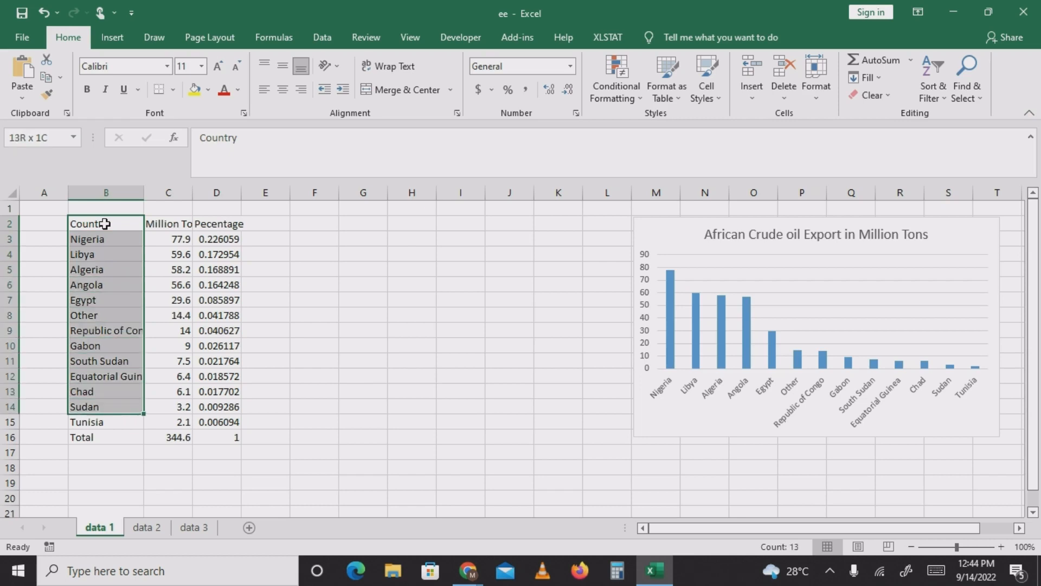
key("shift+Down")
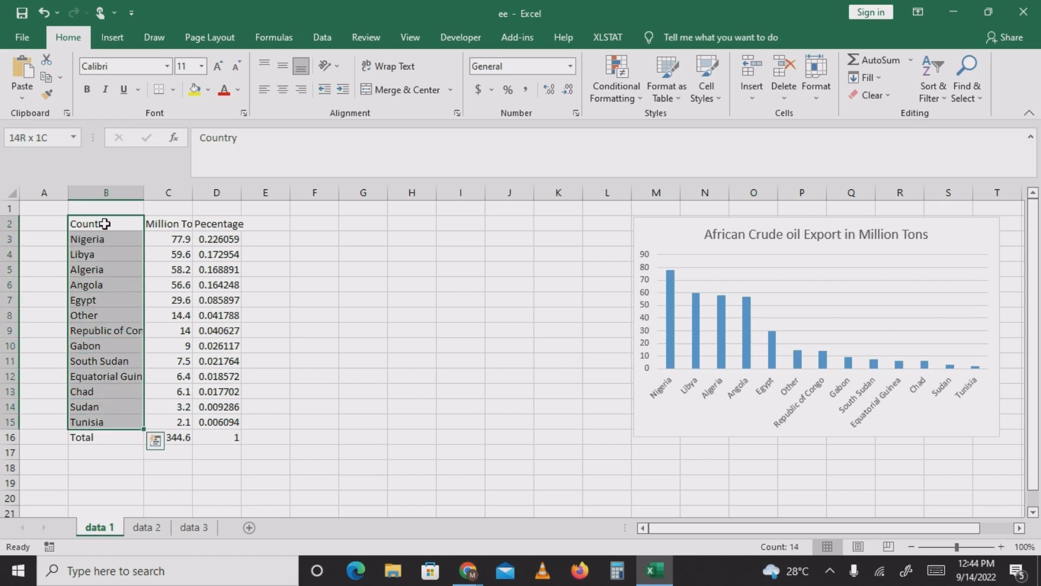
left_click(227, 224)
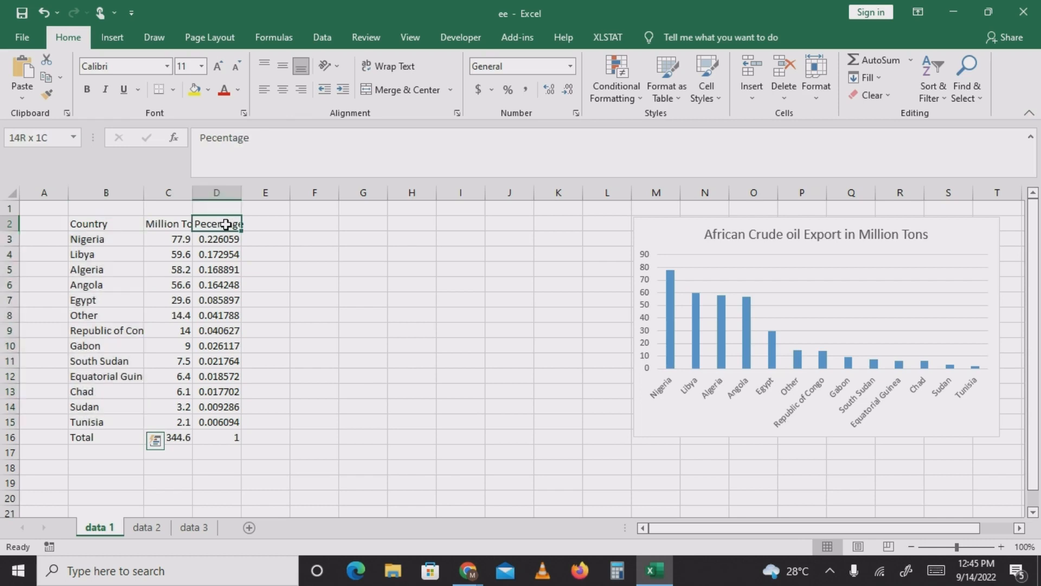
Select the country cells B2:B15 together with the percentage cells D2:D15, headers included and the total row left out.
left_click(106, 224)
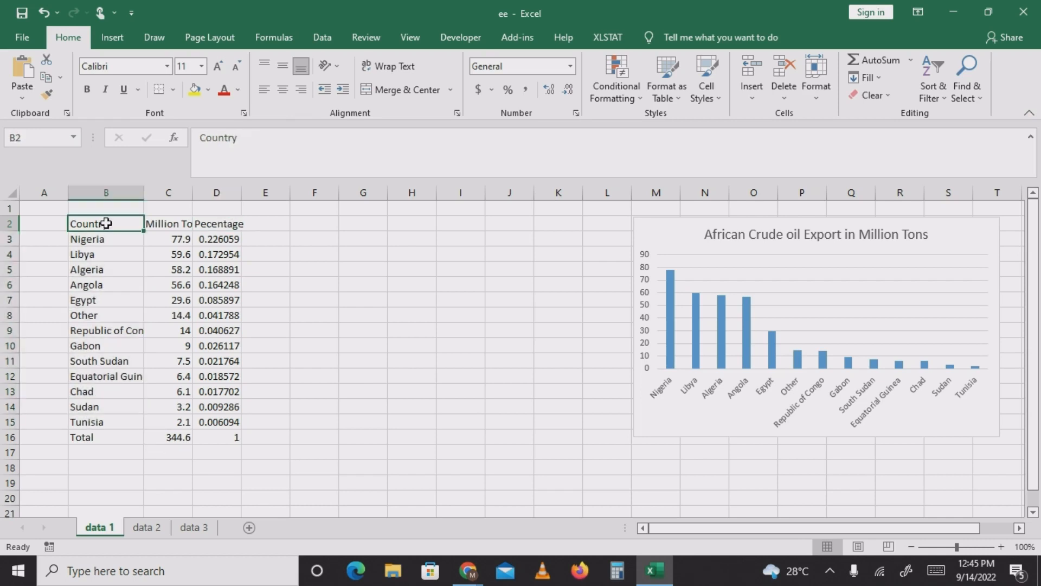
key("shift+Down")
key("shift+Down")
key("shift+Down")
key("shift+Down")
key("shift+Down")
key("shift+Down")
key("shift+Down")
key("shift+Down")
key("shift+Down")
key("shift+Down")
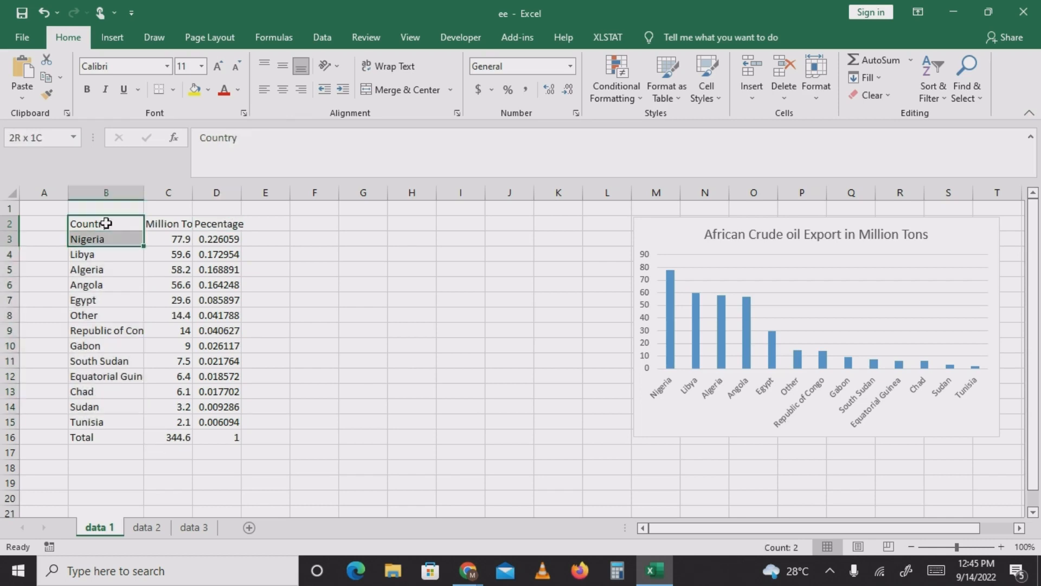
key("shift+Down")
key("shift+Down")
key("shift+Down")
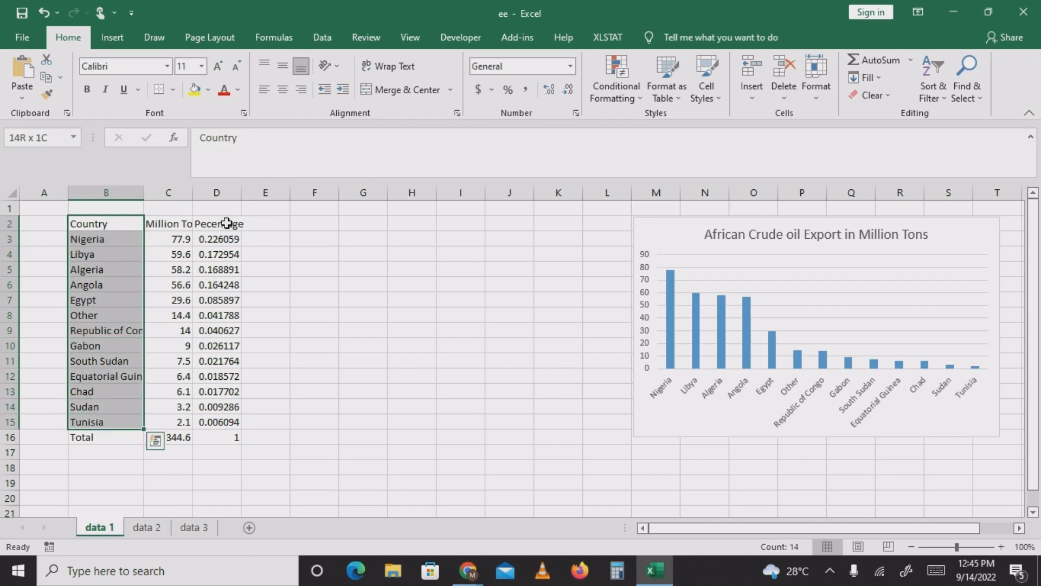
left_click(226, 223, "ctrl")
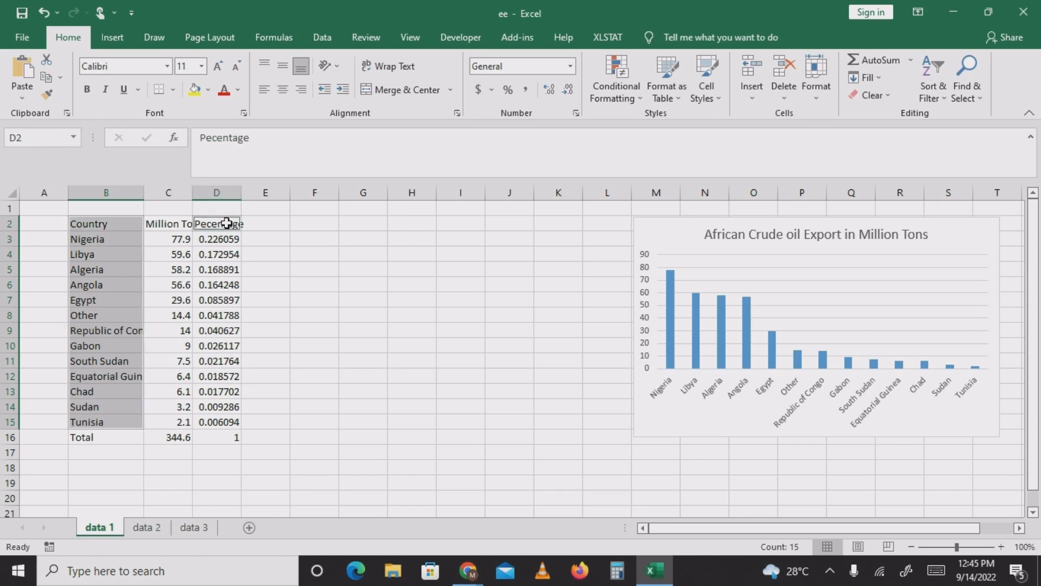
key("shift+Down")
key("shift+Down")
key("shift+Down")
key("shift+Down")
key("shift+Down")
key("shift+Down")
key("shift+Down")
key("shift+Down")
key("shift+Down")
key("shift+Down")
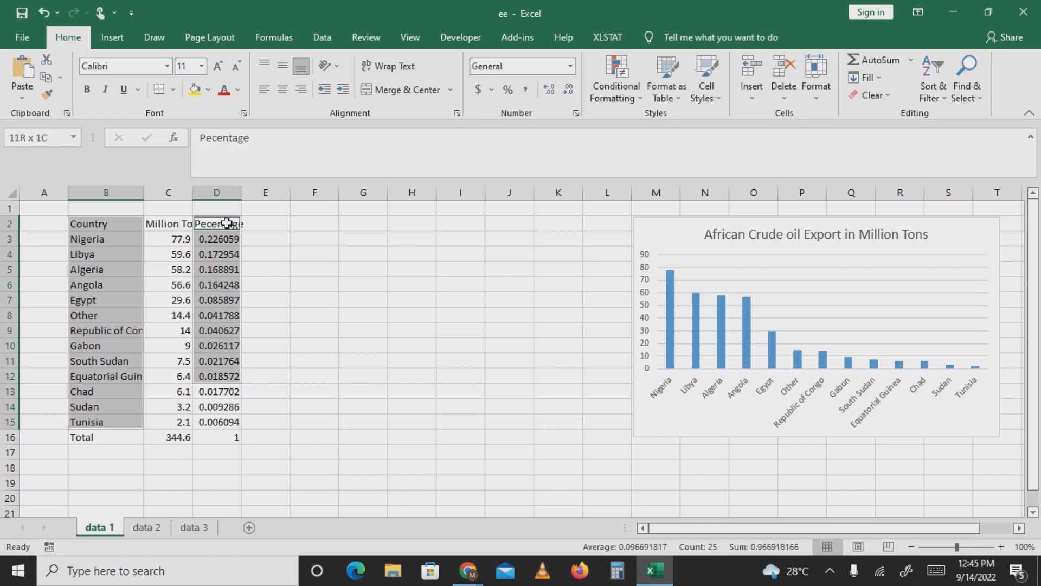
key("shift+Down")
key("shift+Down")
key("shift+Down")
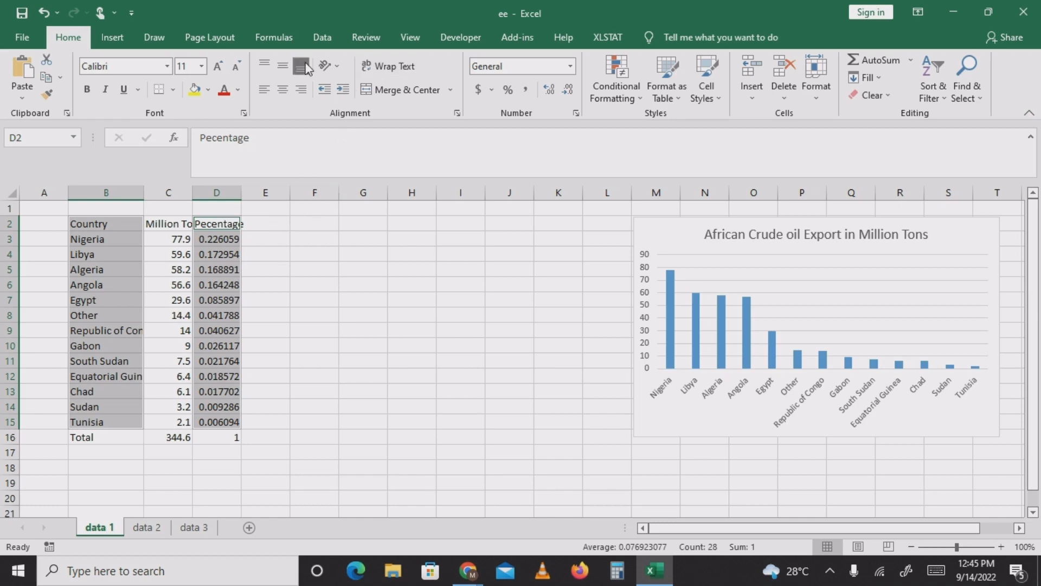
Insert the recommended Pie chart from the selected data and place it between the data table and the column chart.
left_click(119, 41)
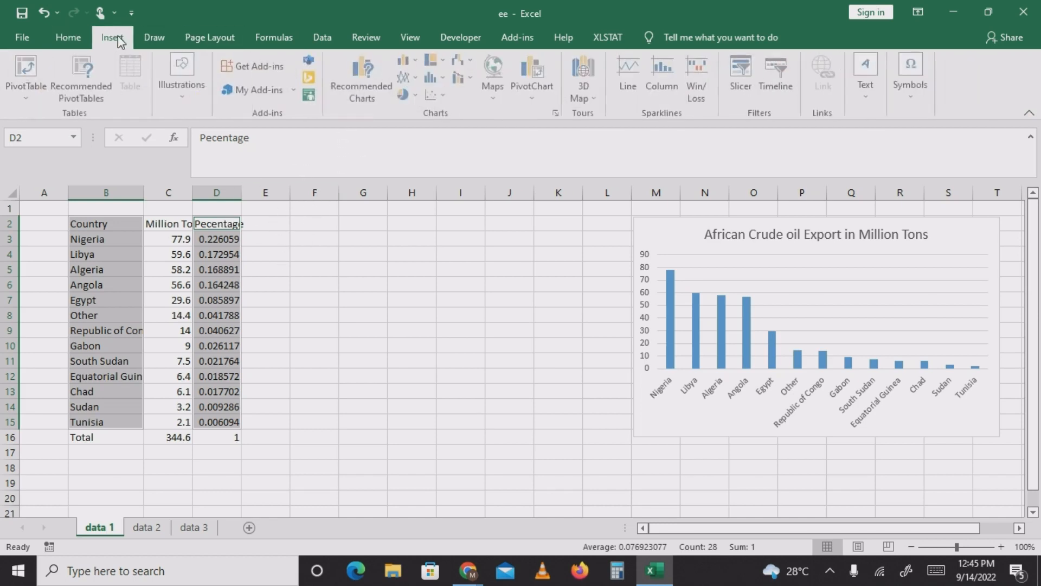
left_click(376, 73)
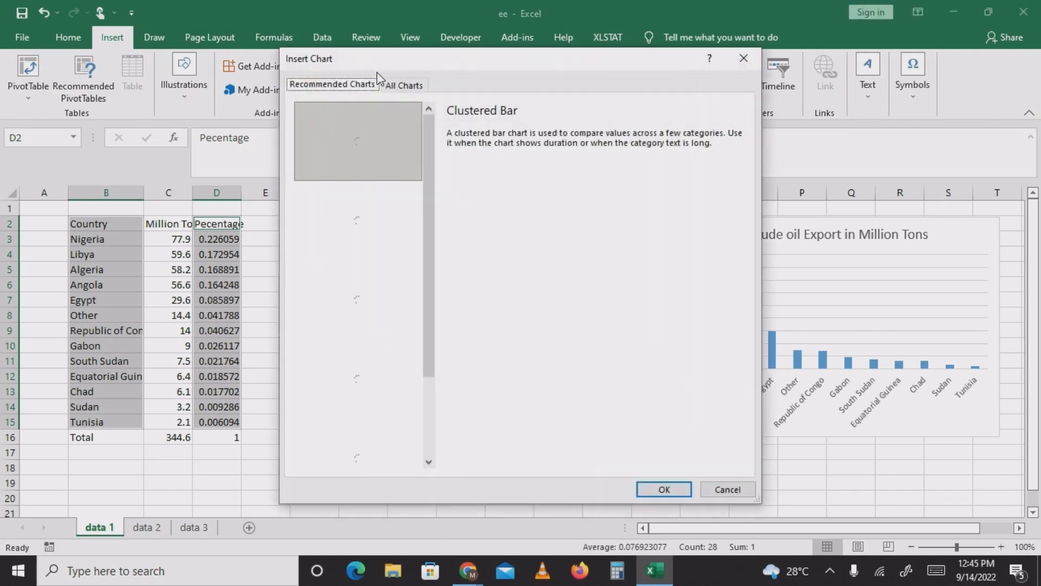
left_click(358, 299)
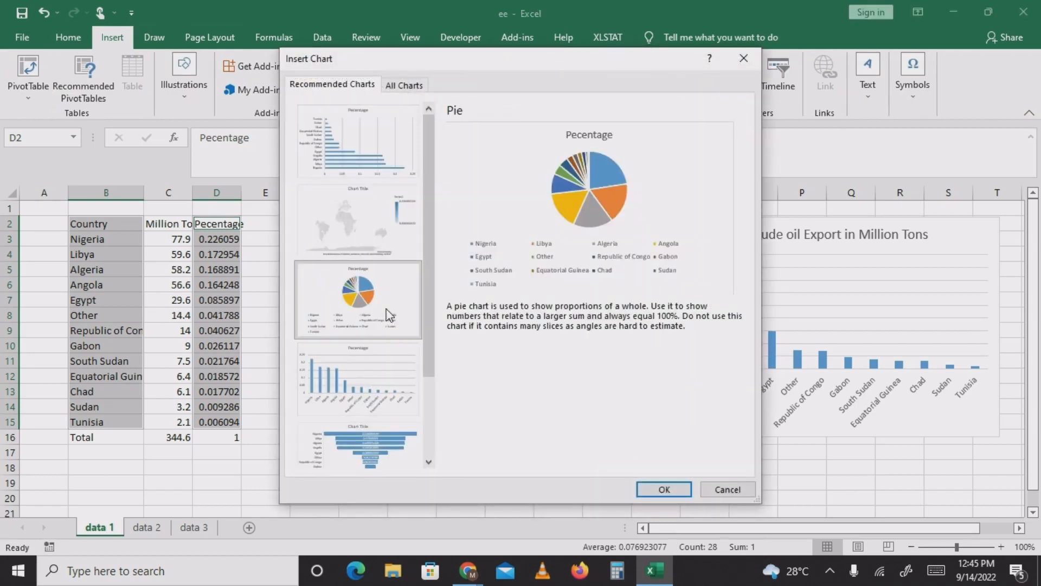
left_click(666, 489)
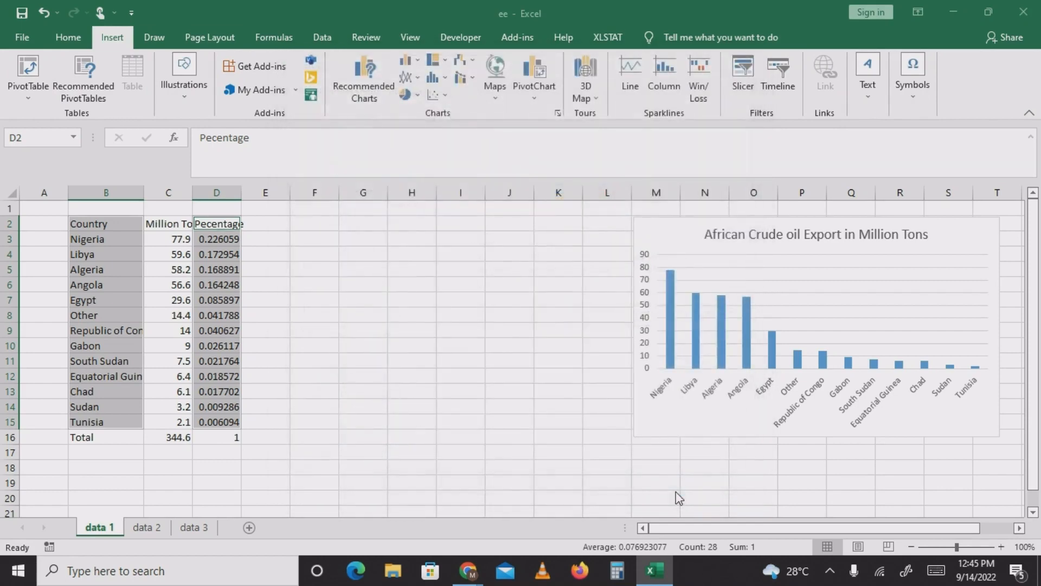
left_click_drag(651, 330, 574, 307)
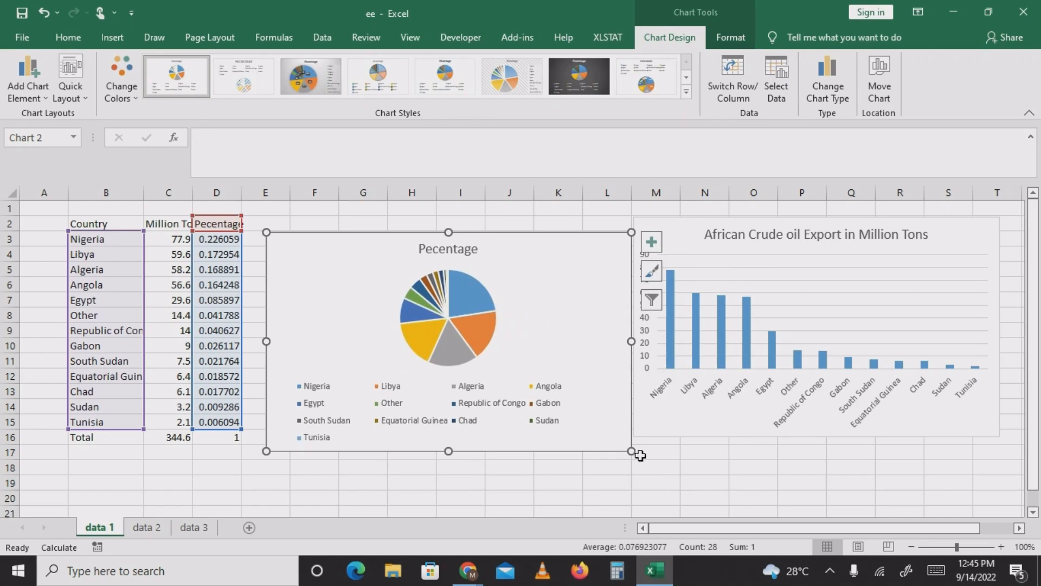
Move the pie chart to a new sheet named Chart1.
left_click(878, 73)
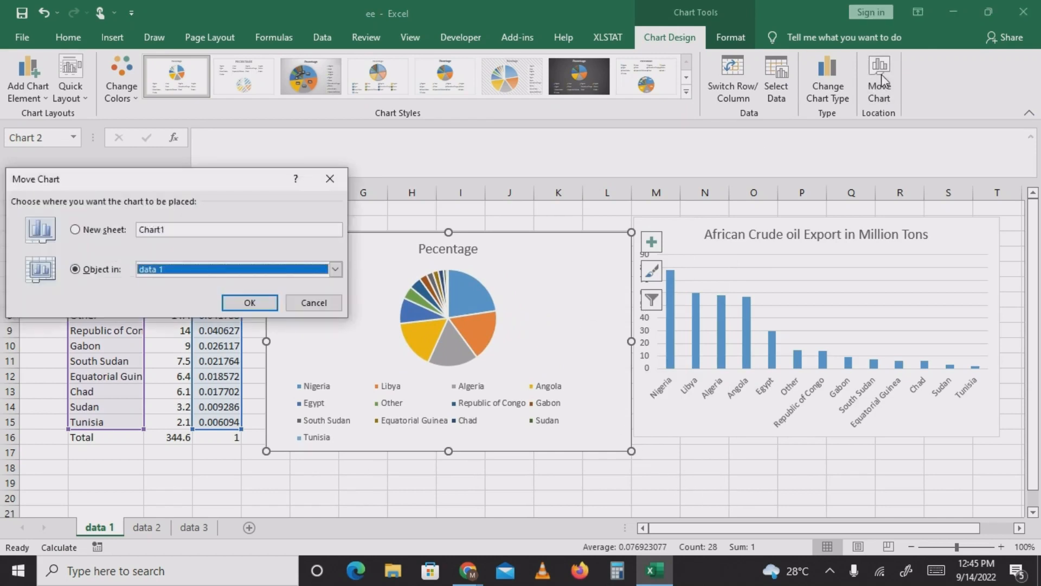
left_click(262, 303)
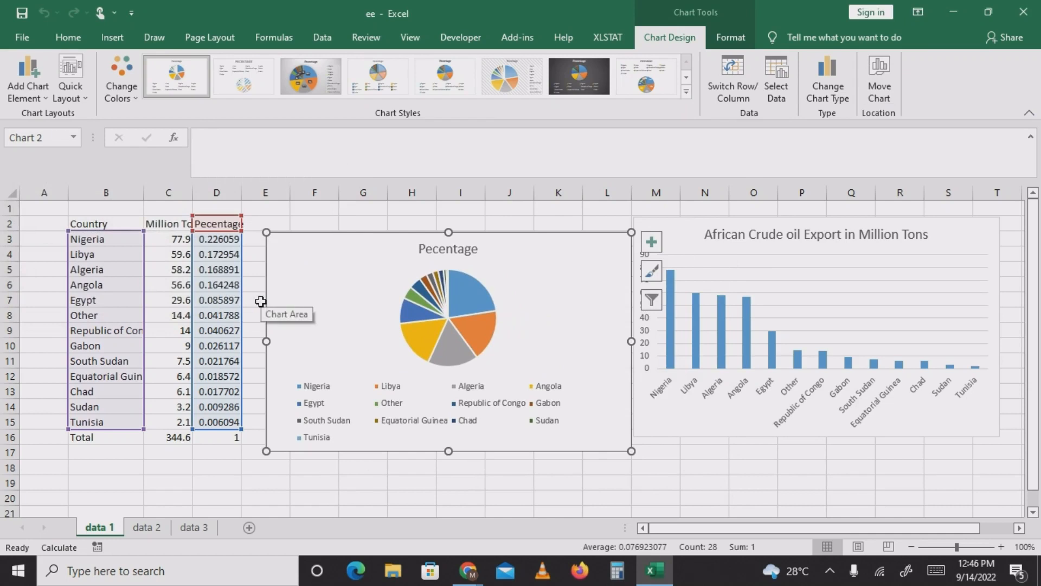
left_click(879, 72)
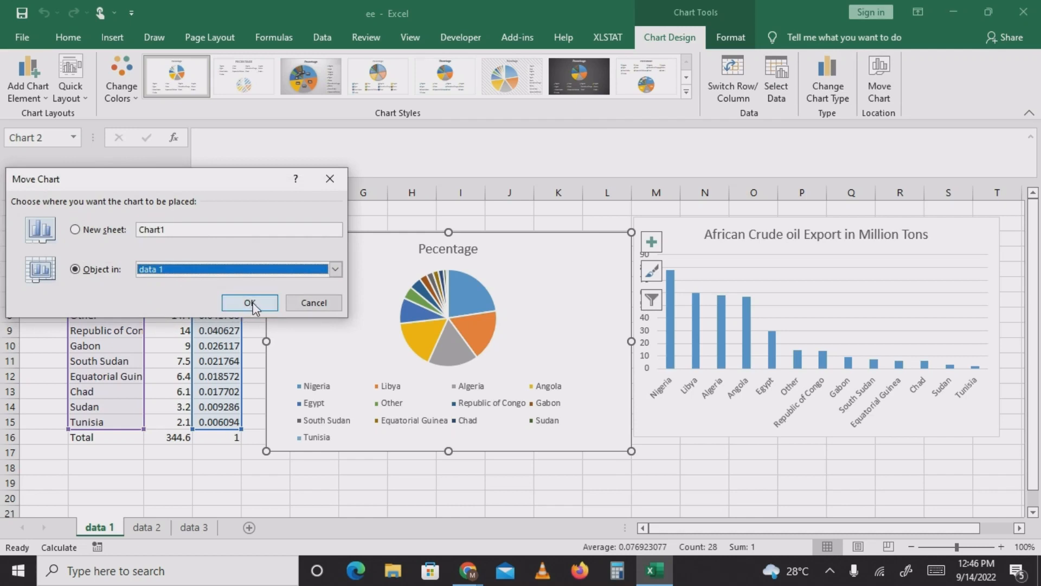
left_click(75, 230)
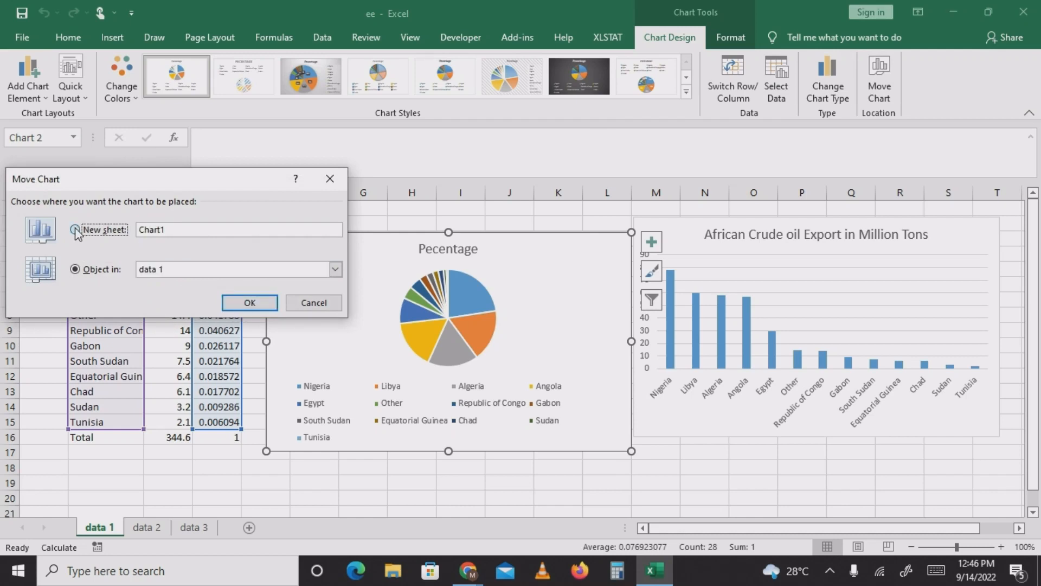
left_click(250, 302)
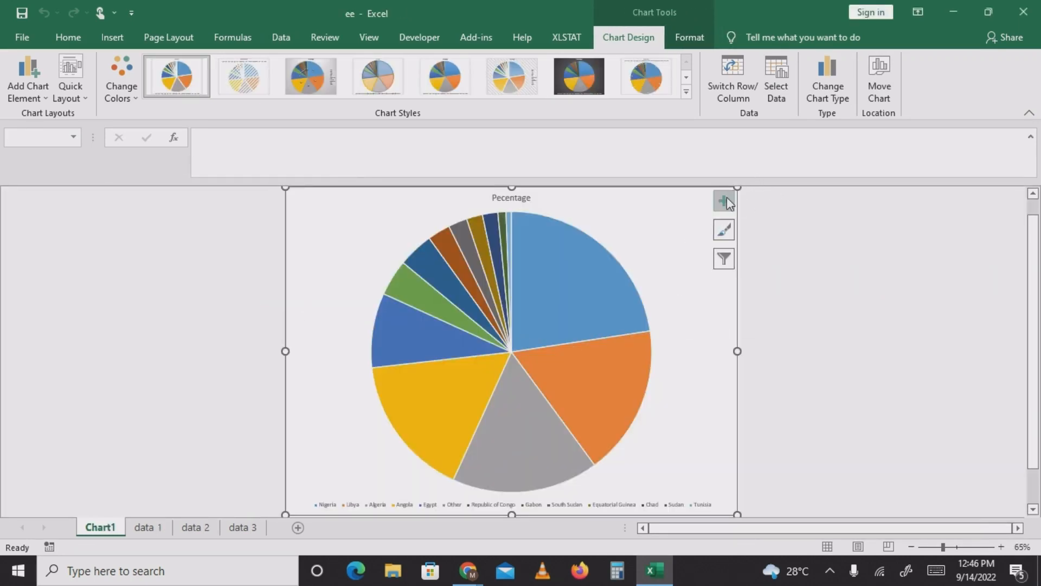
Place the pie chart's legend to the right of the pie and enlarge its box towards the upper left.
left_click(725, 200)
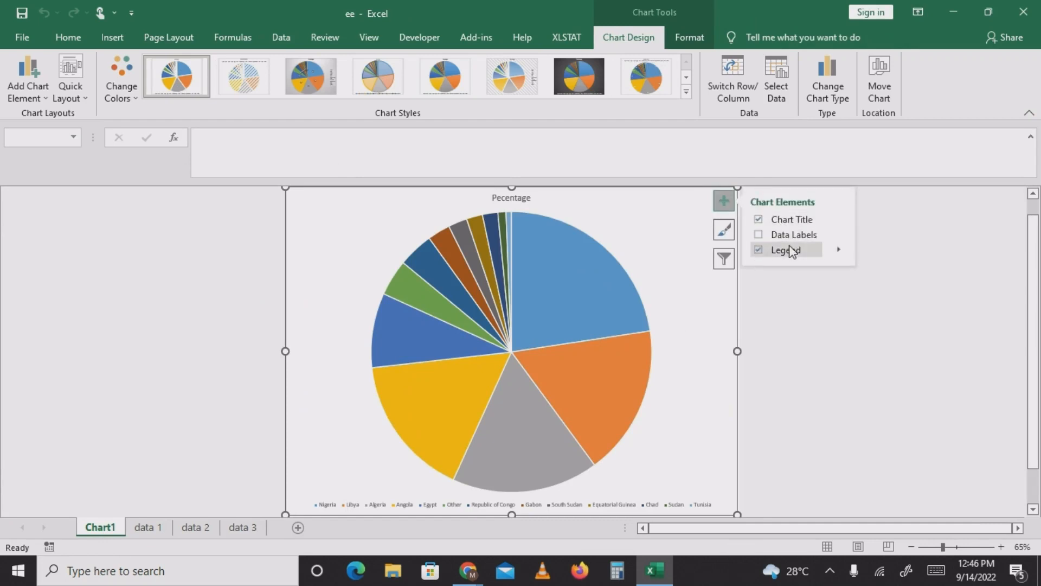
left_click(839, 251)
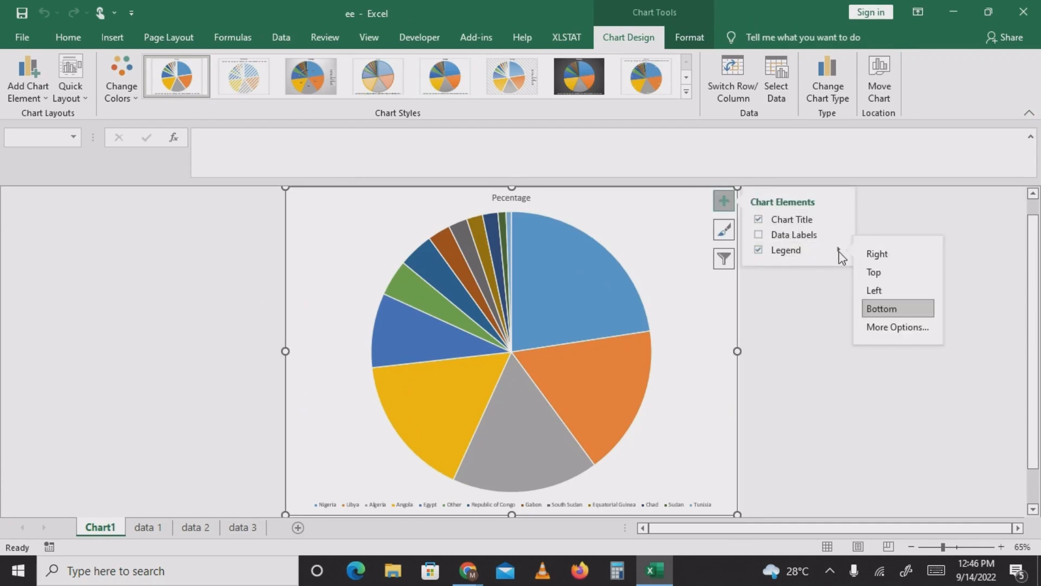
left_click(881, 290)
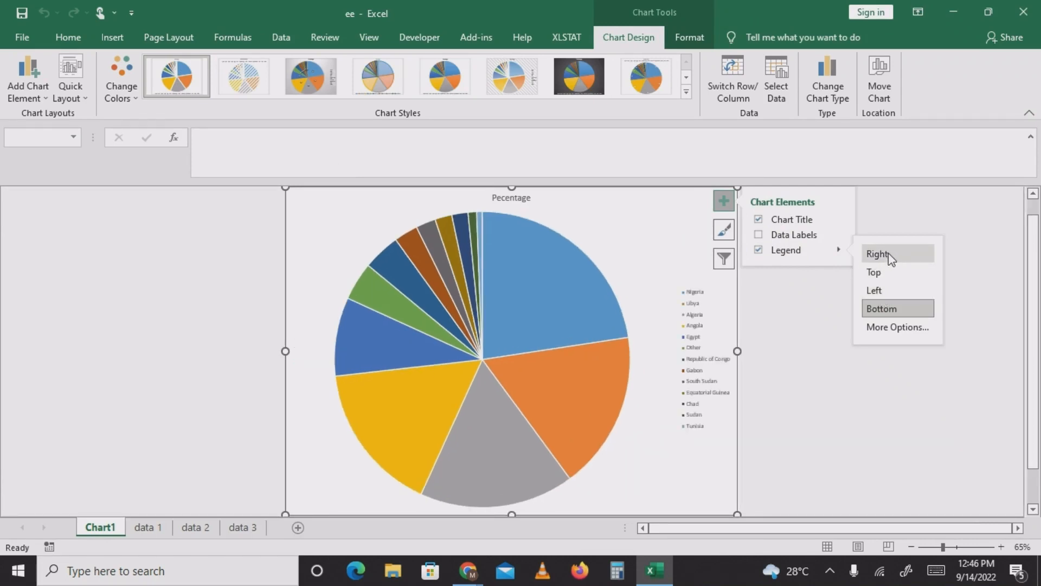
left_click(890, 255)
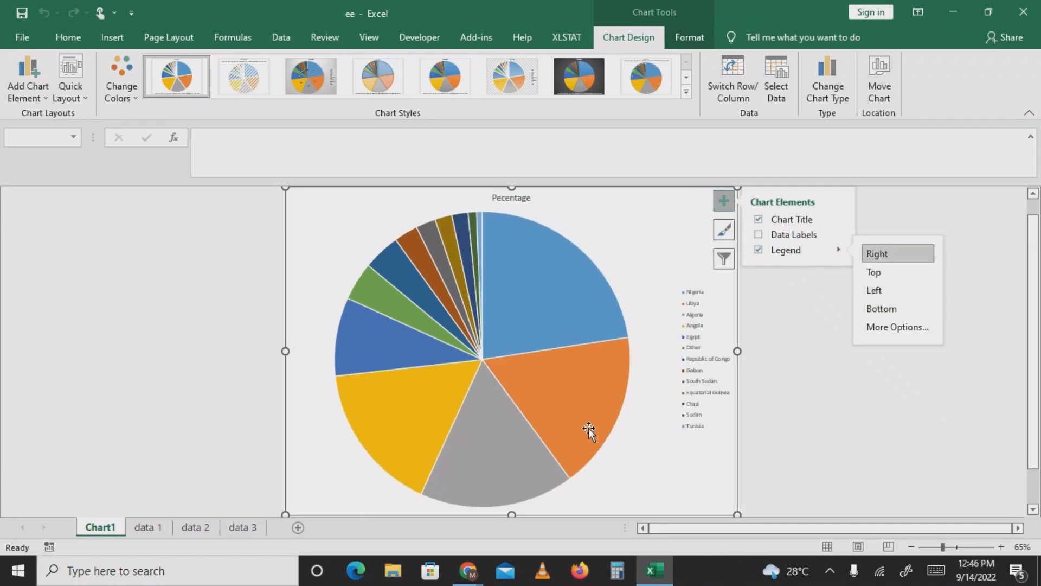
left_click(700, 374)
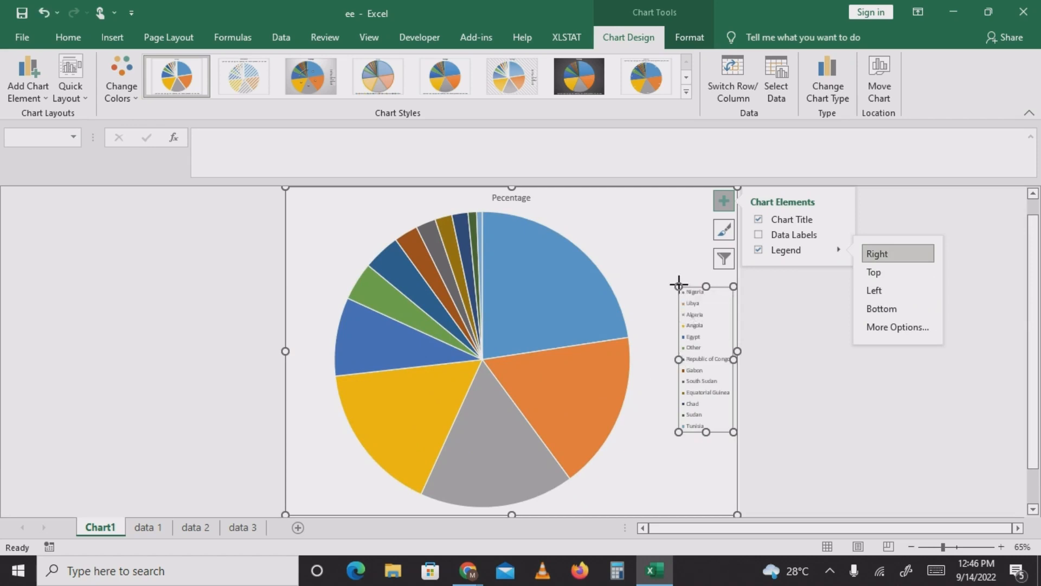
left_click_drag(678, 287, 639, 250)
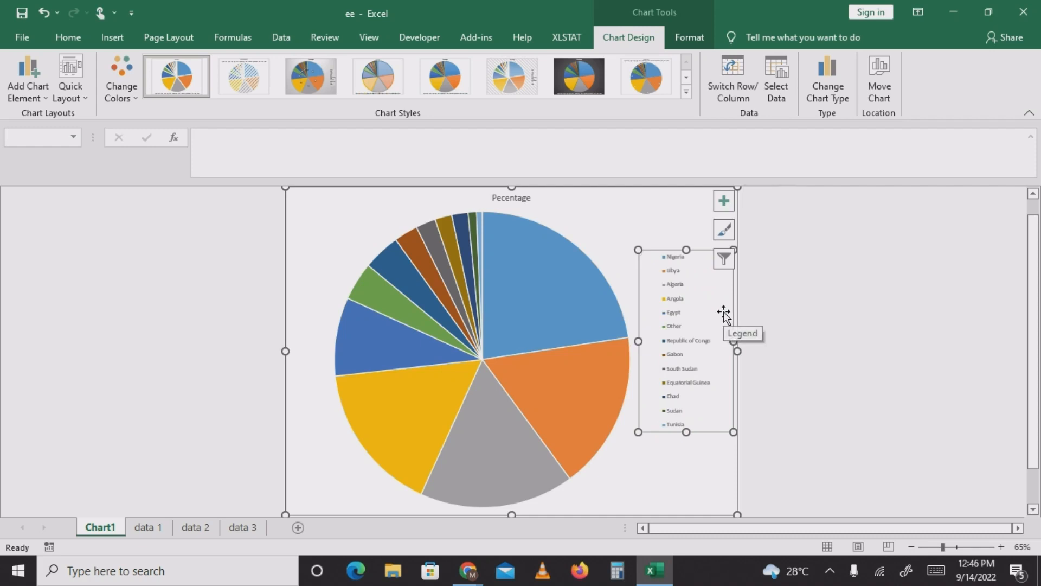
Set the legend's font size to 16 and deselect the chart.
left_click(688, 32)
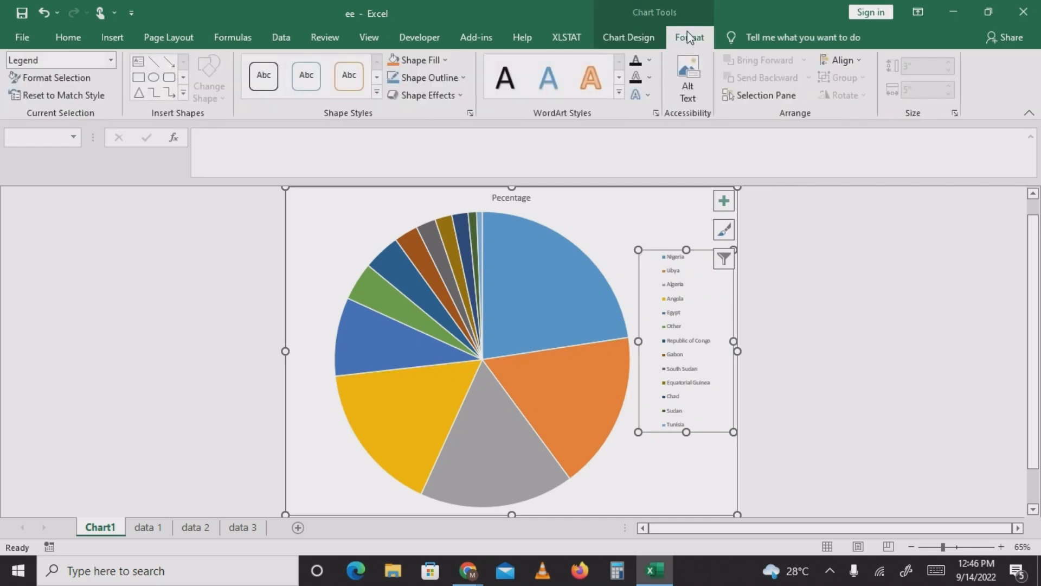
left_click(69, 34)
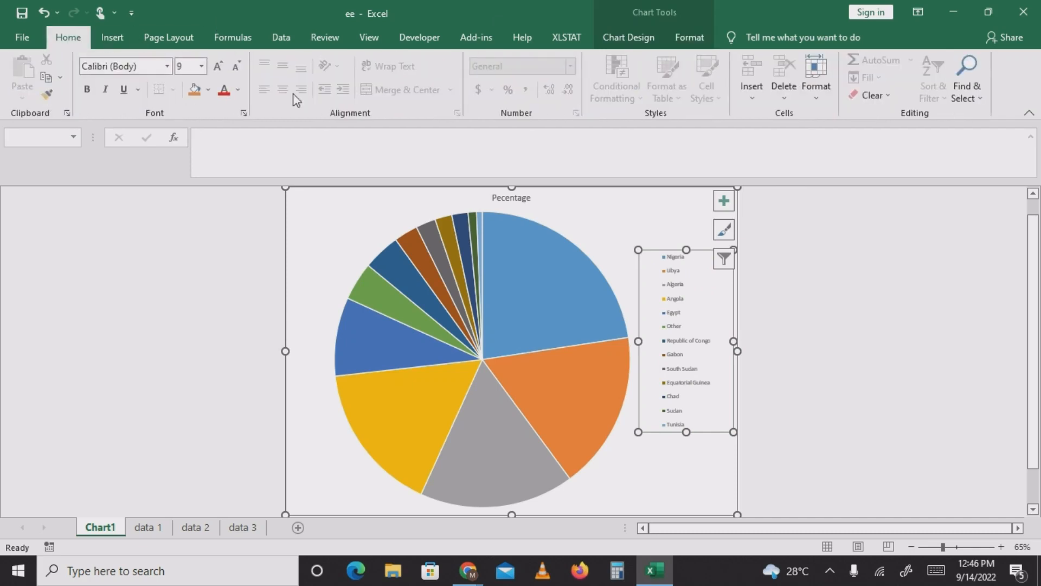
left_click(218, 71)
left_click(219, 71)
left_click(218, 70)
left_click(219, 70)
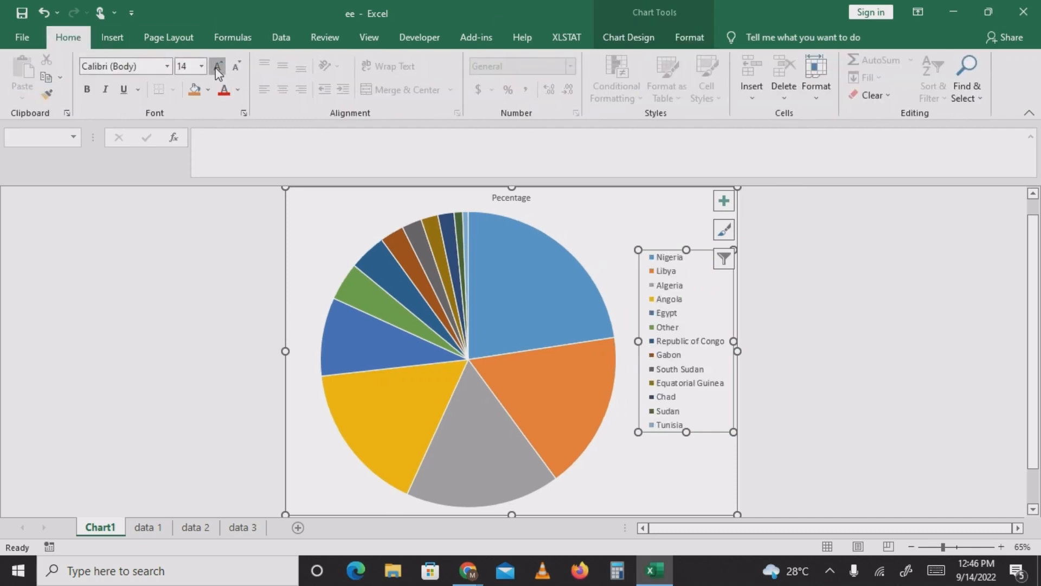
left_click(218, 71)
left_click(218, 70)
left_click(238, 66)
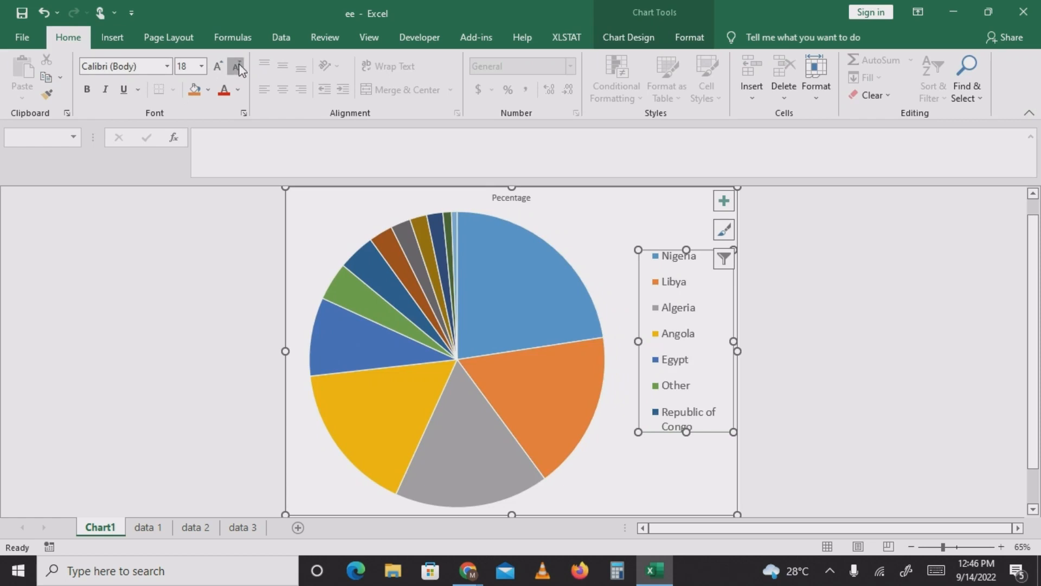
left_click(756, 220)
Select the pie series and add data labels to its slices.
mouse_move(539, 373)
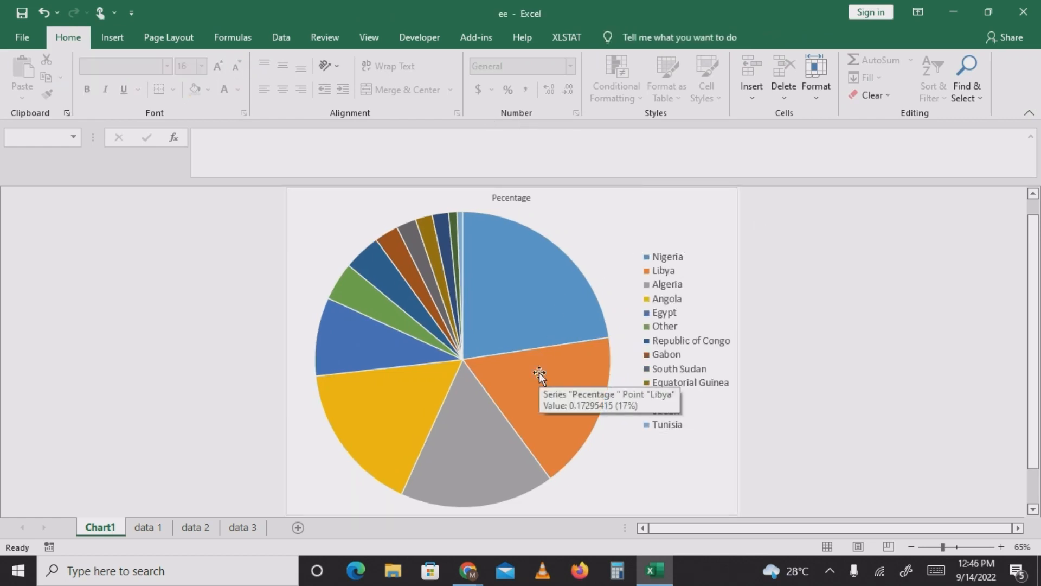
left_click(550, 280)
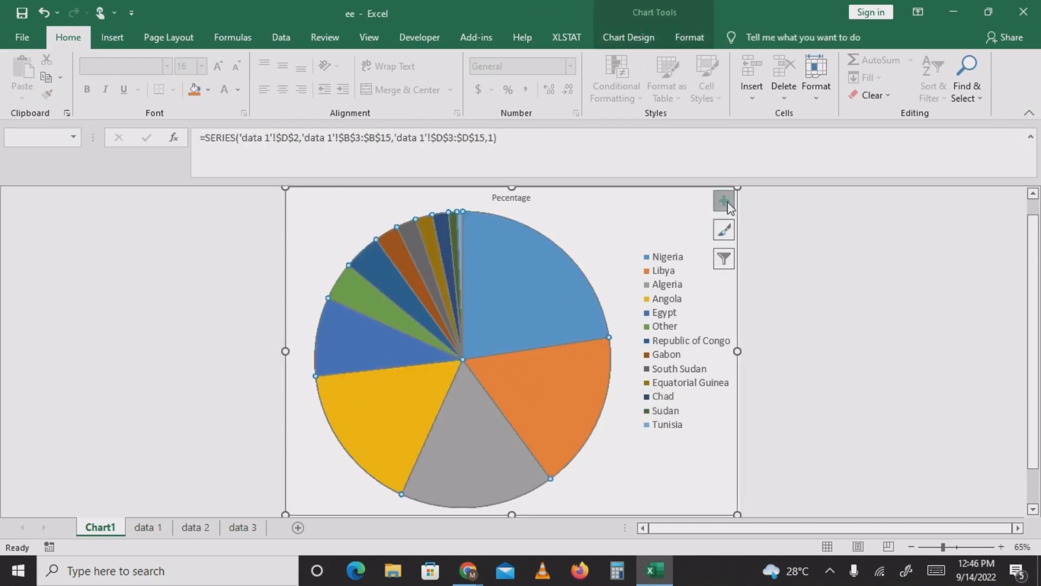
left_click(726, 204)
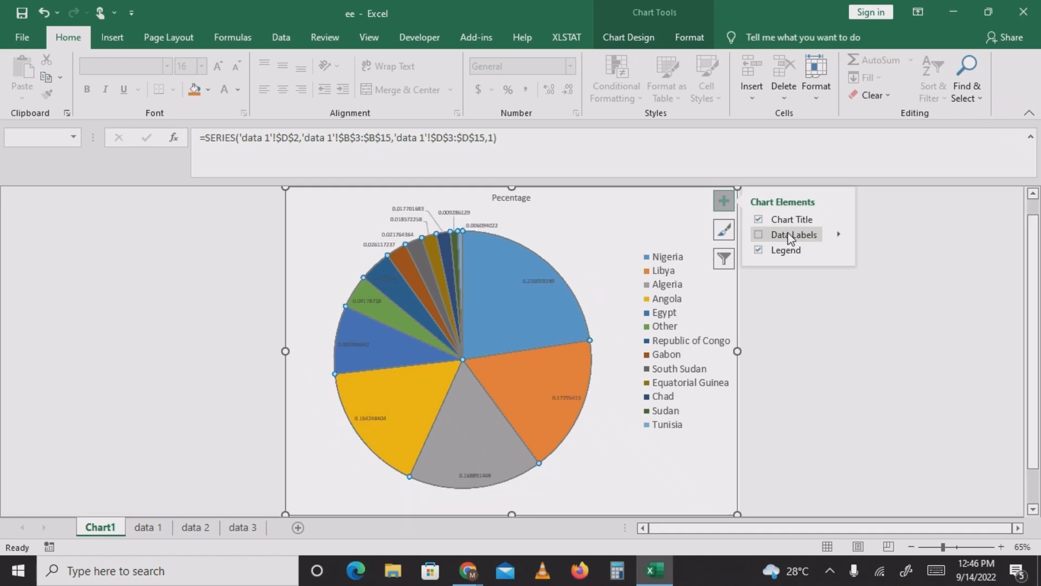
left_click(825, 239)
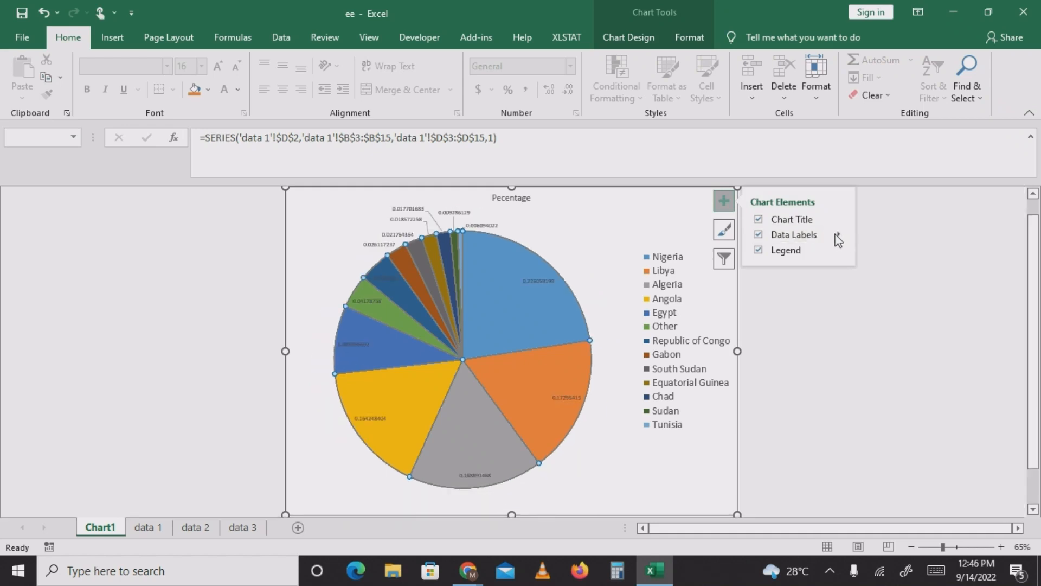
Format the numbers in the pie's data labels as Percentage with 0 decimal places.
left_click(839, 234)
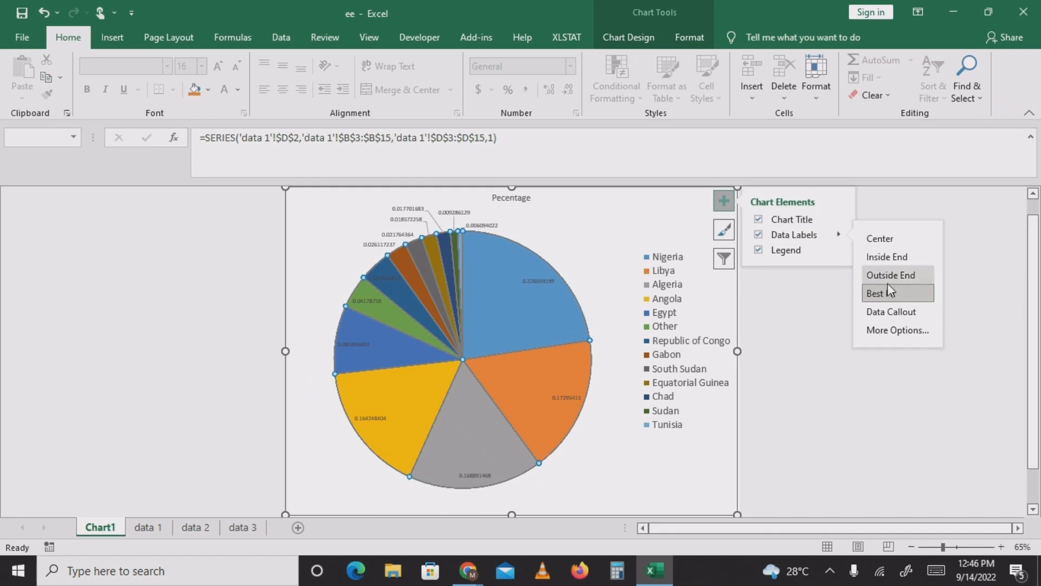
left_click(894, 331)
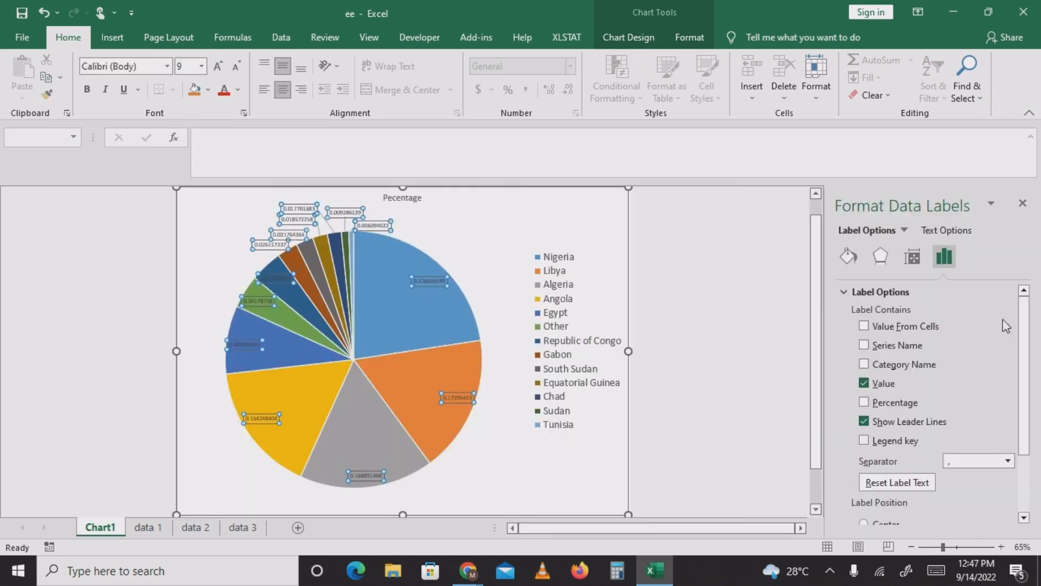
left_click_drag(1027, 342, 1029, 472)
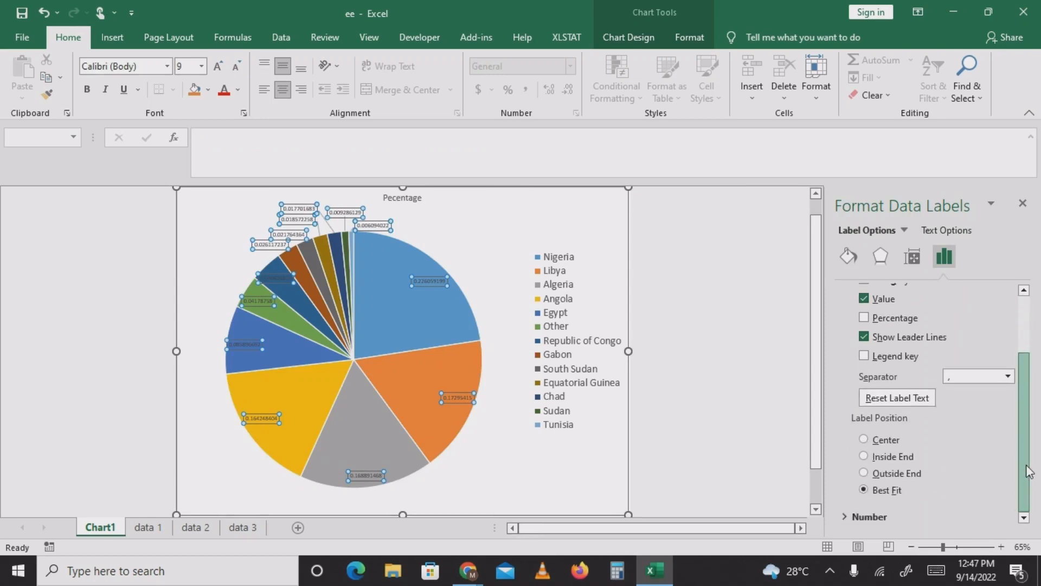
left_click(867, 518)
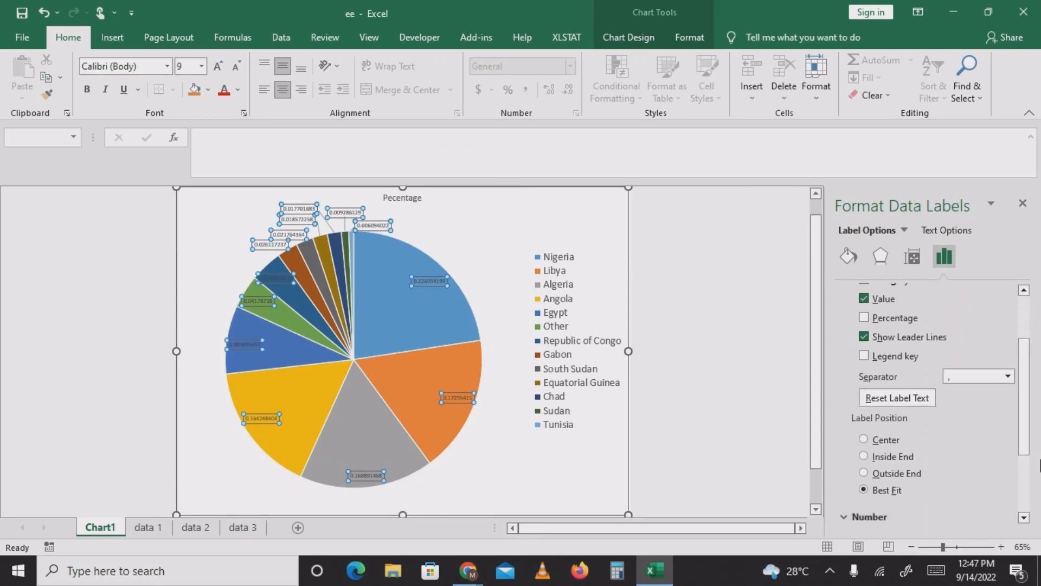
left_click_drag(1024, 429, 1026, 507)
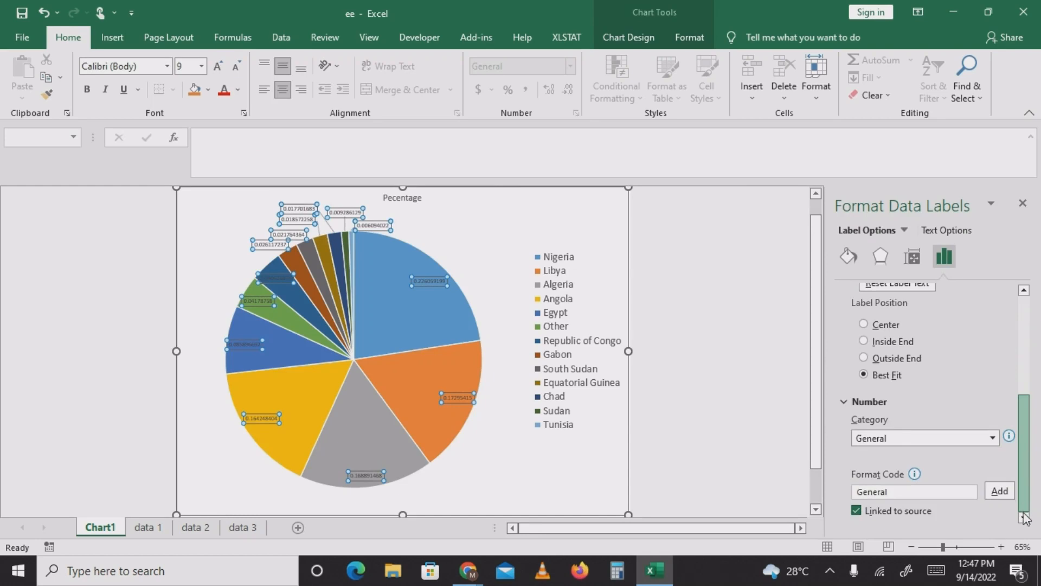
left_click(995, 438)
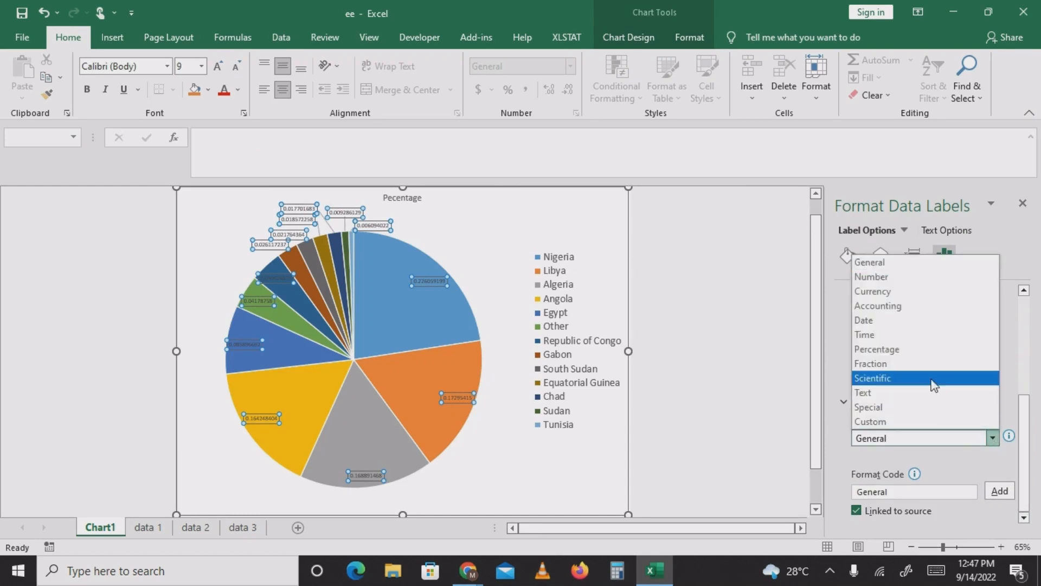
left_click(922, 350)
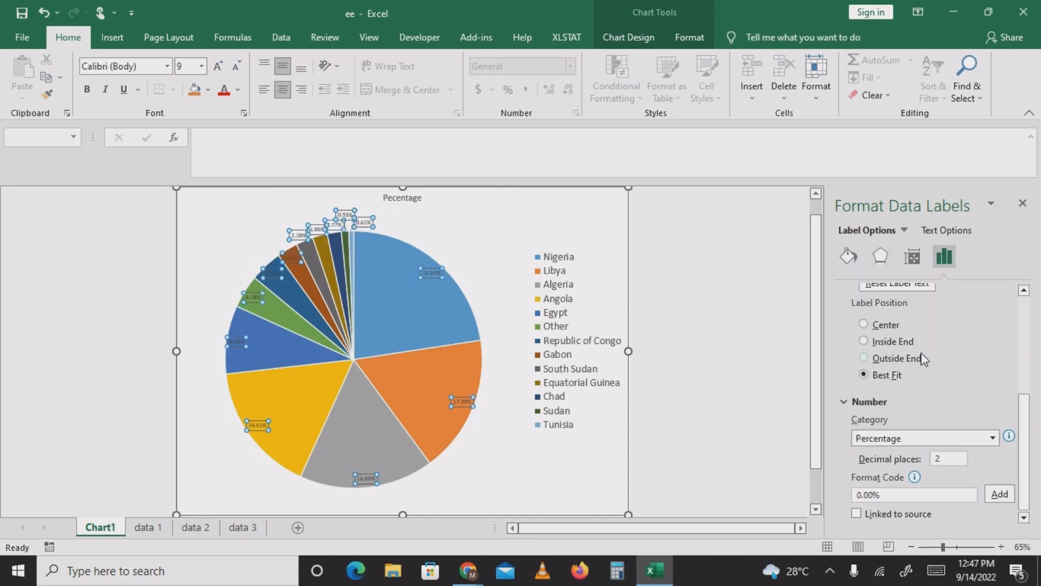
left_click(949, 459)
key("BackSpace")
type("0")
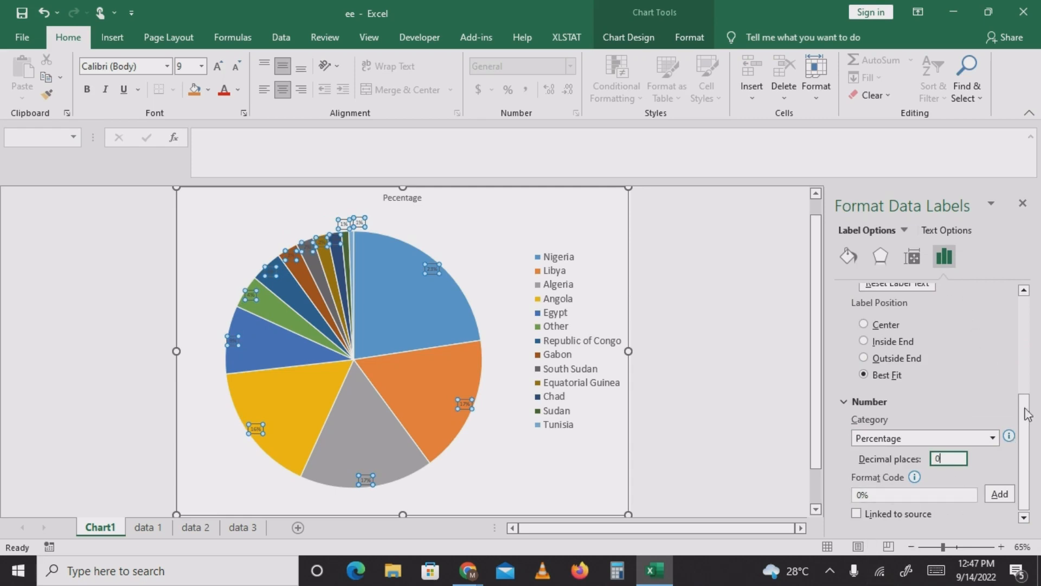
Make the pie's data labels contain the category name instead of the value.
left_click_drag(1030, 430, 1014, 314)
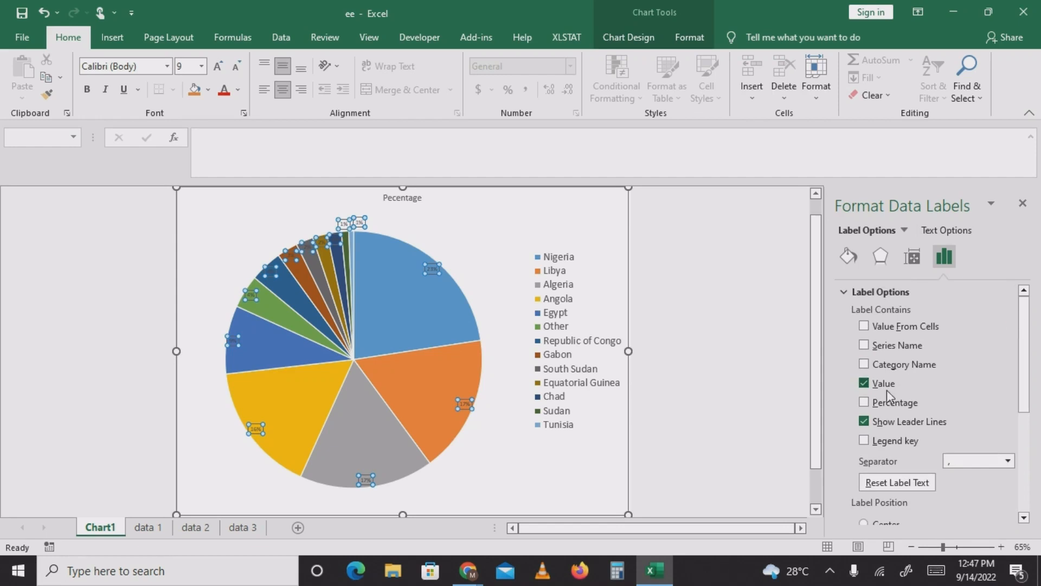
left_click(866, 366)
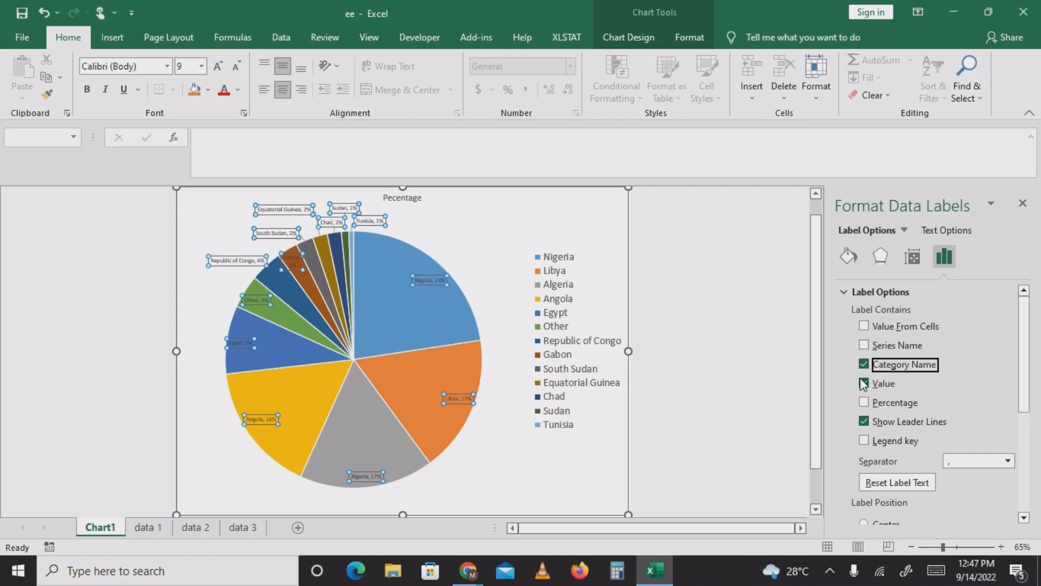
left_click(864, 383)
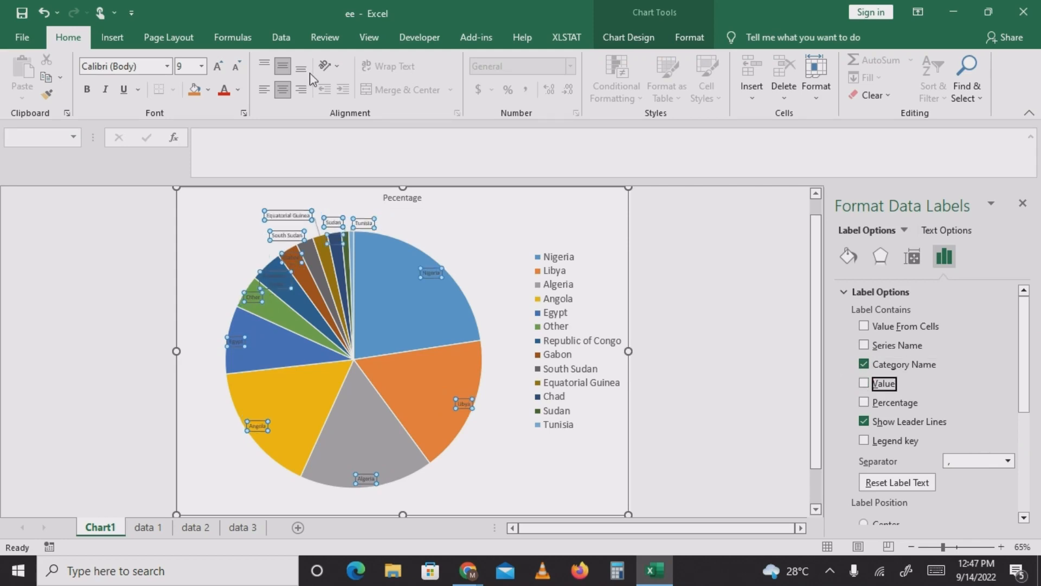
Set the pie's data labels to font size 11 and bold, and deselect them.
left_click(115, 38)
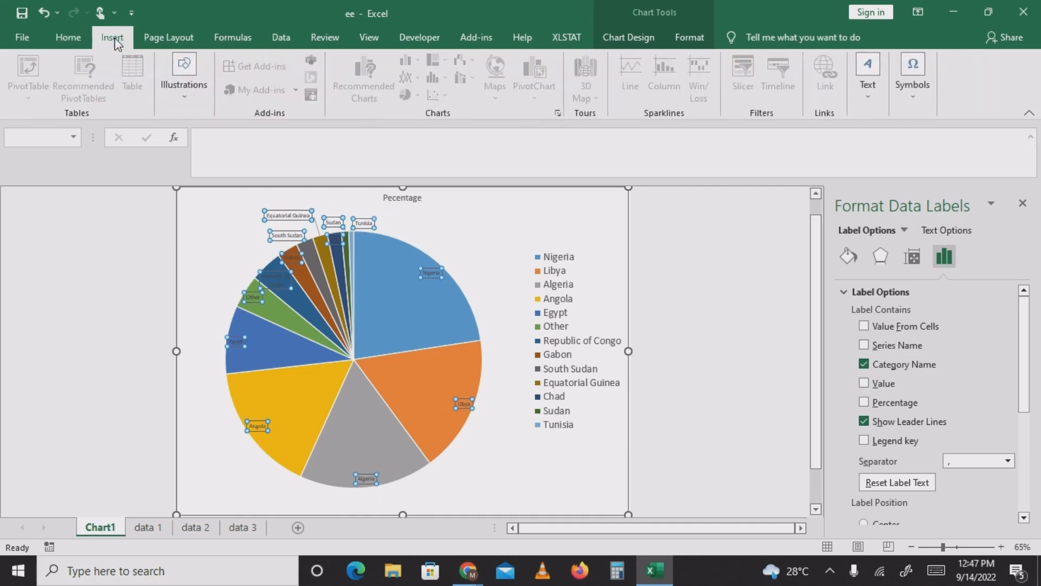
left_click(69, 41)
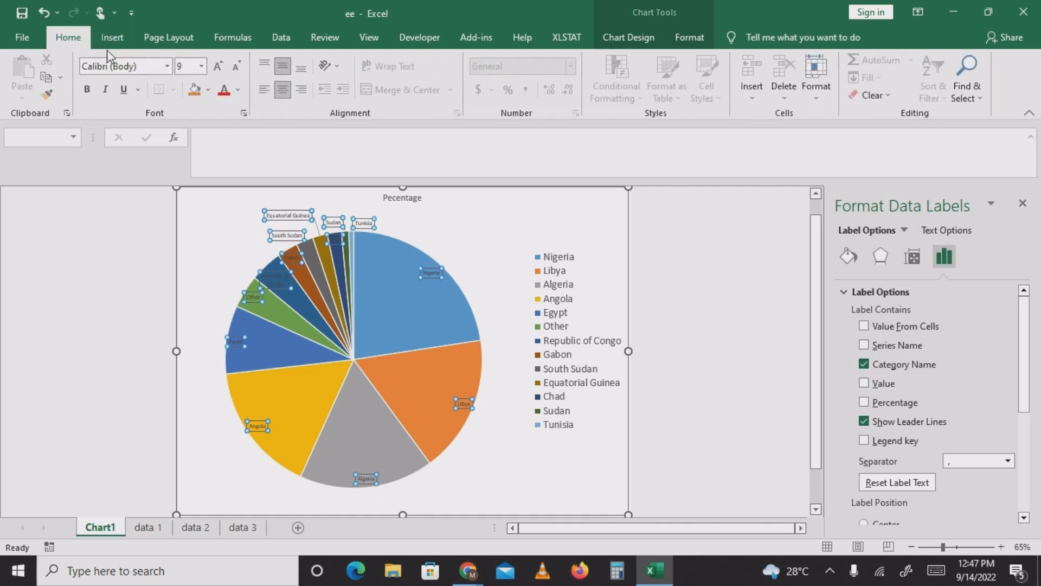
left_click(218, 68)
left_click(218, 67)
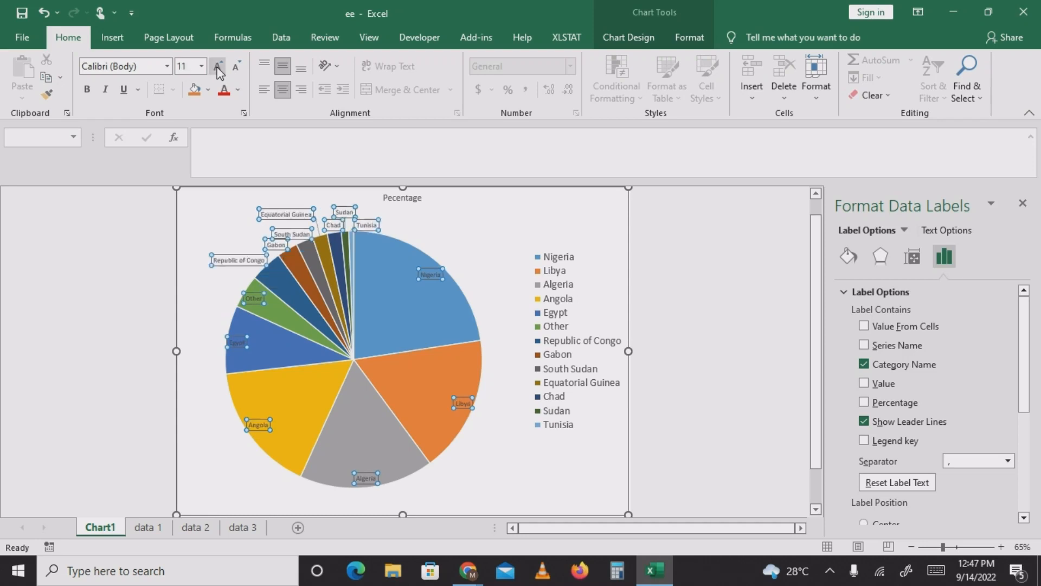
left_click(87, 89)
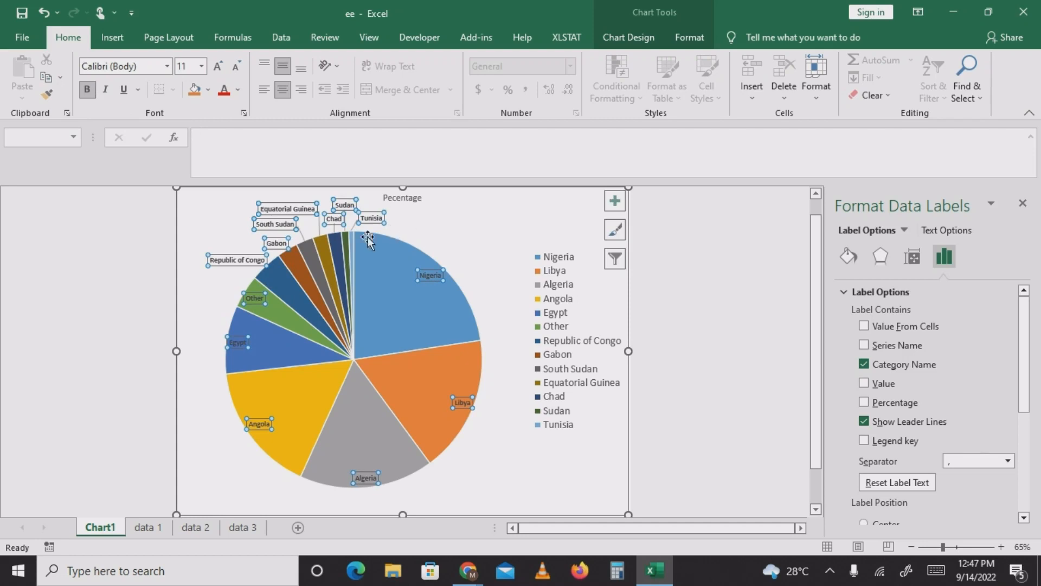
left_click(512, 238)
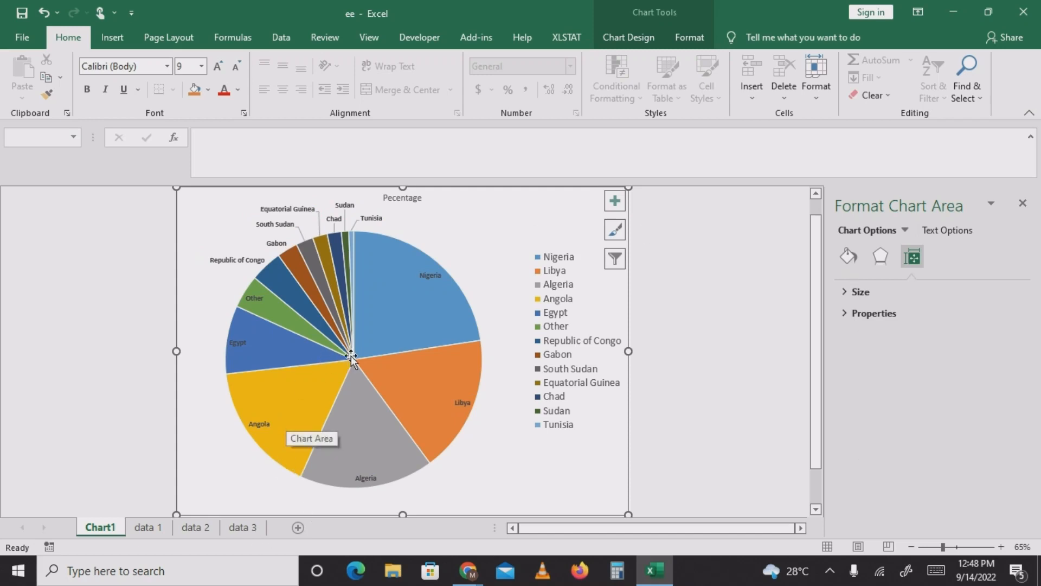
Change the pie's data labels to data callouts.
mouse_move(372, 426)
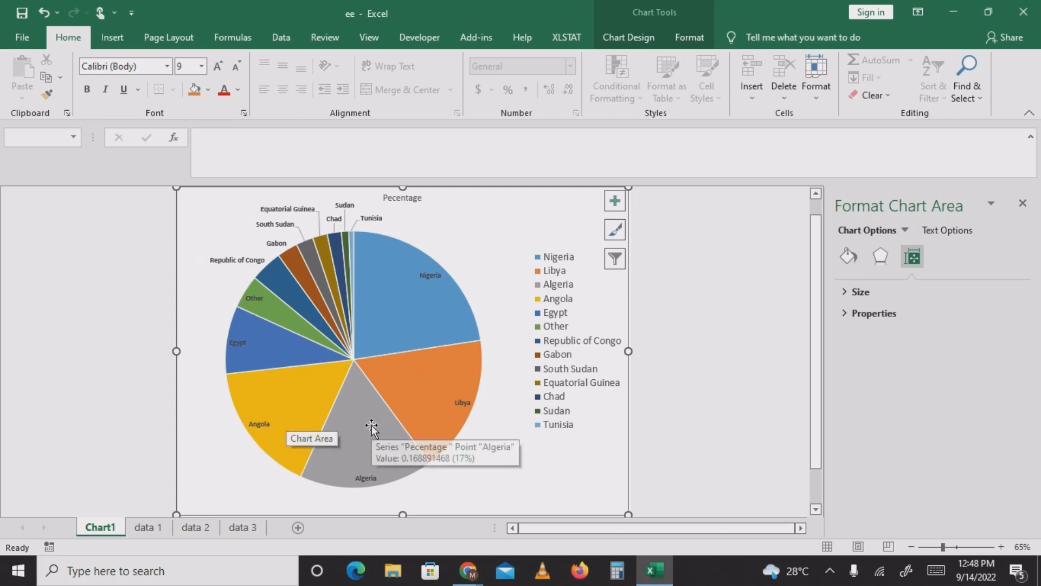
left_click(615, 201)
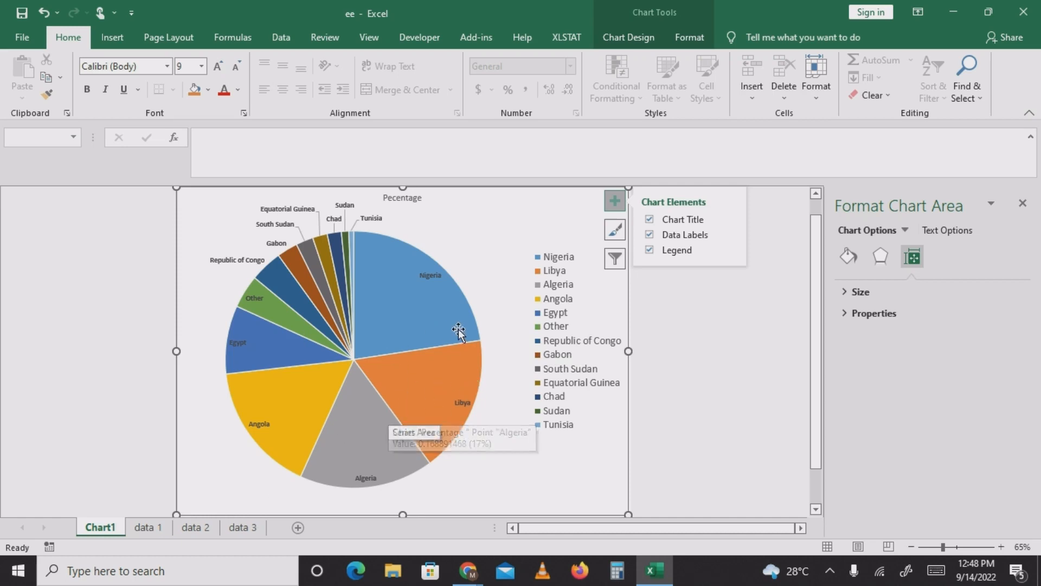
left_click(731, 236)
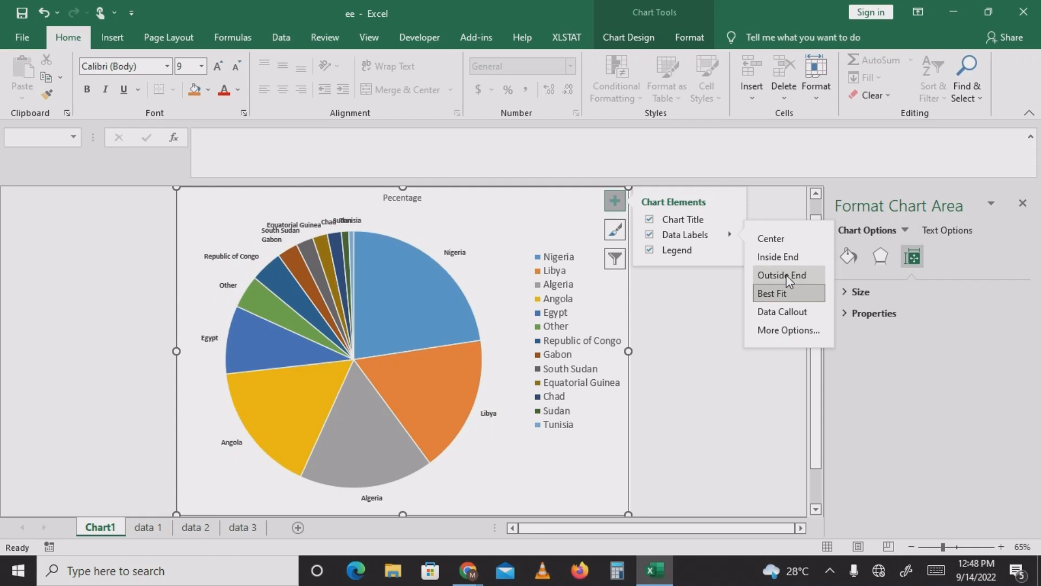
left_click(788, 315)
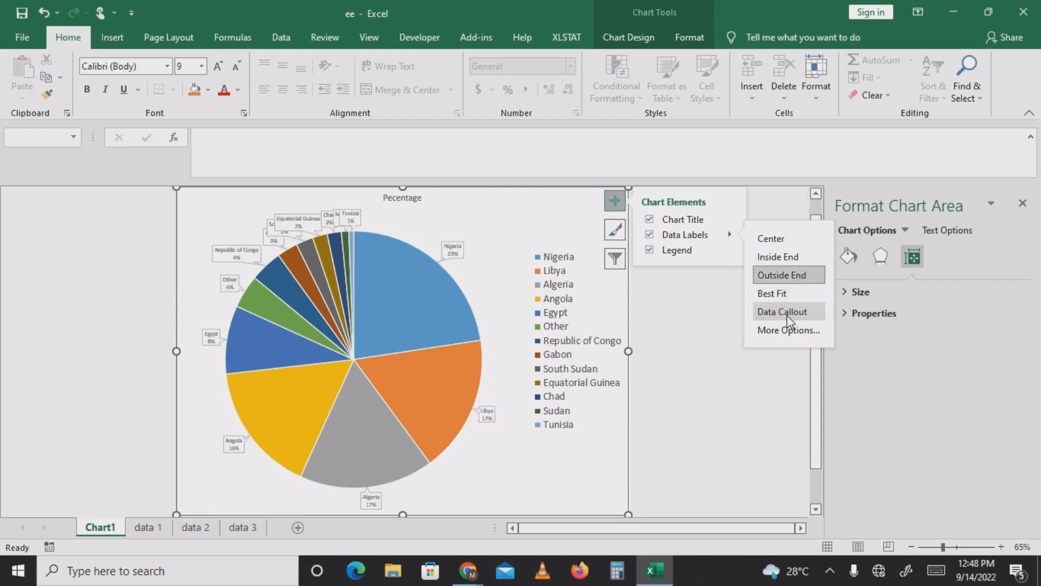
Enlarge all the text of the pie chart to font size 16.
left_click(217, 66)
left_click(217, 67)
left_click(217, 67)
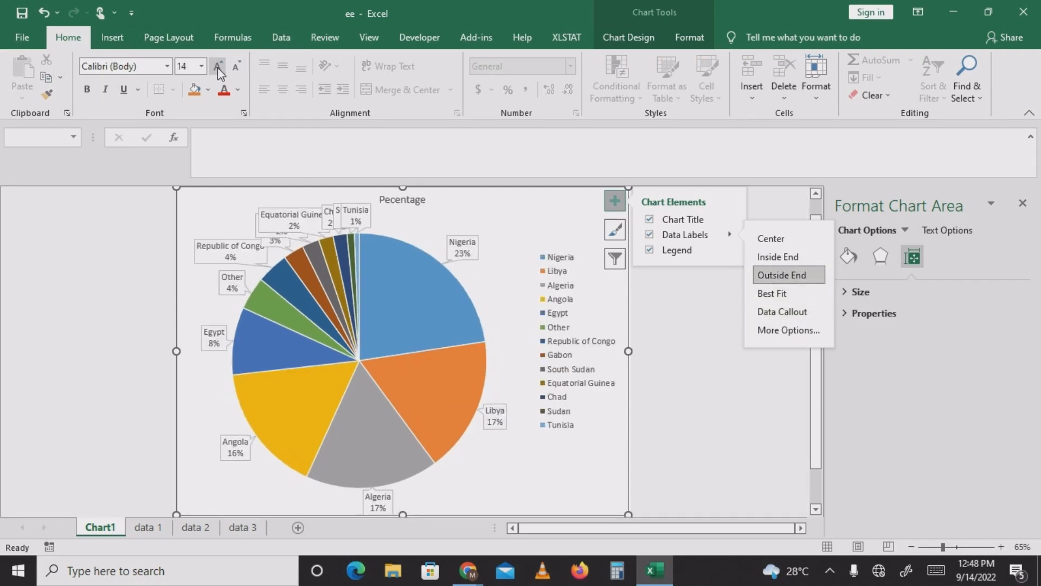
left_click(217, 68)
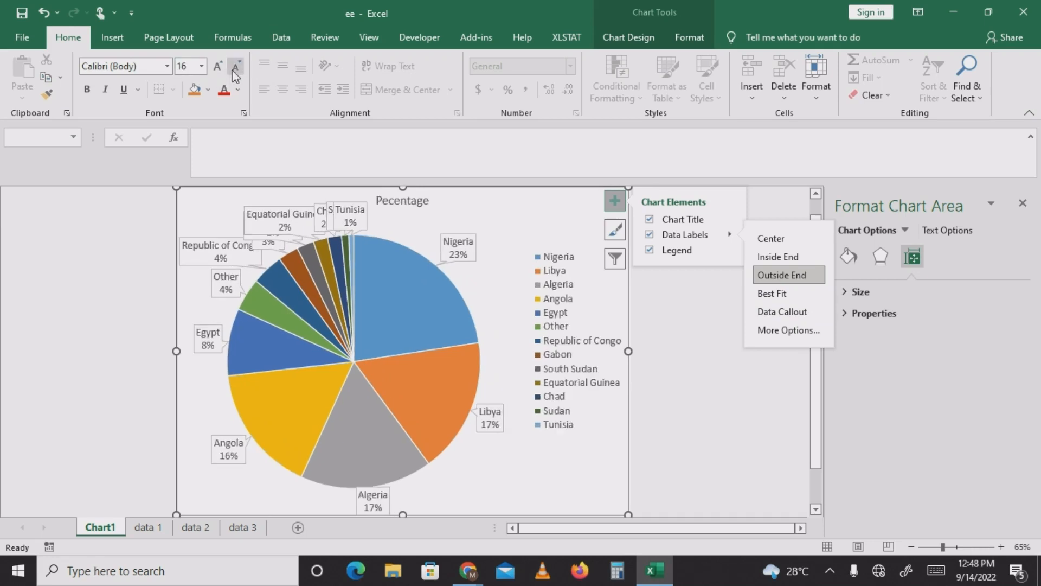
Reduce all the text of the pie chart to font size 10.5.
left_click(234, 68)
left_click(234, 68)
left_click(235, 68)
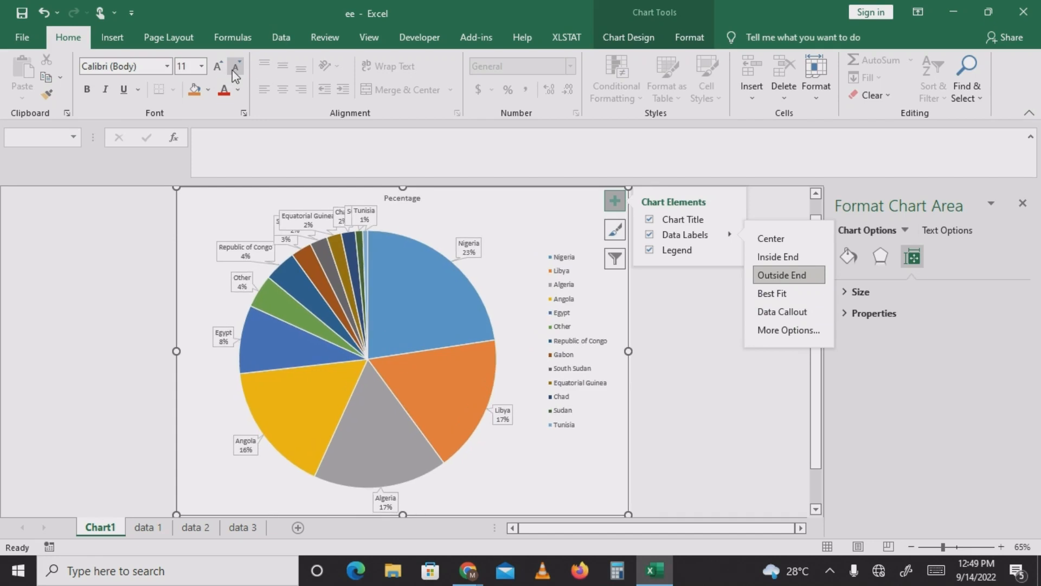
left_click(234, 69)
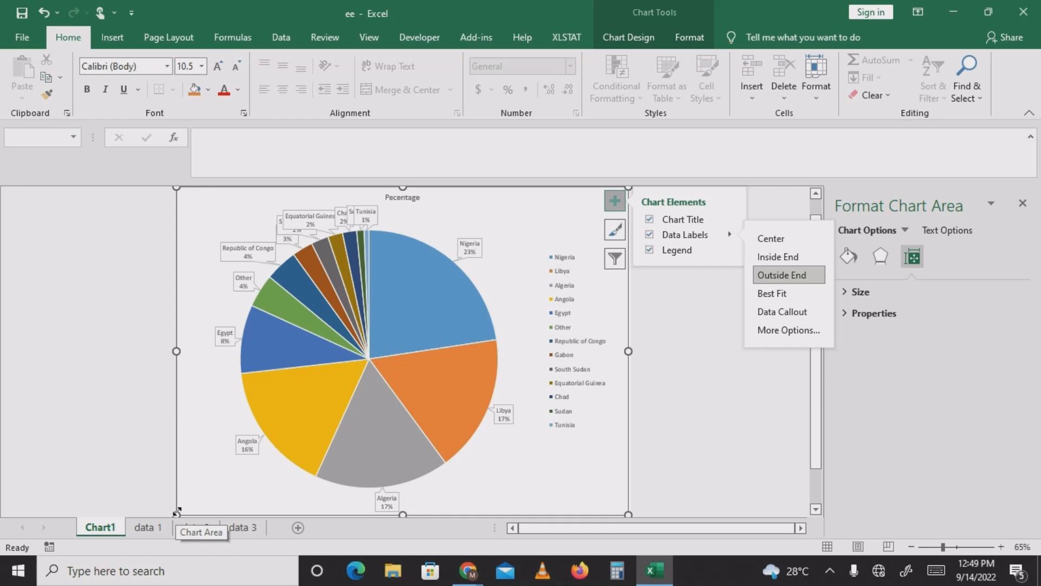
Switch to the data 2 sheet and select a cell in its rainfall table.
left_click(148, 527)
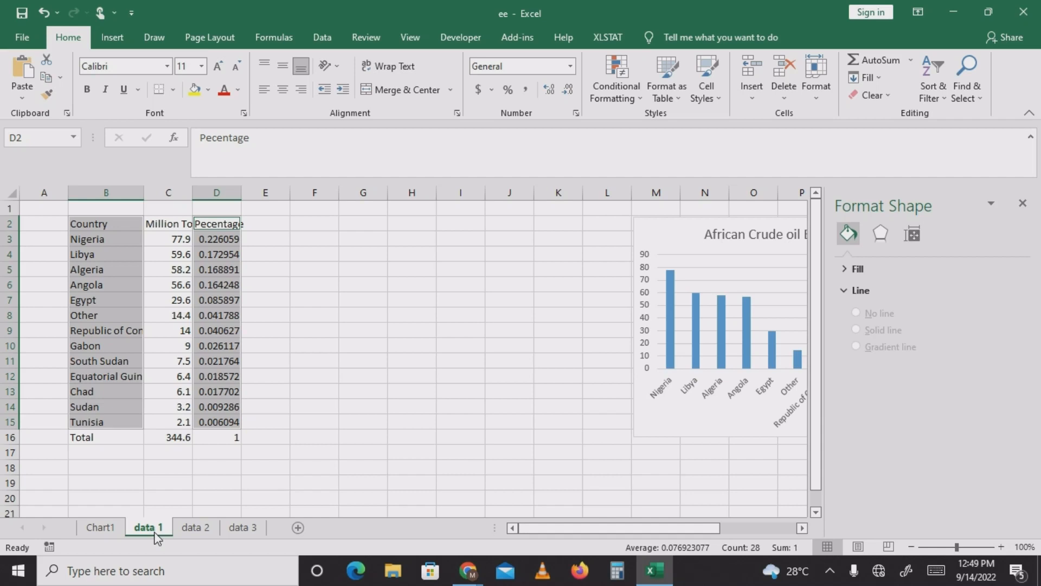
left_click(194, 528)
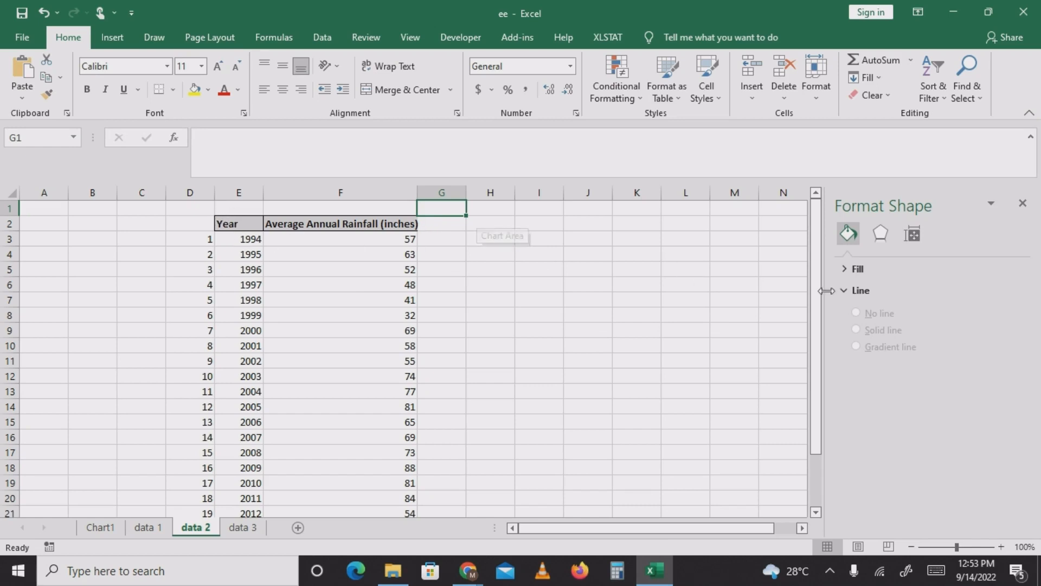
mouse_move(817, 294)
left_mouse_down()
mouse_move(822, 360)
mouse_move(819, 304)
left_mouse_up()
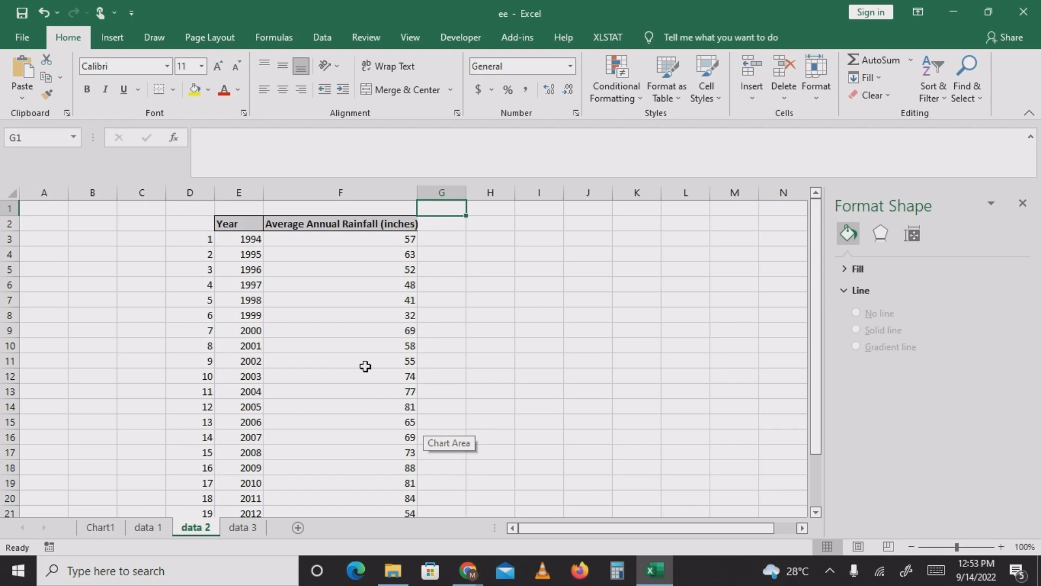
left_click(361, 330)
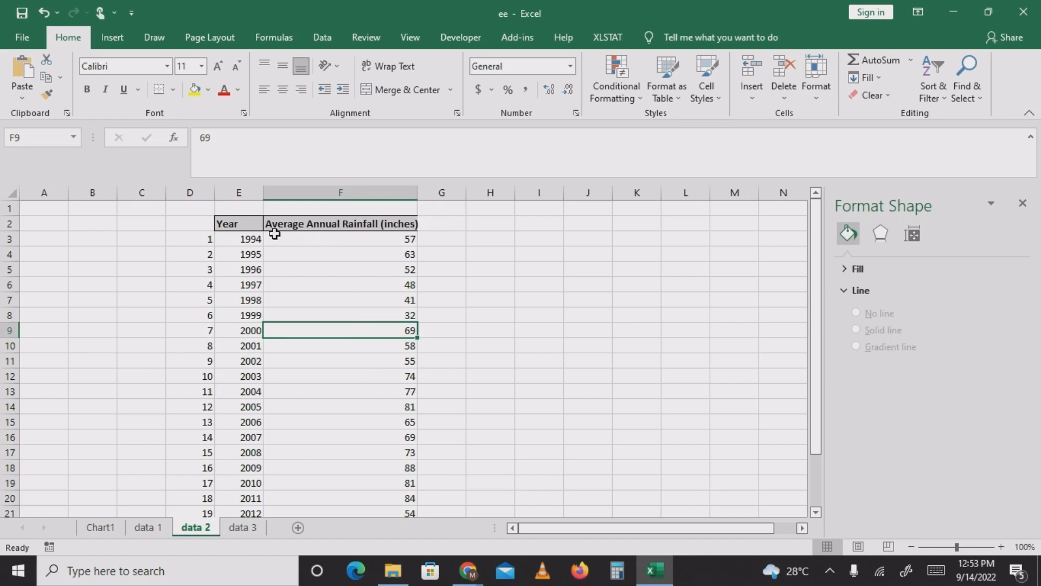
Insert the recommended Line chart for the Year and Average Annual Rainfall data in E2:F24 and place it beside the table.
left_click(233, 225)
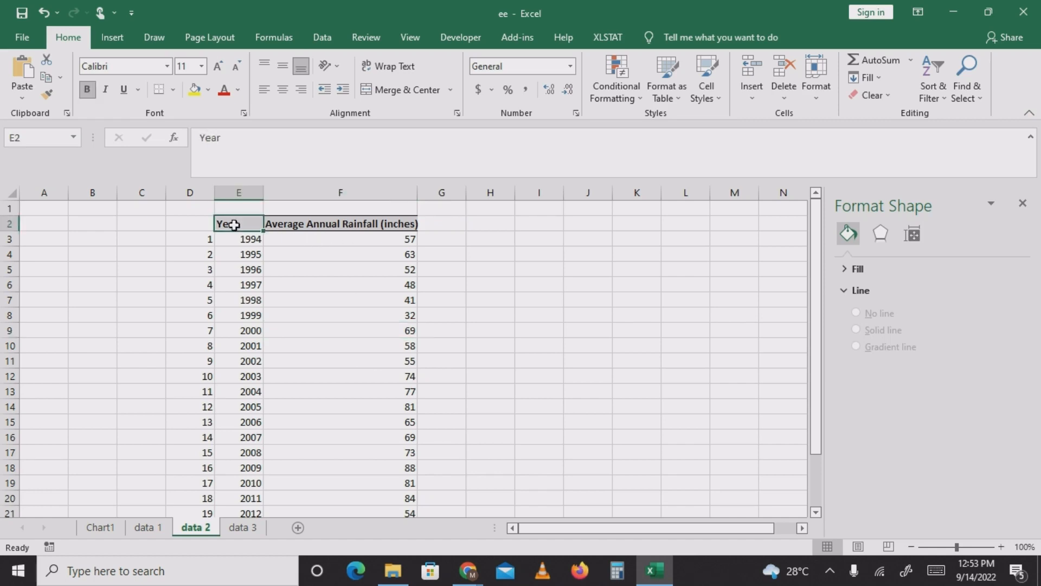
key("shift+Right")
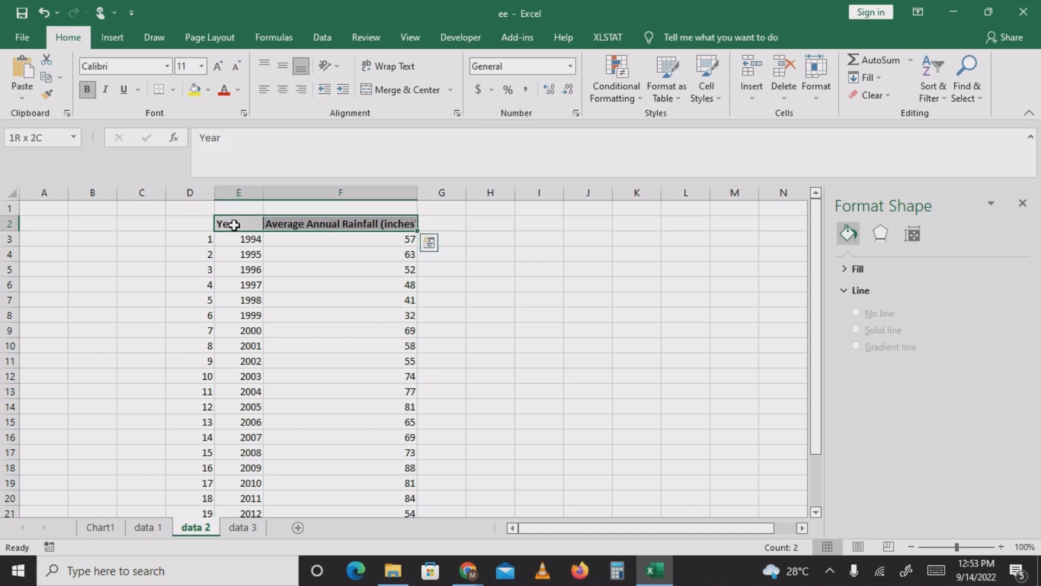
key("ctrl+shift+Down")
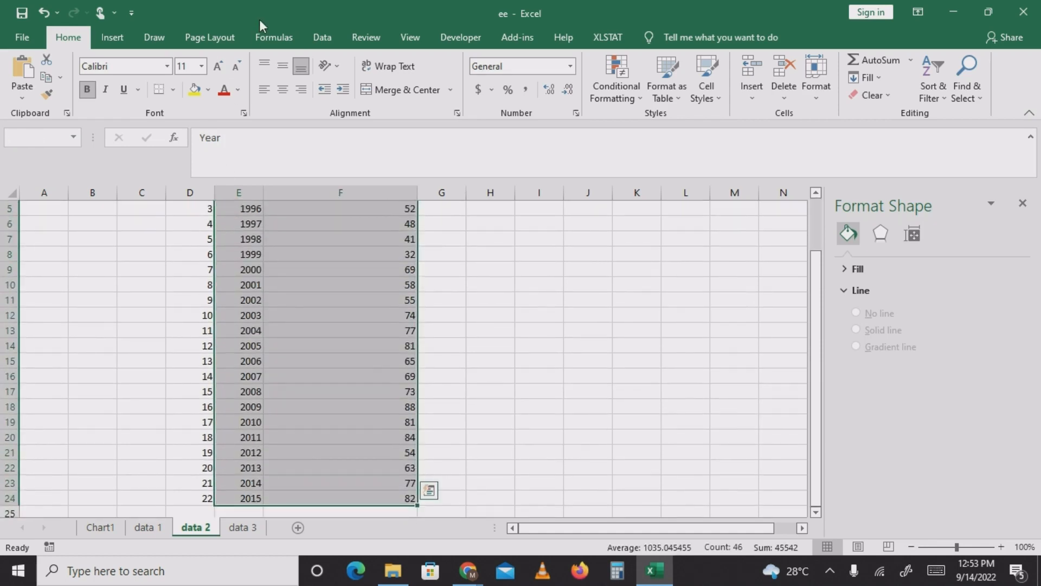
left_click(107, 41)
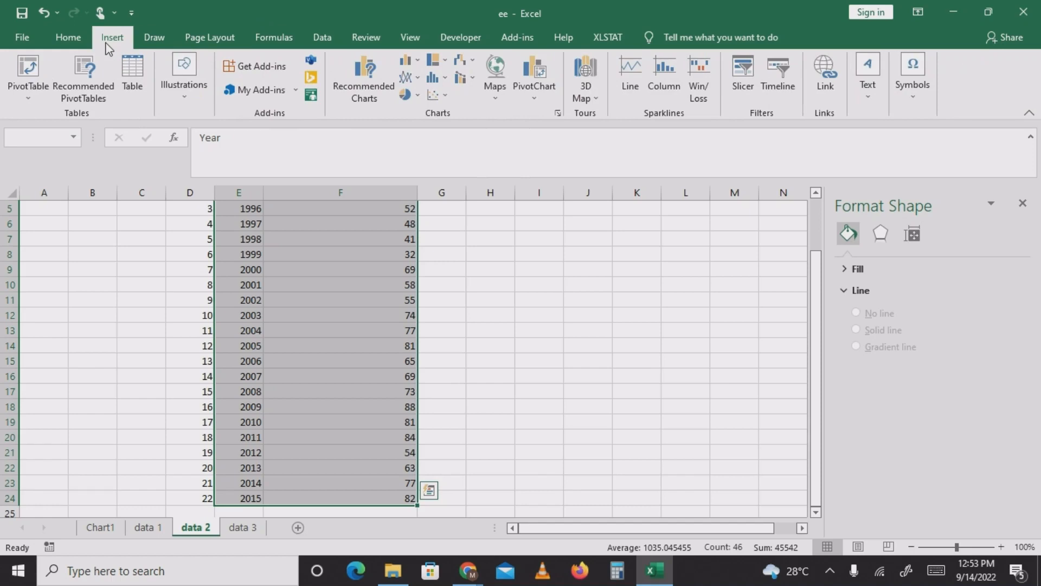
left_click(370, 66)
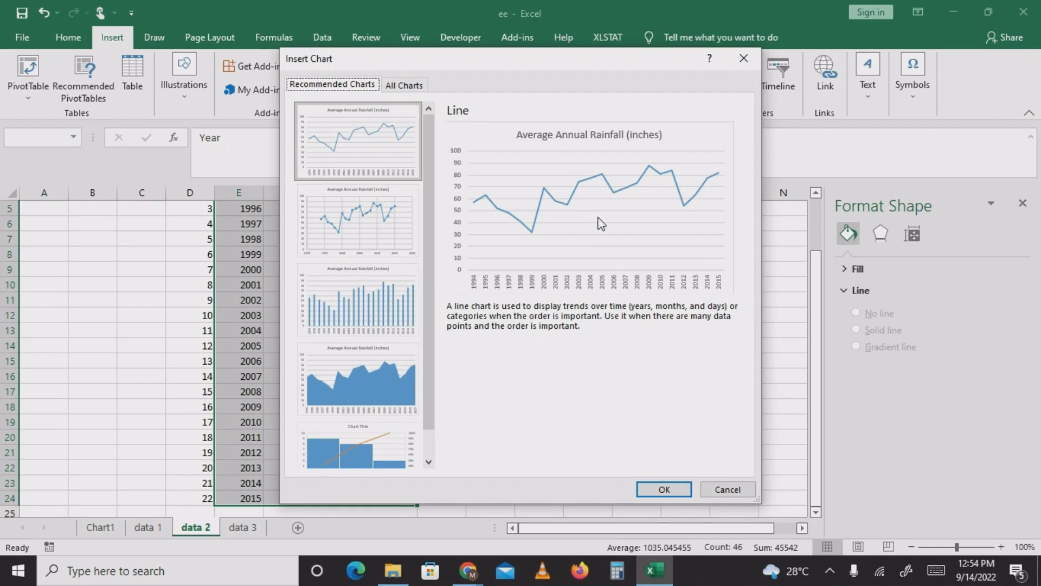
left_click(665, 491)
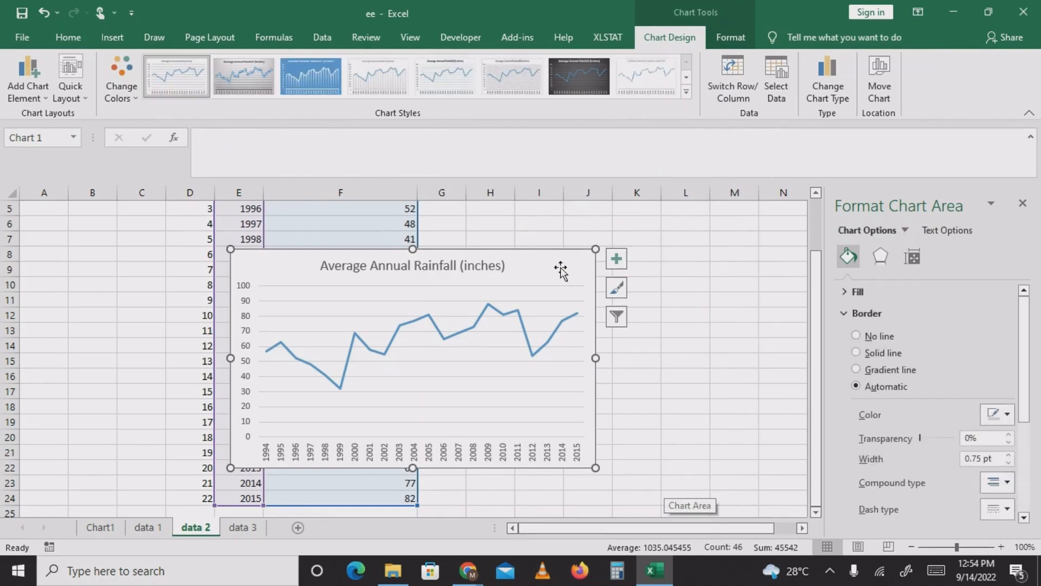
left_click_drag(564, 264, 764, 237)
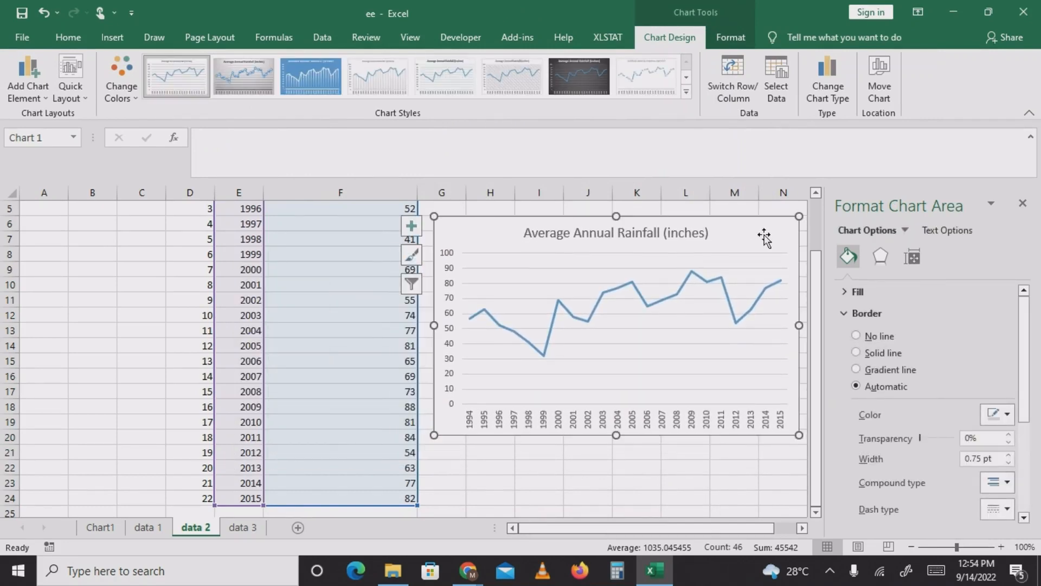
Delete the rainfall line chart's horizontal year axis and undo the deletion.
left_click(603, 423)
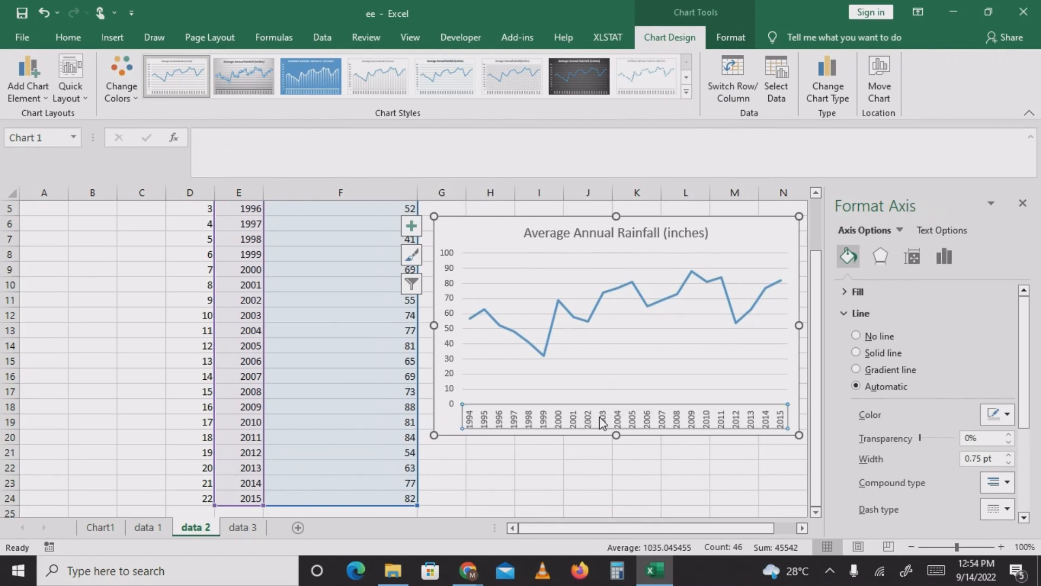
key("Delete")
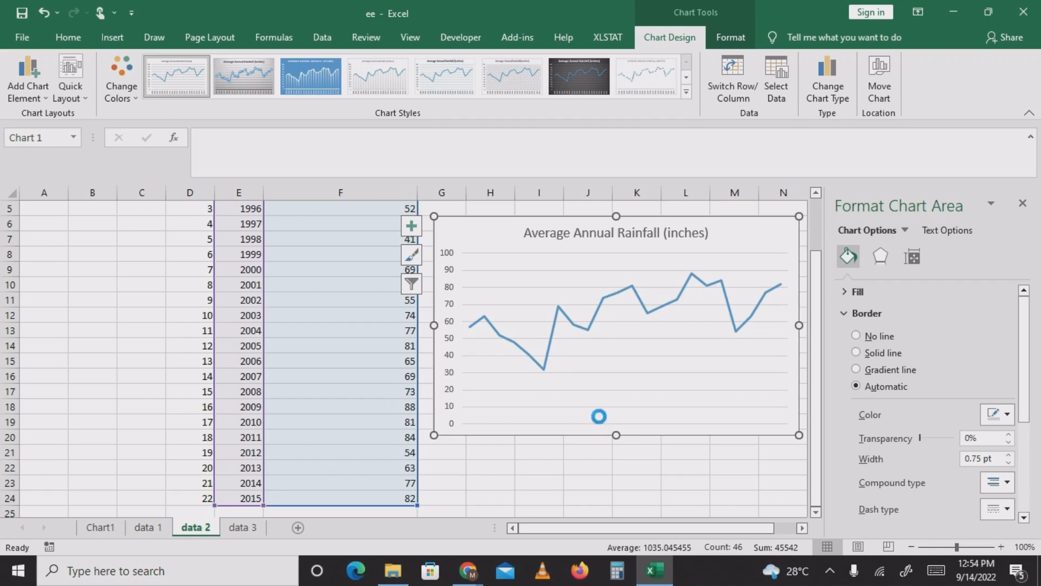
key("ctrl+z")
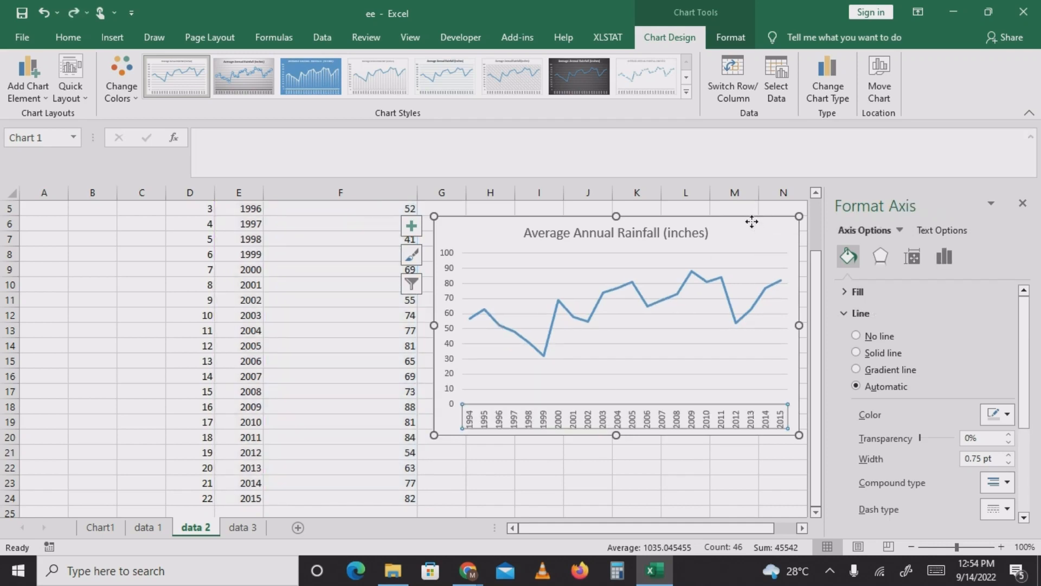
Move the rainfall chart over the data table and set its year axis interval between tick marks to 10.
left_click_drag(752, 222, 556, 227)
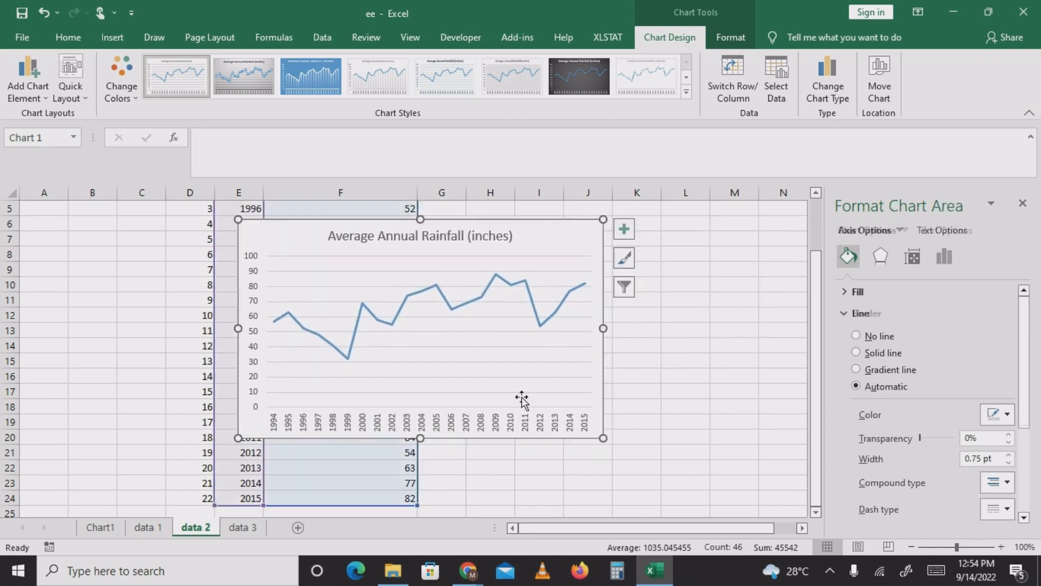
left_click(487, 429)
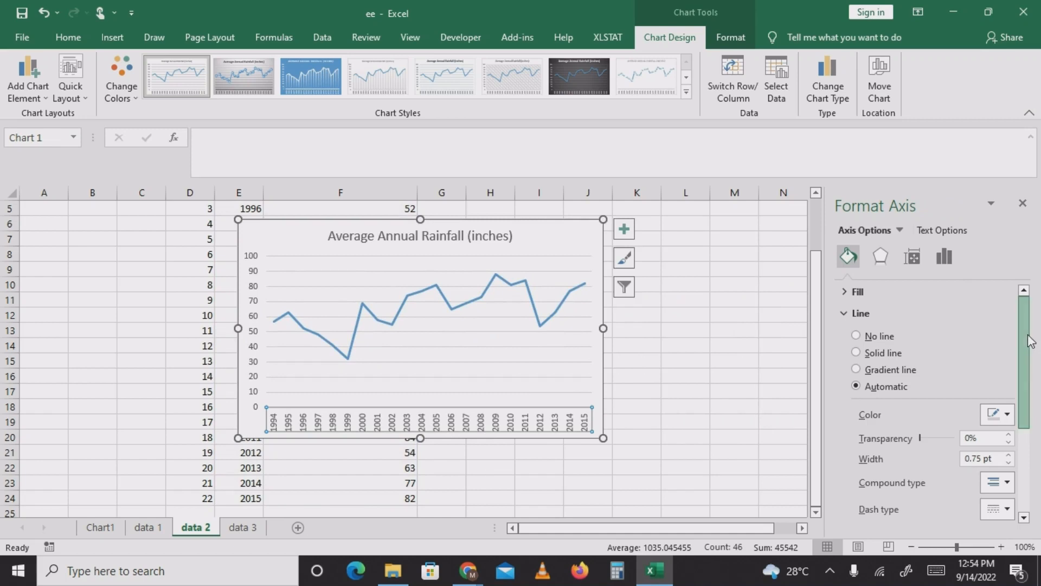
mouse_move(1032, 343)
left_mouse_down()
mouse_move(1034, 442)
mouse_move(1024, 328)
left_mouse_up()
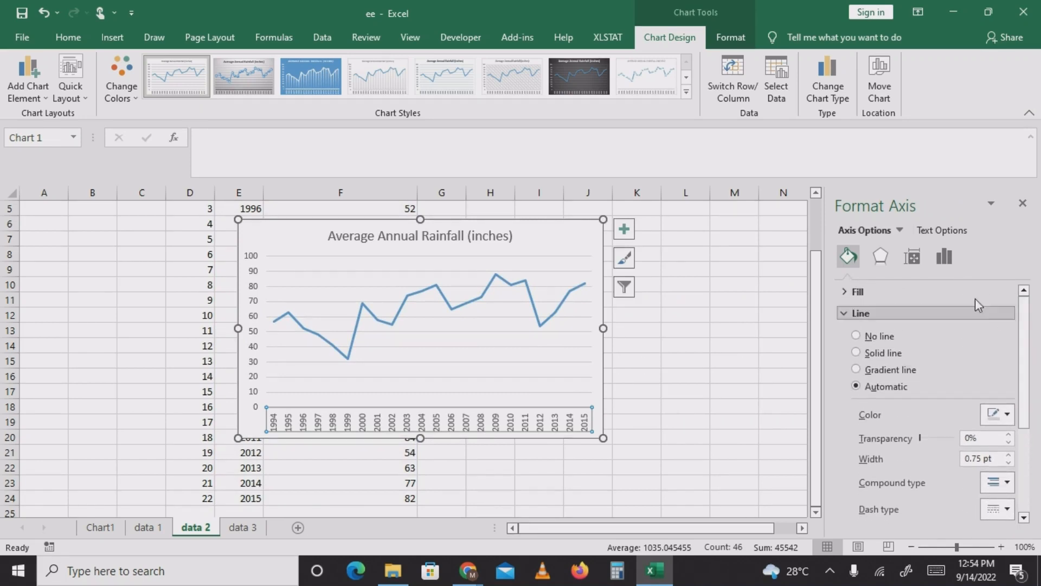
left_click(947, 258)
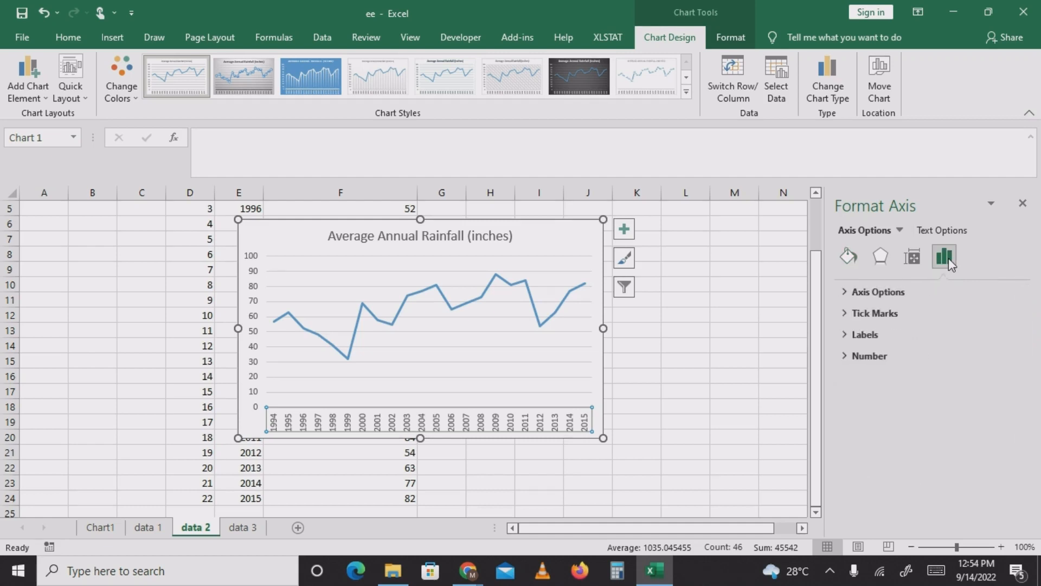
left_click(879, 356)
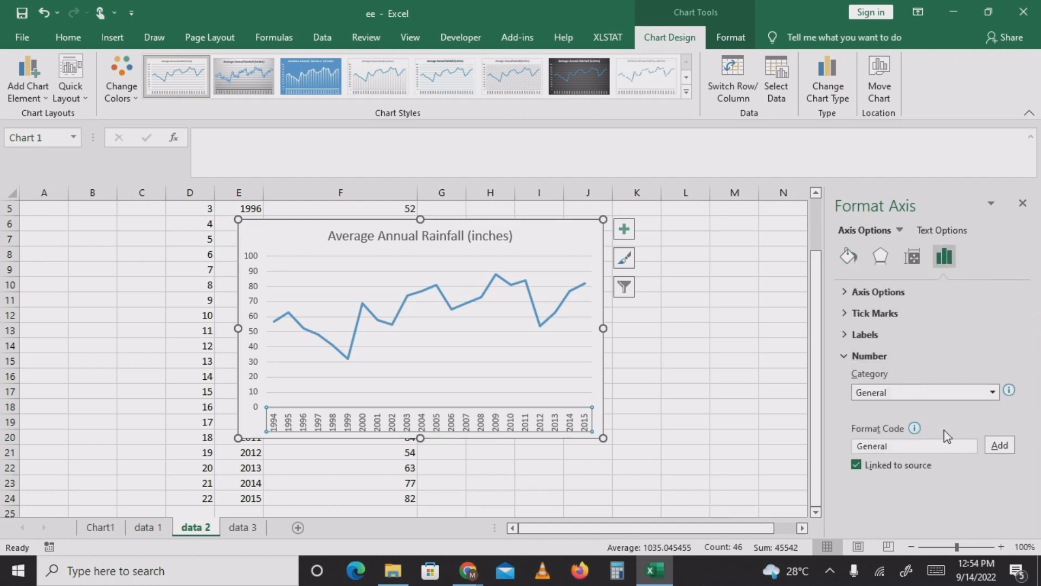
left_click(865, 336)
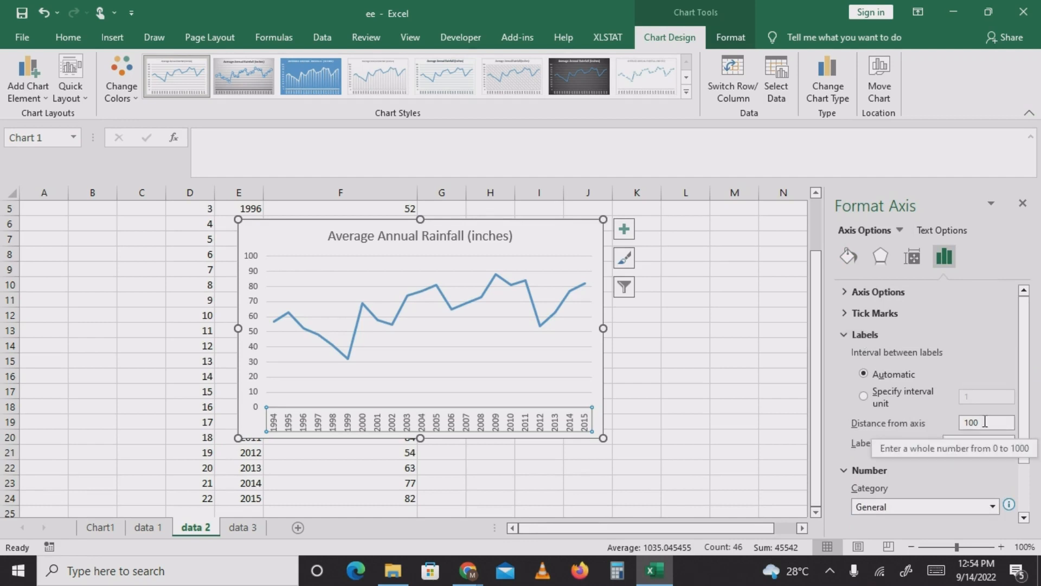
left_click(889, 314)
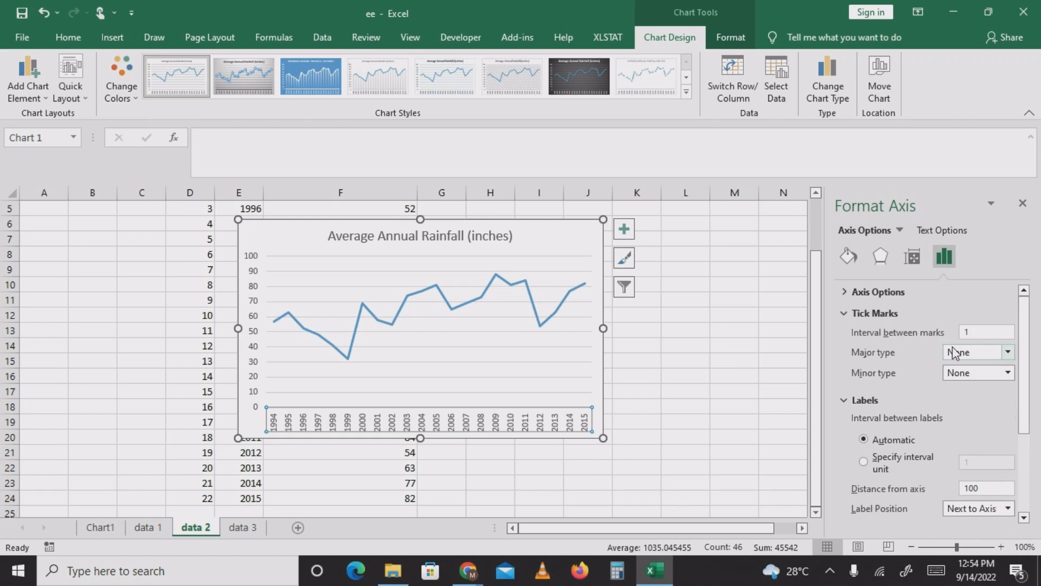
left_click(975, 332)
key("BackSpace")
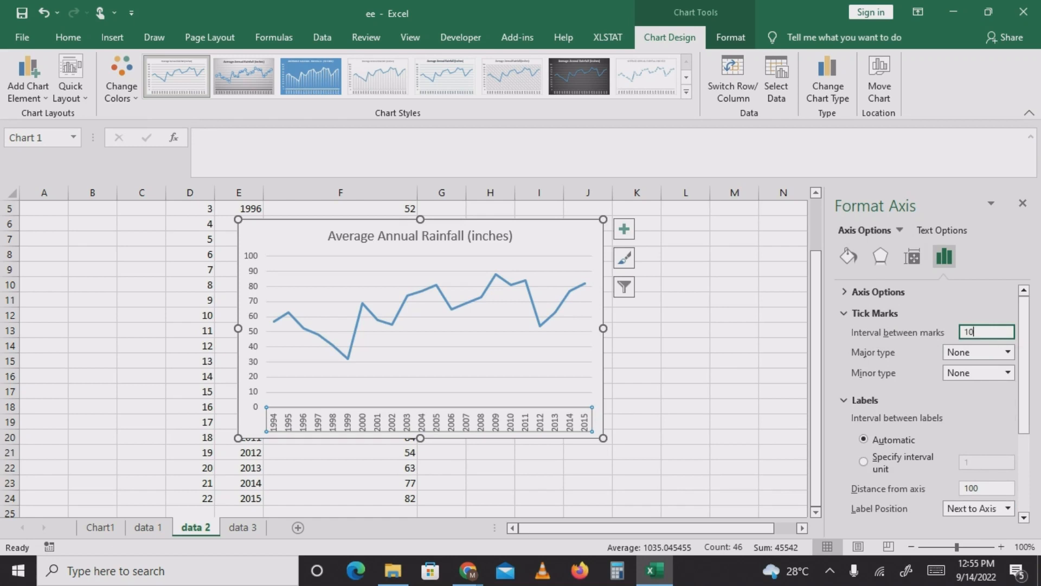
Examine the year axis's axis options and its major and minor tick mark types.
left_click(1006, 352)
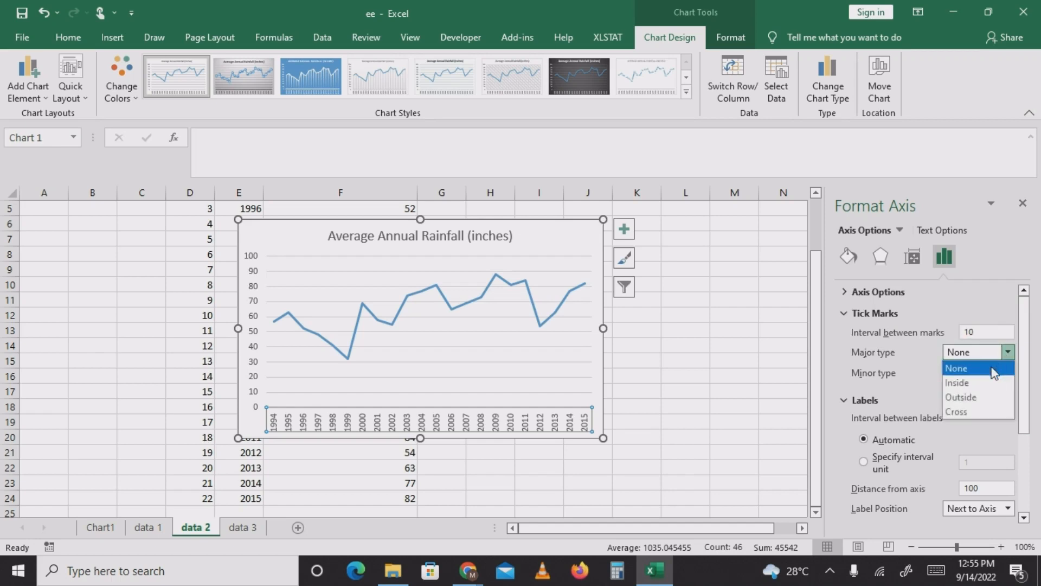
left_click(649, 426)
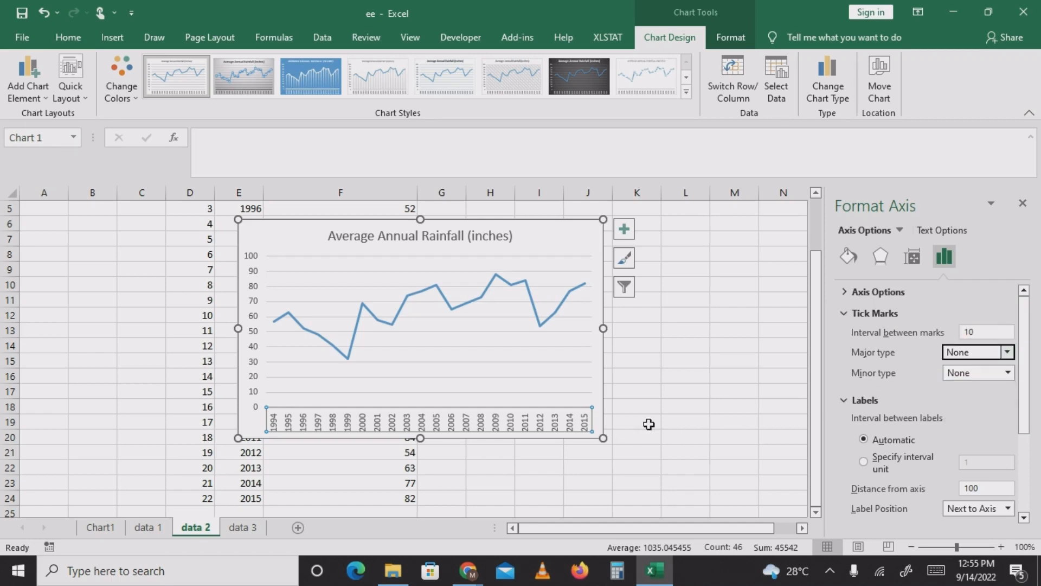
mouse_move(1026, 382)
left_mouse_down()
mouse_move(1035, 456)
mouse_move(1024, 368)
left_mouse_up()
left_click(1008, 353)
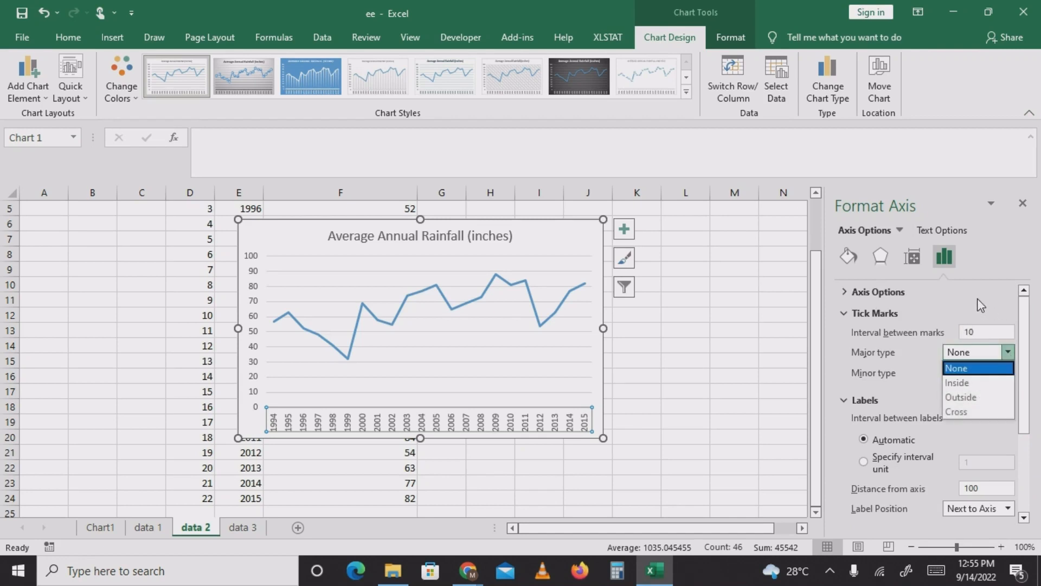
left_click(887, 292)
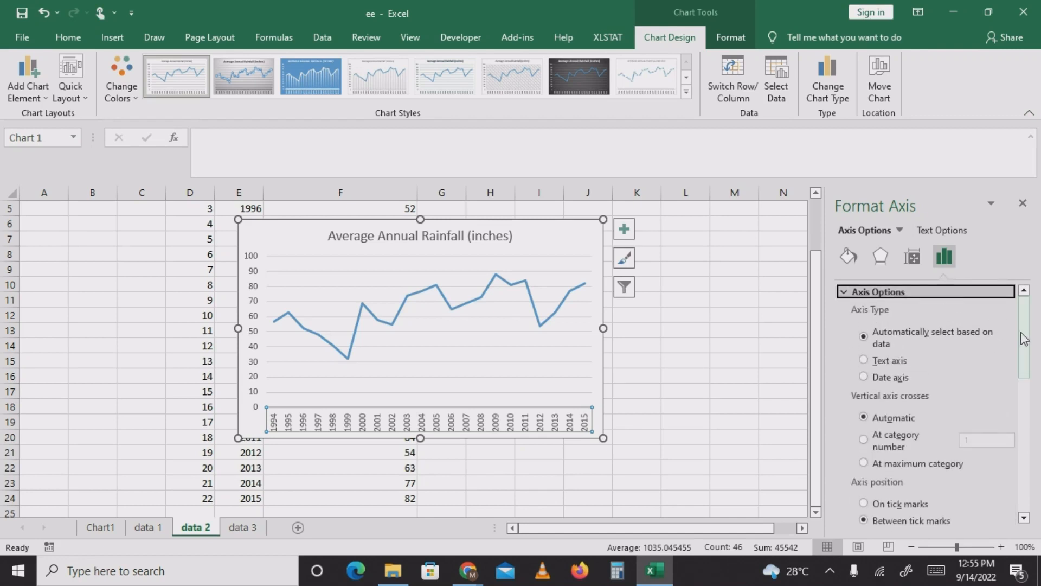
left_click_drag(1025, 338, 1025, 400)
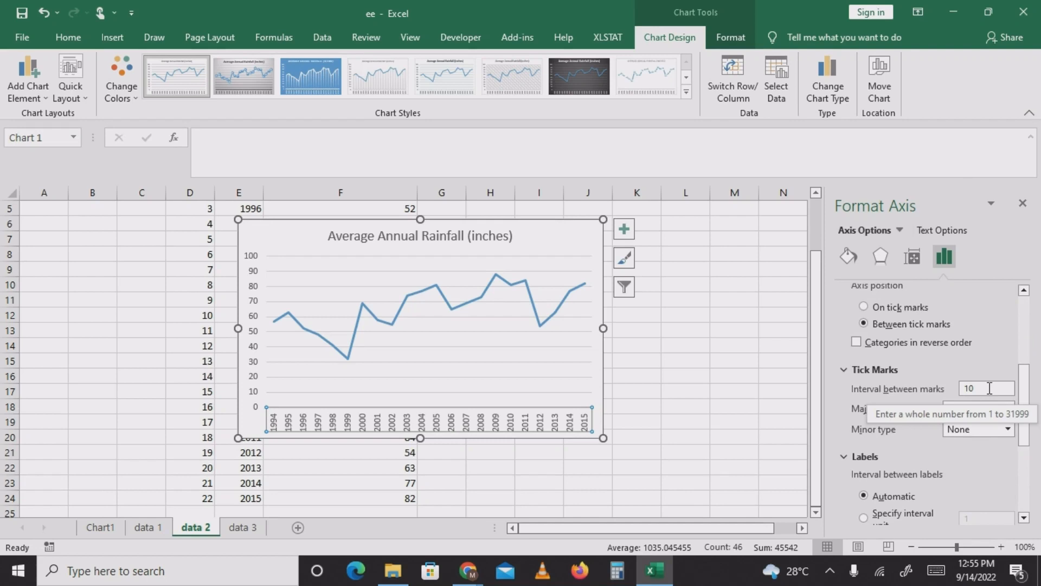
left_click(990, 388)
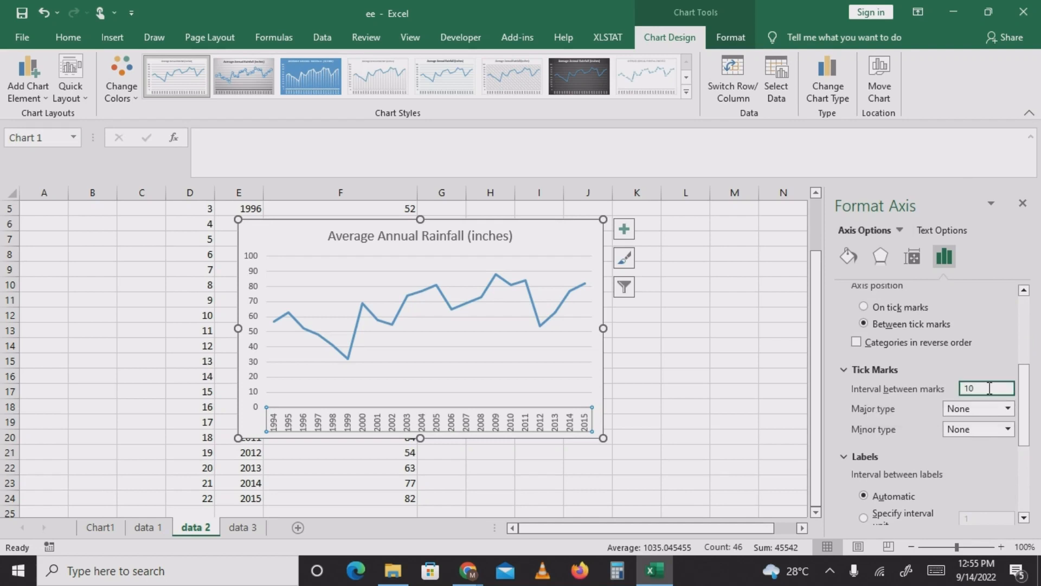
left_click(1009, 409)
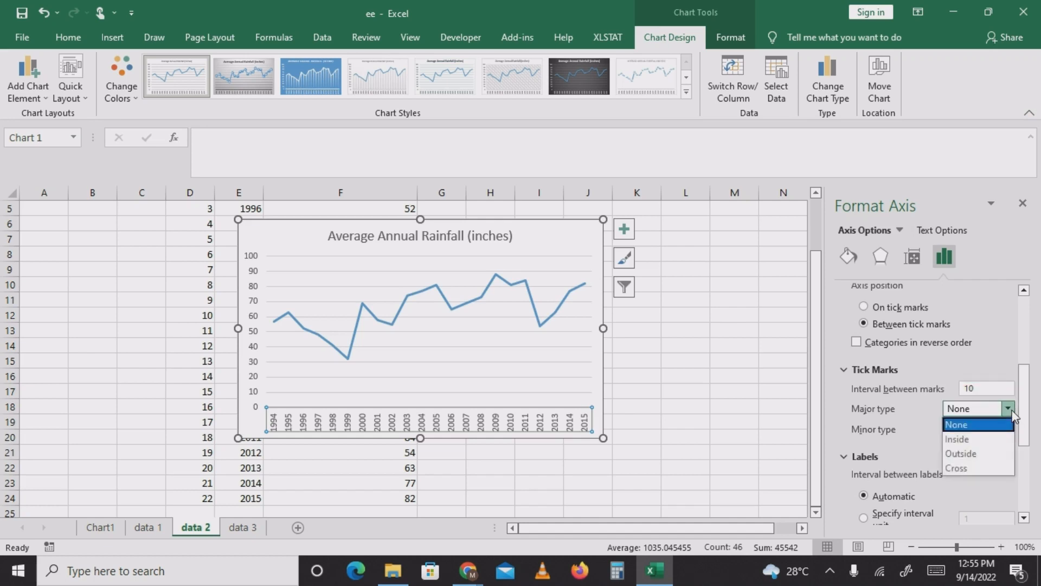
left_click(995, 429)
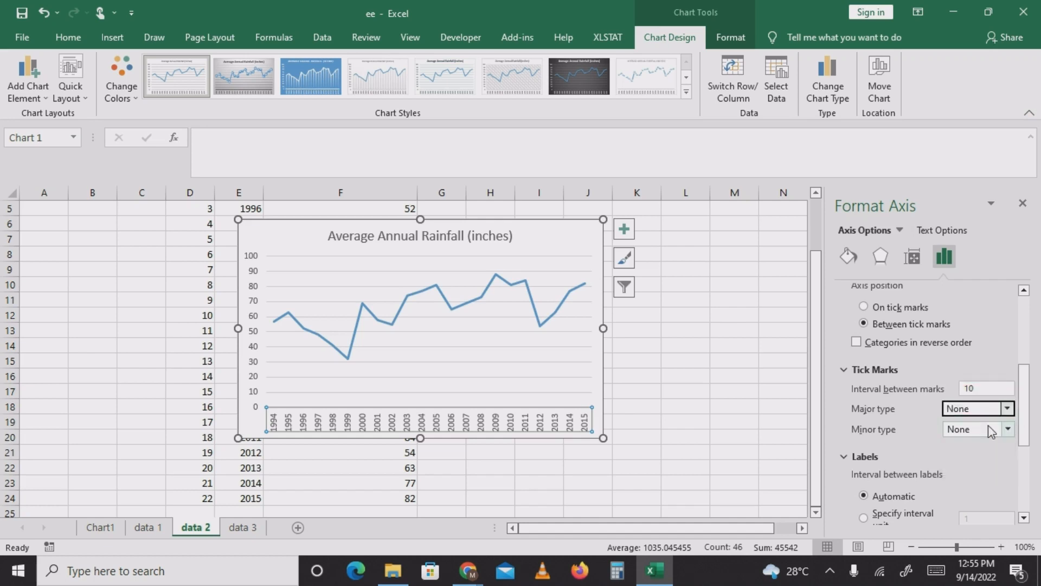
left_click(1009, 429)
left_click(991, 444)
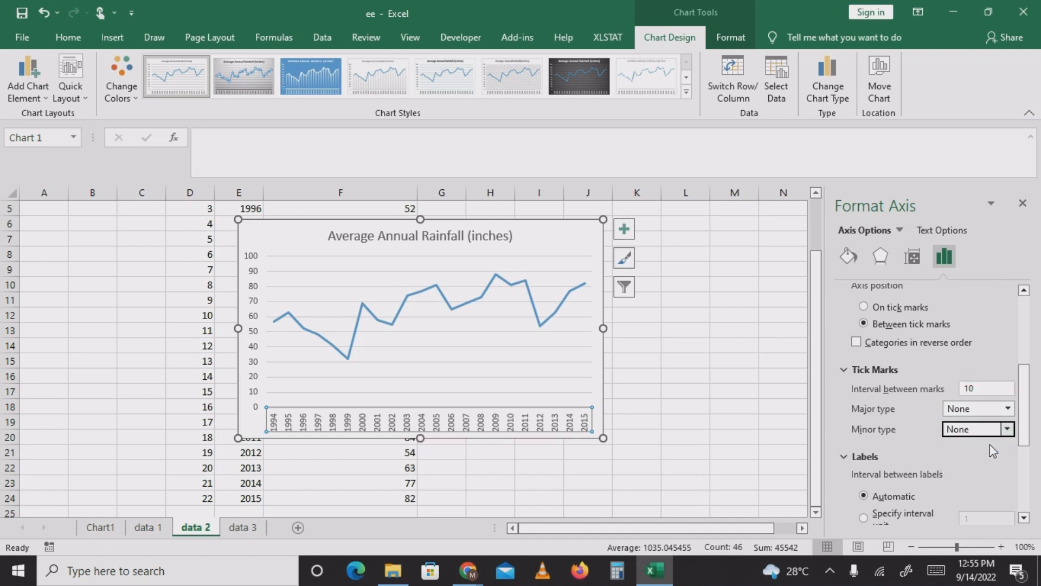
left_click_drag(1023, 439, 1008, 308)
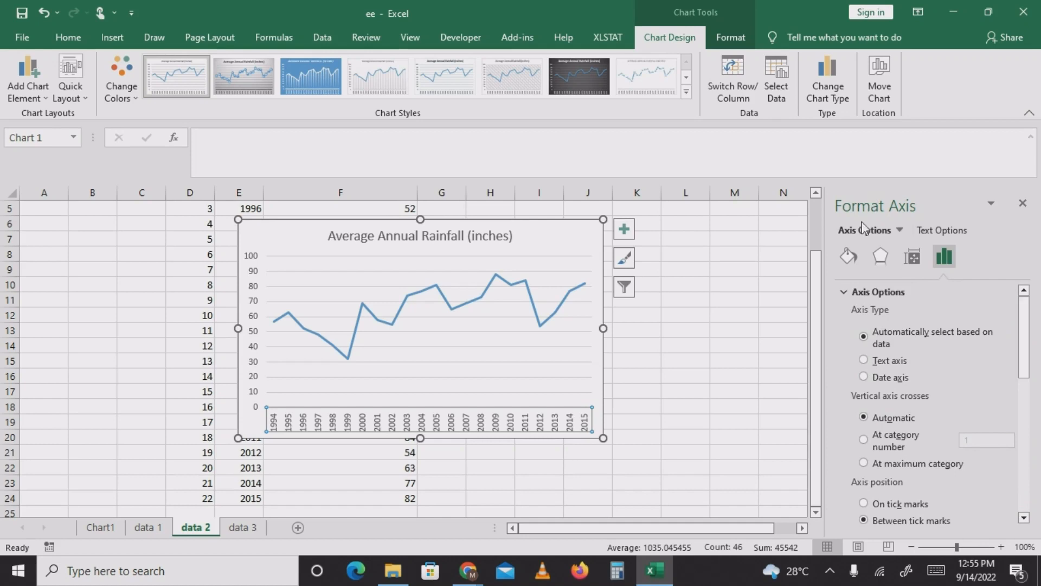
Examine the year axis's text direction, effects and line settings, and return to its tick mark and axis type options.
left_click(911, 260)
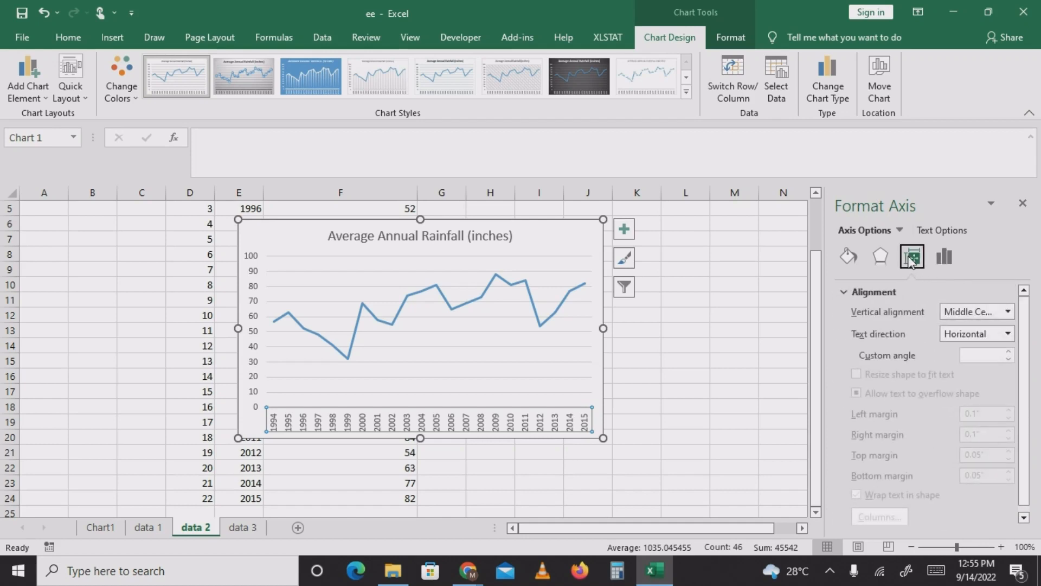
left_click(1008, 333)
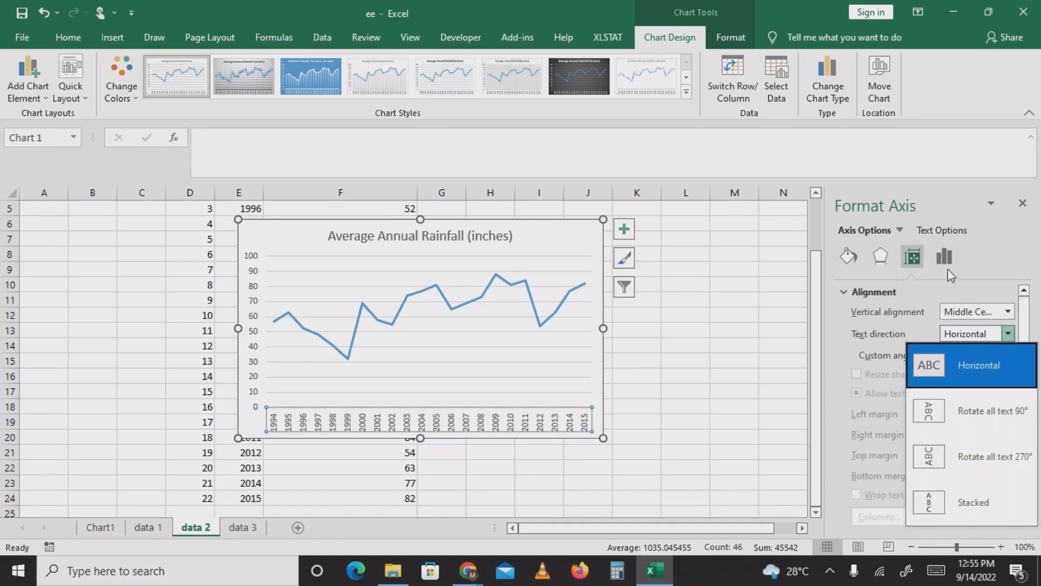
left_click(880, 265)
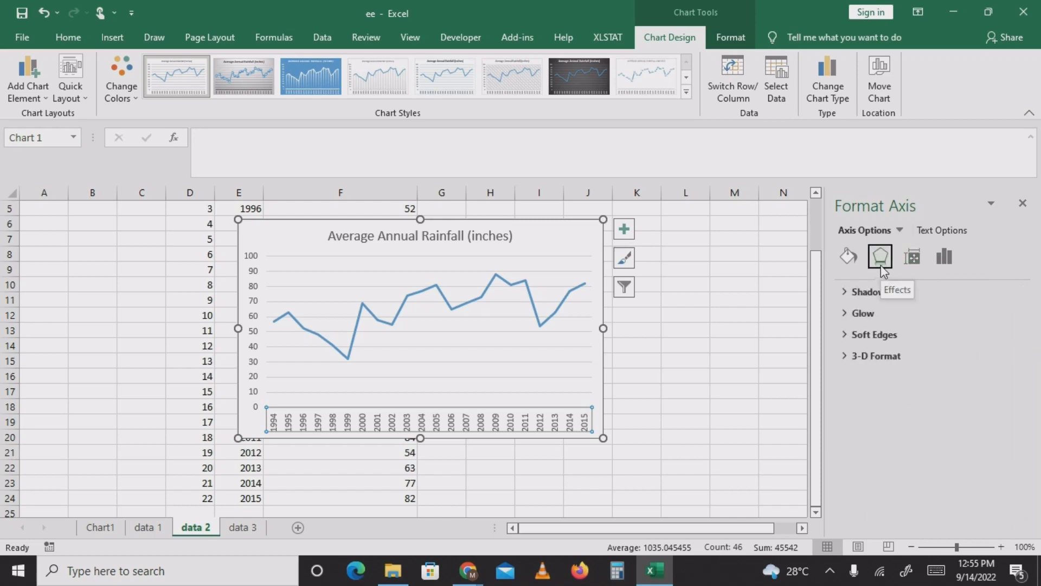
left_click(842, 259)
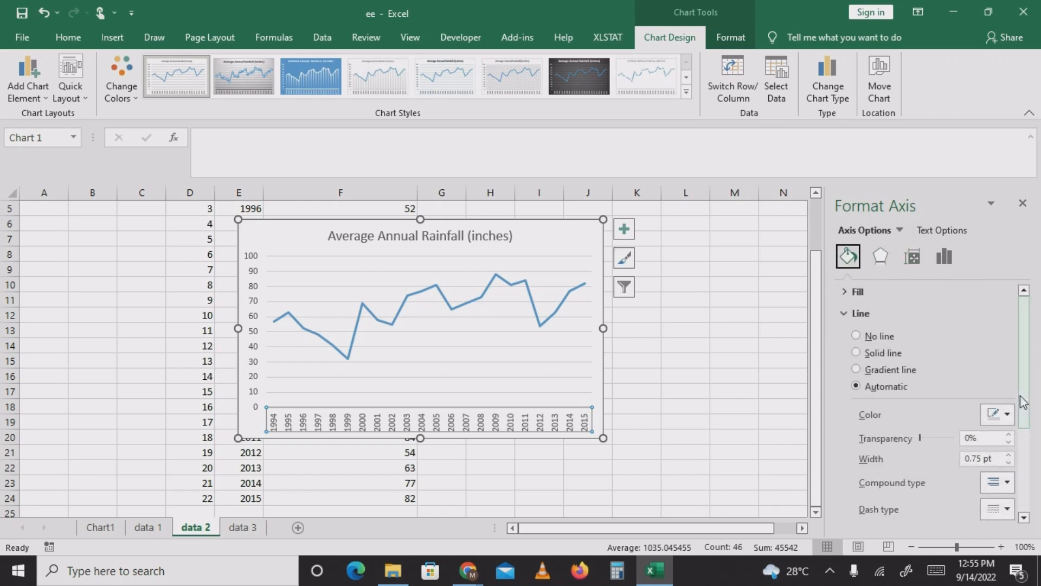
left_click_drag(1025, 398, 1025, 482)
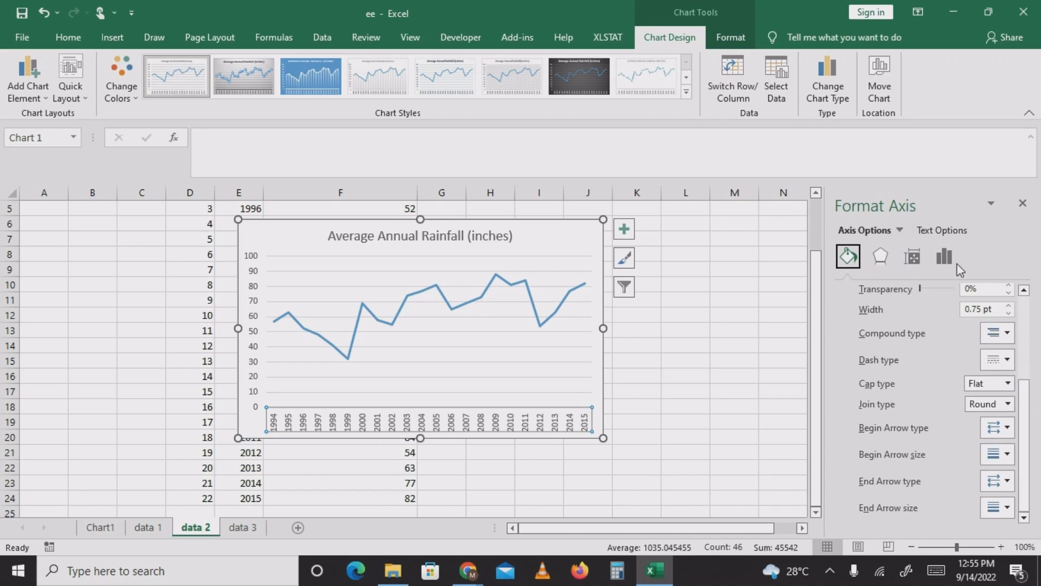
left_click(943, 257)
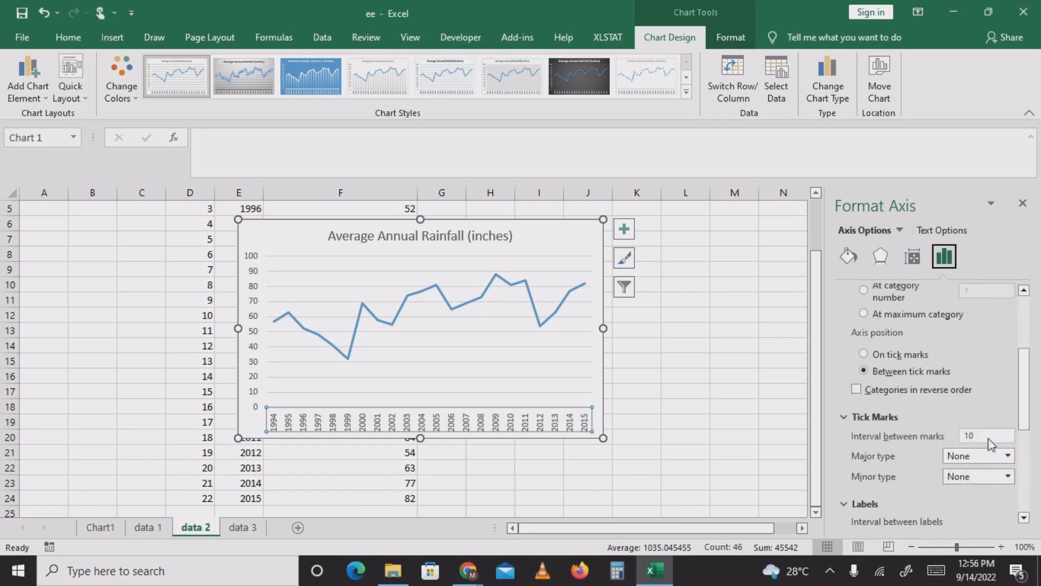
left_click(985, 437)
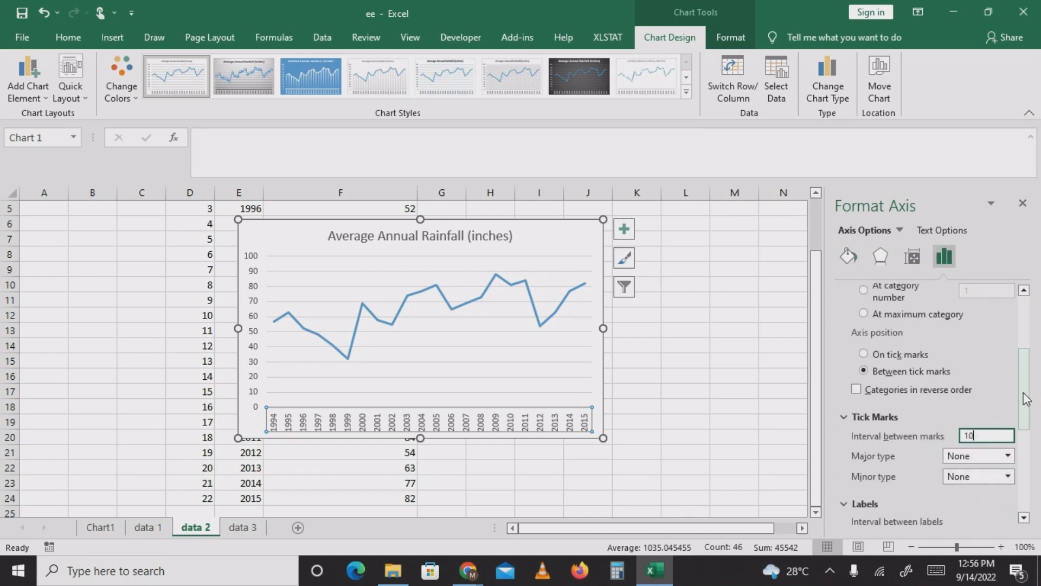
left_click_drag(1024, 395, 1025, 345)
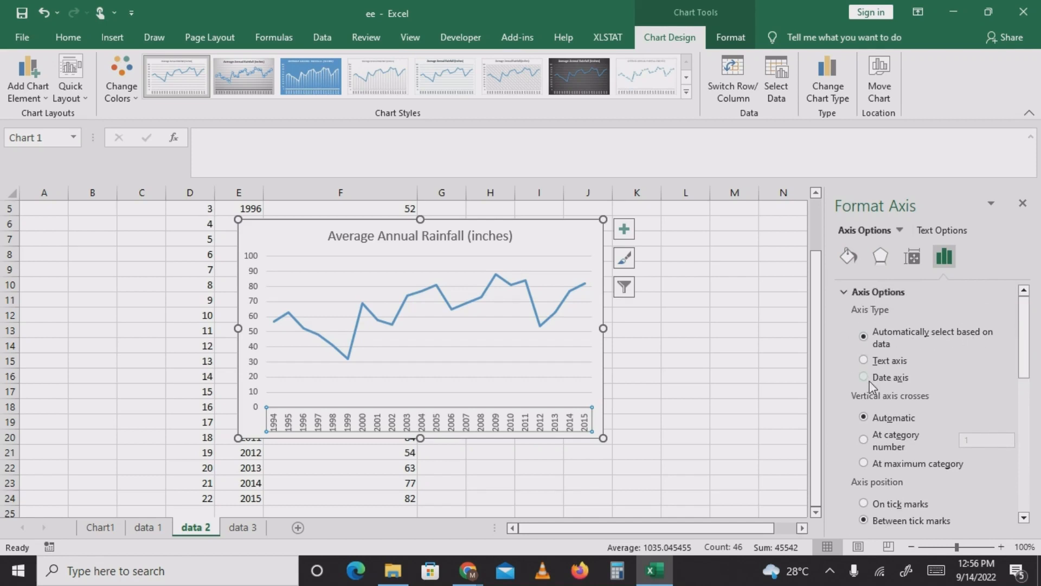
Try the vertical axis crossing at maximum category and at category number 100, and return it to Automatic.
left_click(864, 464)
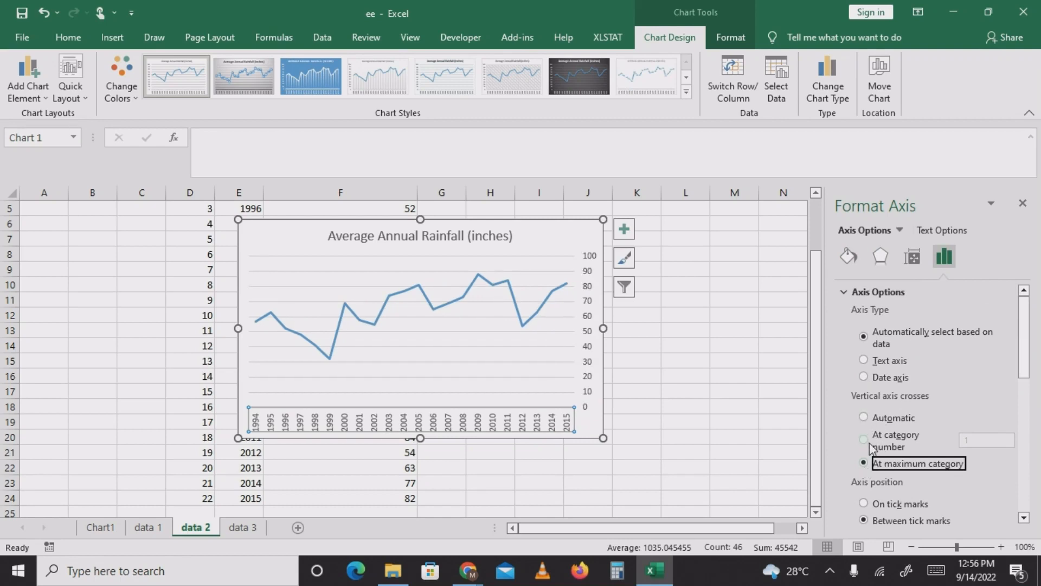
left_click(865, 440)
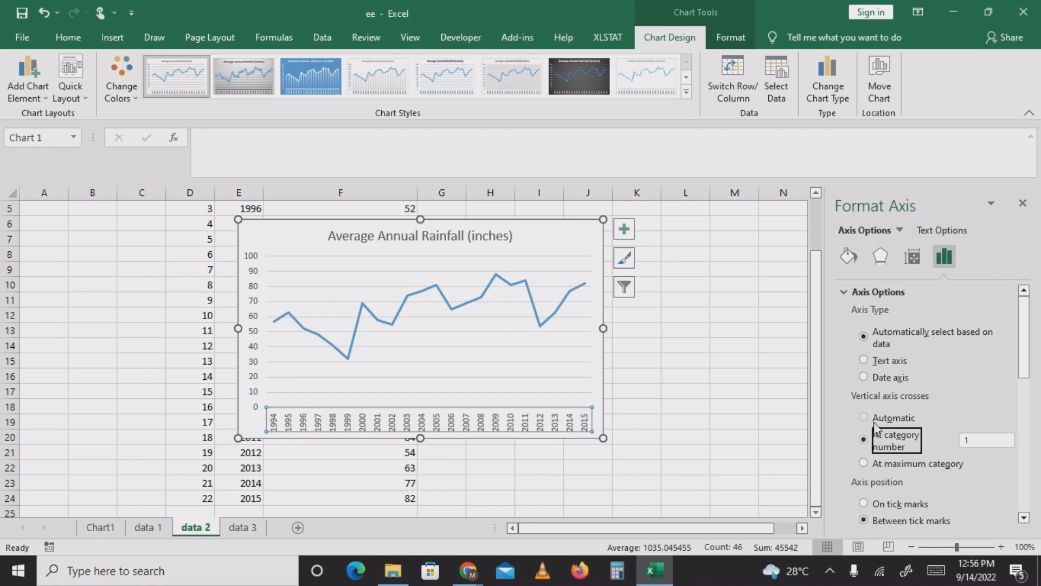
left_click(973, 440)
type("00")
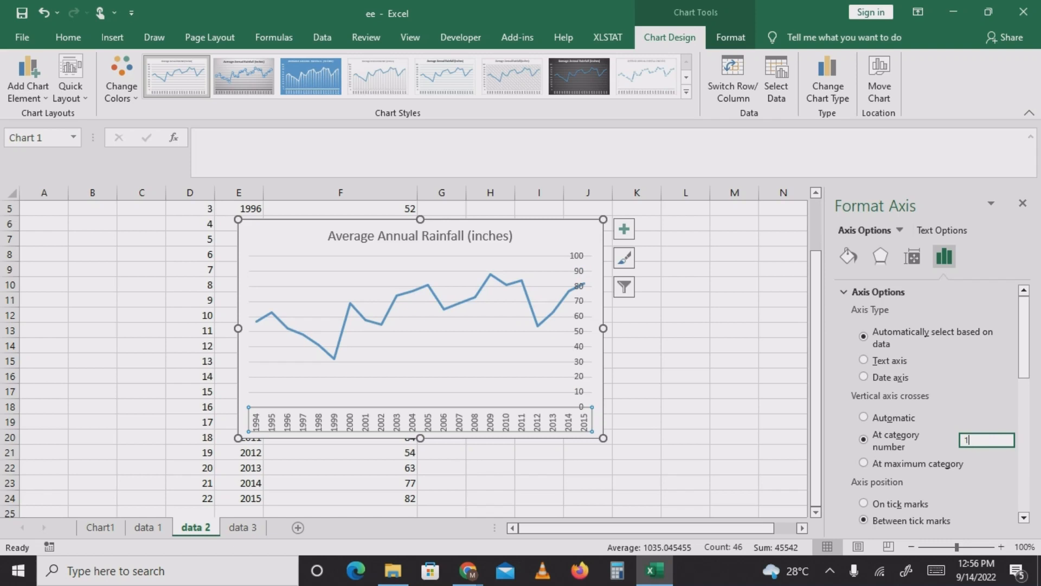
left_click(497, 423)
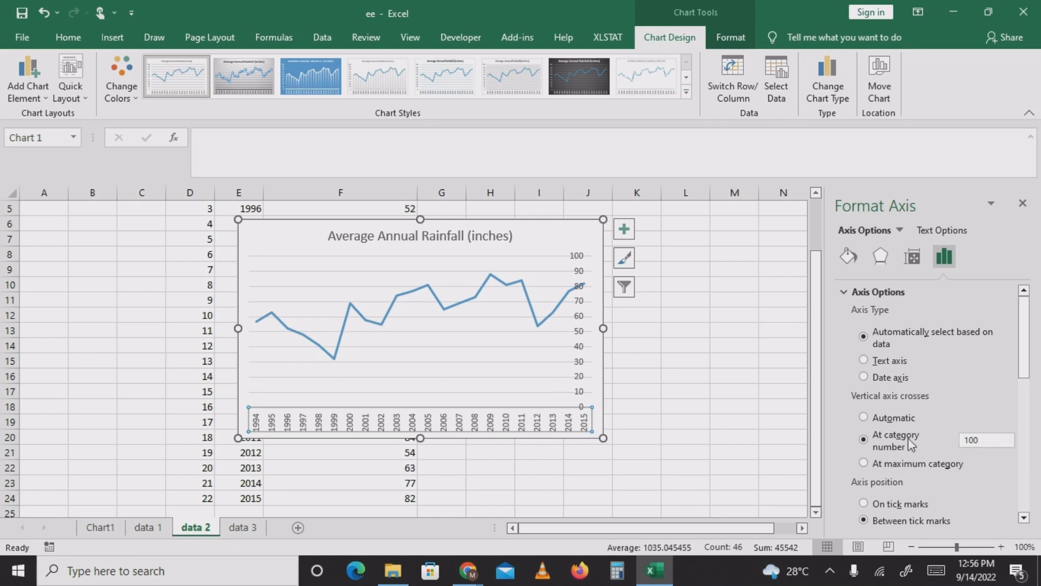
left_click(864, 418)
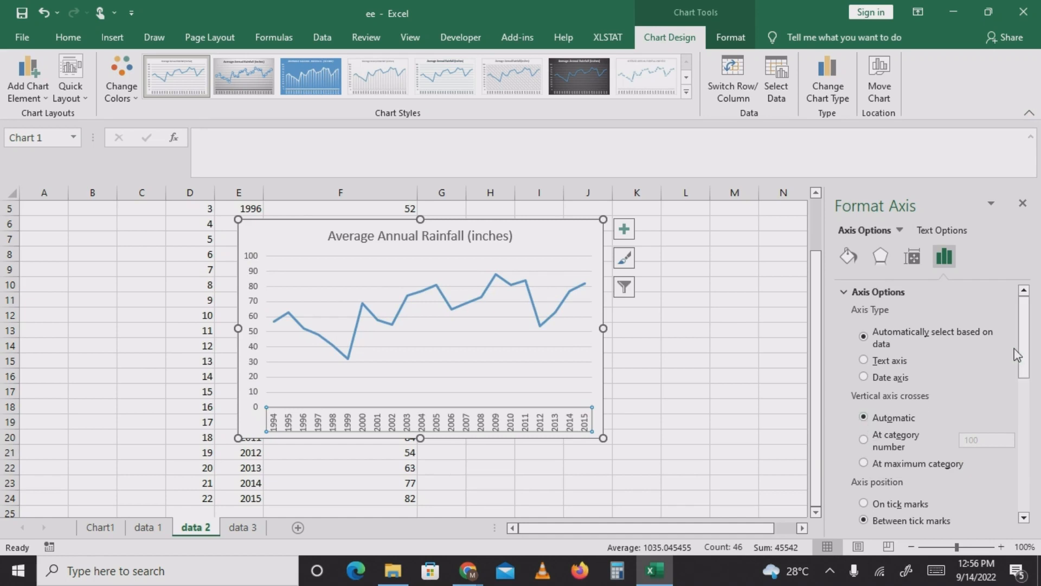
left_click_drag(1024, 356, 1028, 378)
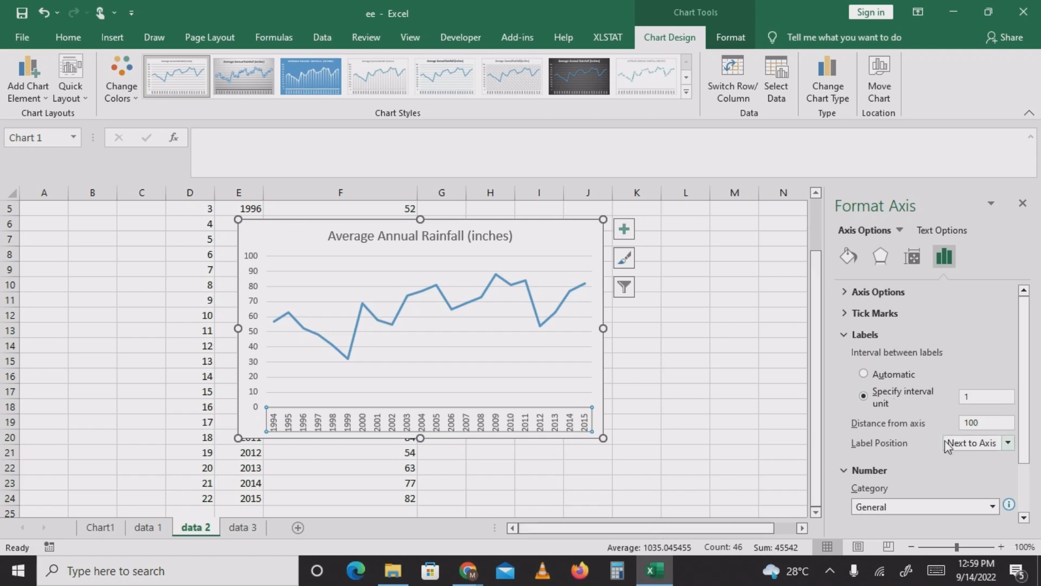
Format the year axis labels as Number with 0 decimal places and no 1000 separator.
left_click(1024, 519)
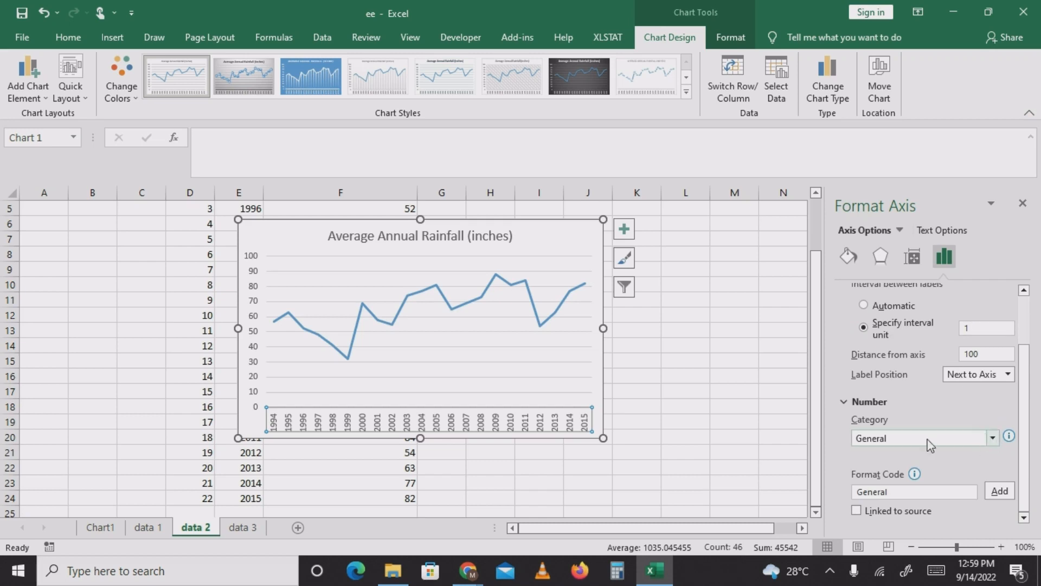
left_click(993, 439)
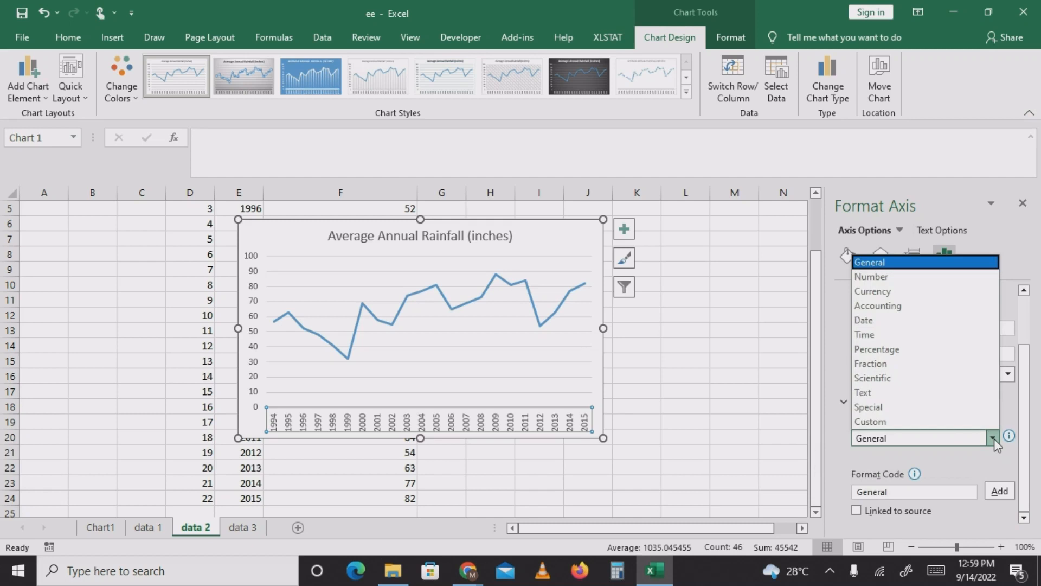
left_click(959, 279)
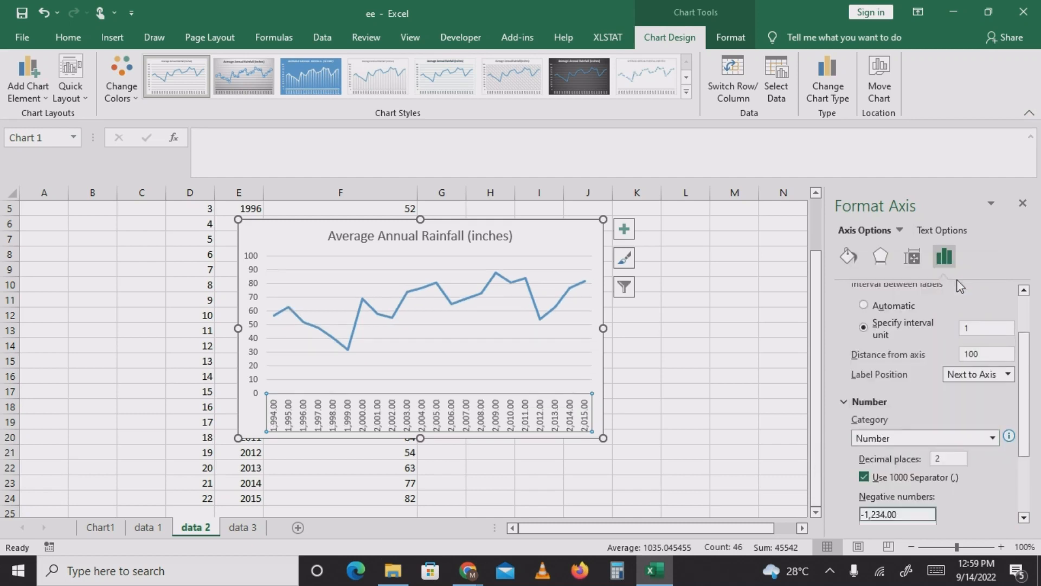
double_click(938, 459)
key("BackSpace")
type("0")
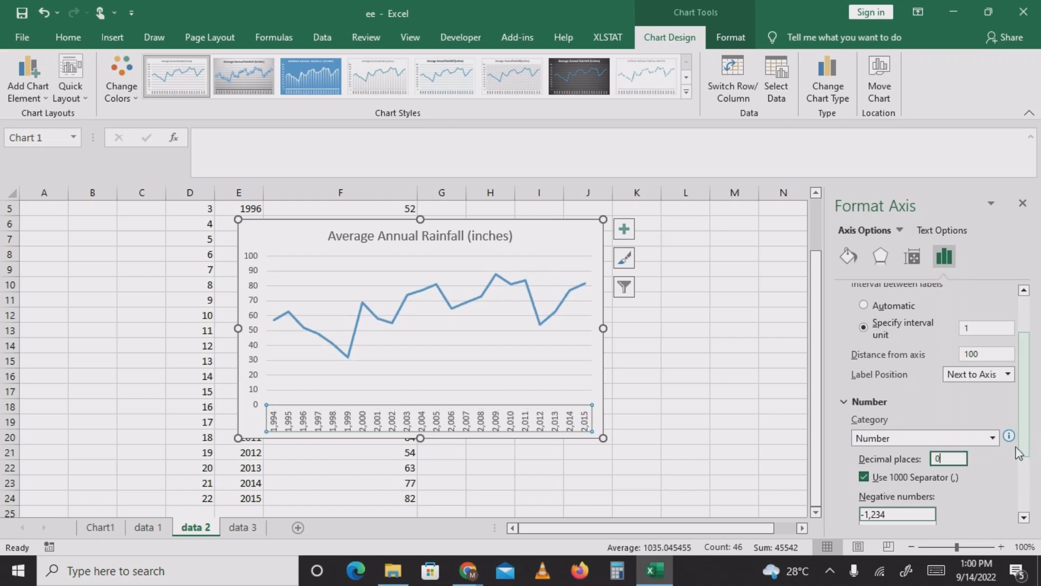
left_click(866, 479)
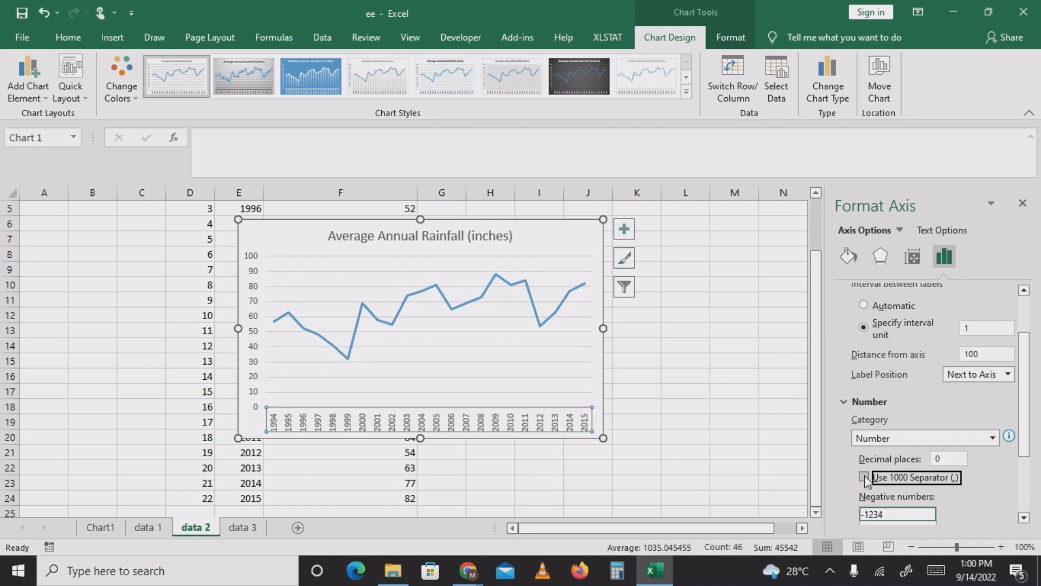
Set the interval unit between the year axis labels to 5.
left_click(978, 327)
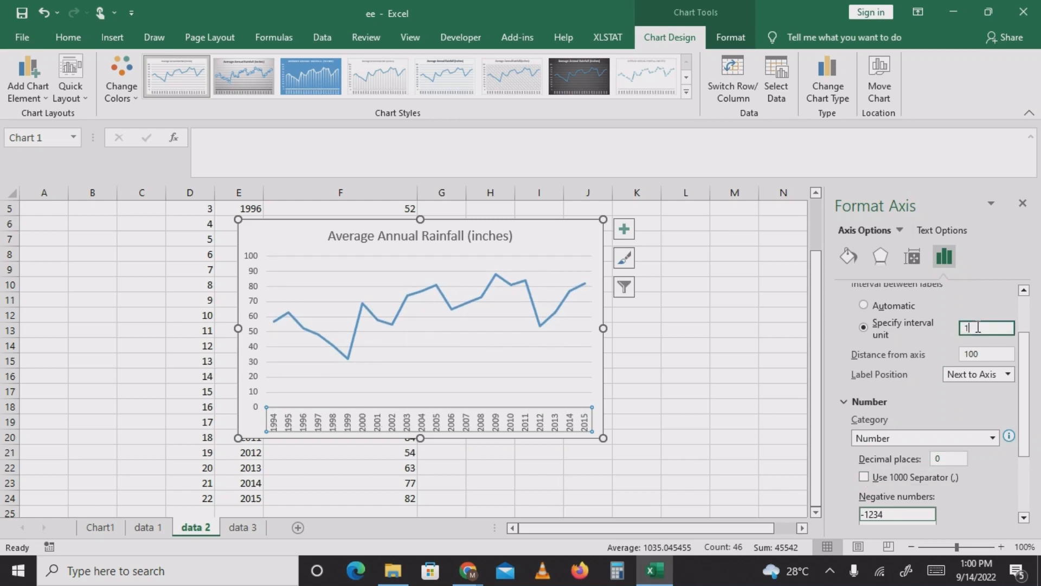
key("BackSpace")
type("5")
key("Return")
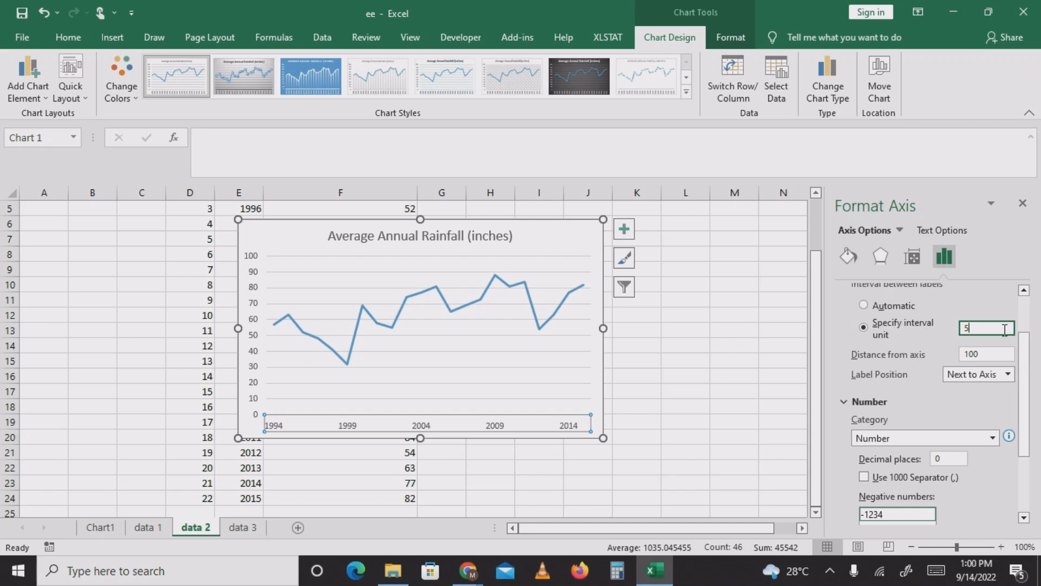
Try year axis label intervals of 1 and 4, and return the interval unit to 5.
key("BackSpace")
type("1")
key("Return")
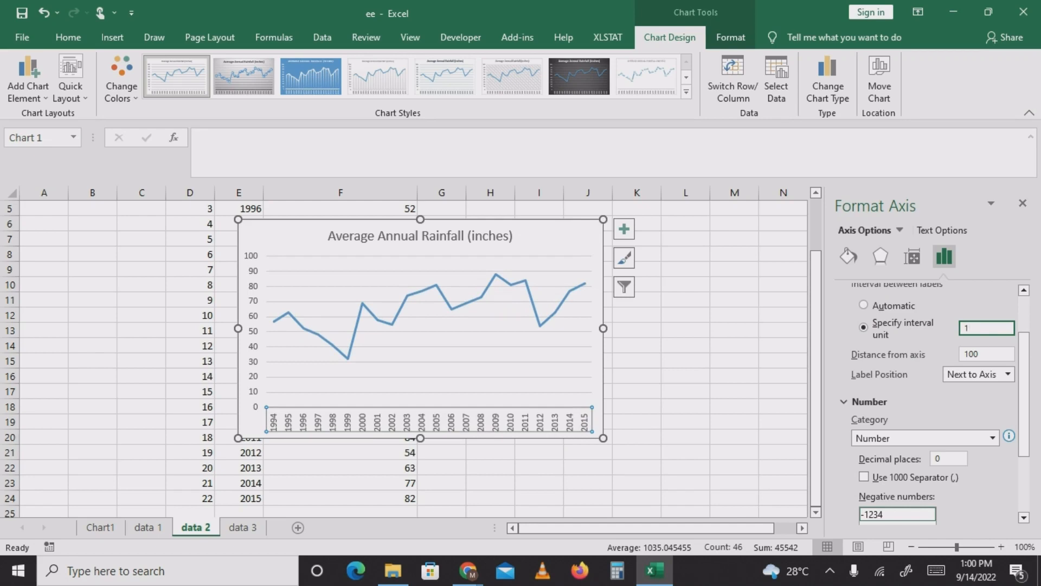
key("BackSpace")
type("5")
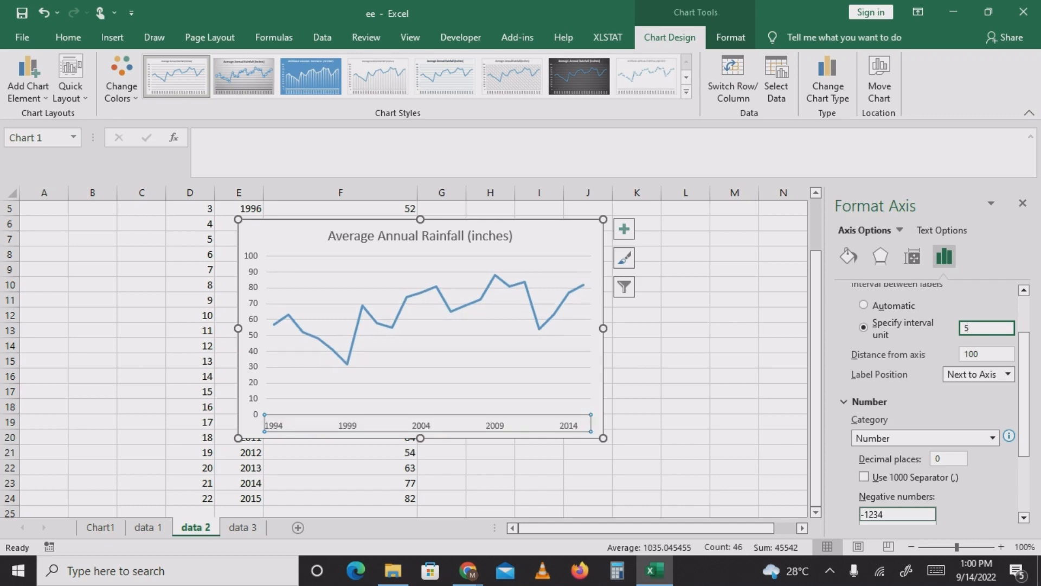
key("BackSpace")
type("4")
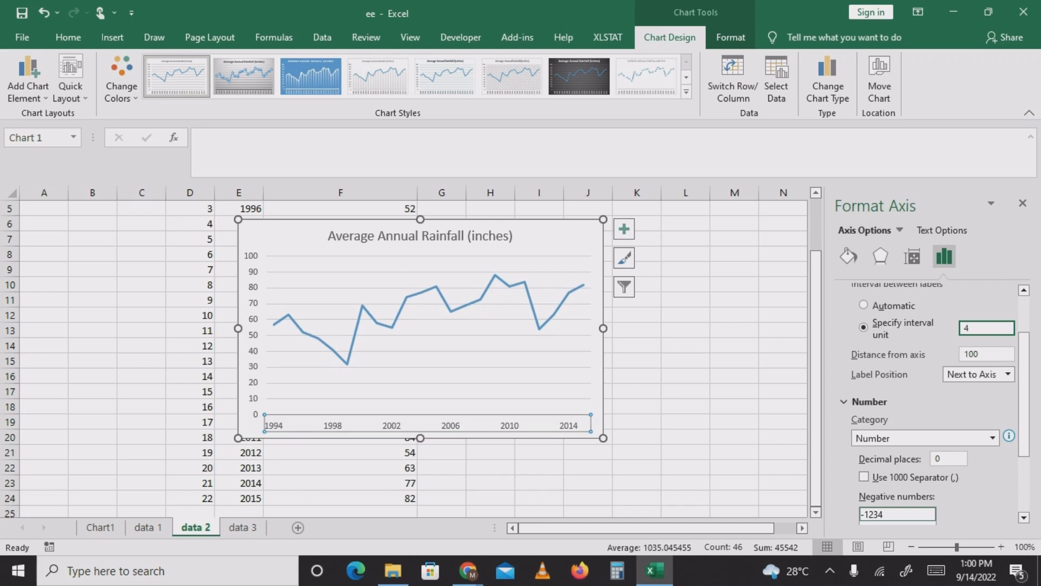
key("BackSpace")
type("5")
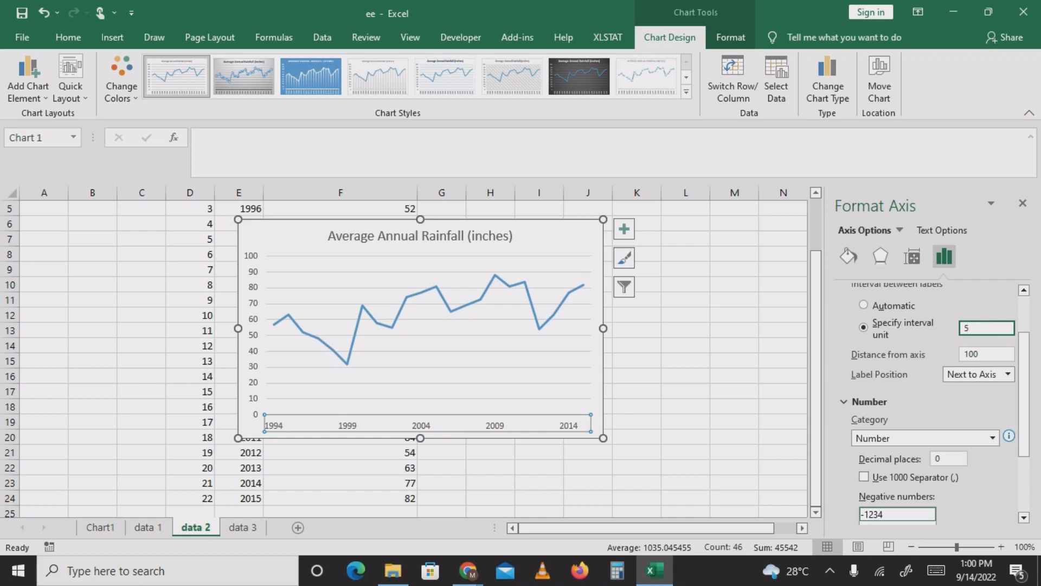
Move the rainfall chart off the data table to the empty columns beside it and close the axis formatting pane.
left_click(548, 230)
left_click_drag(549, 230, 581, 227)
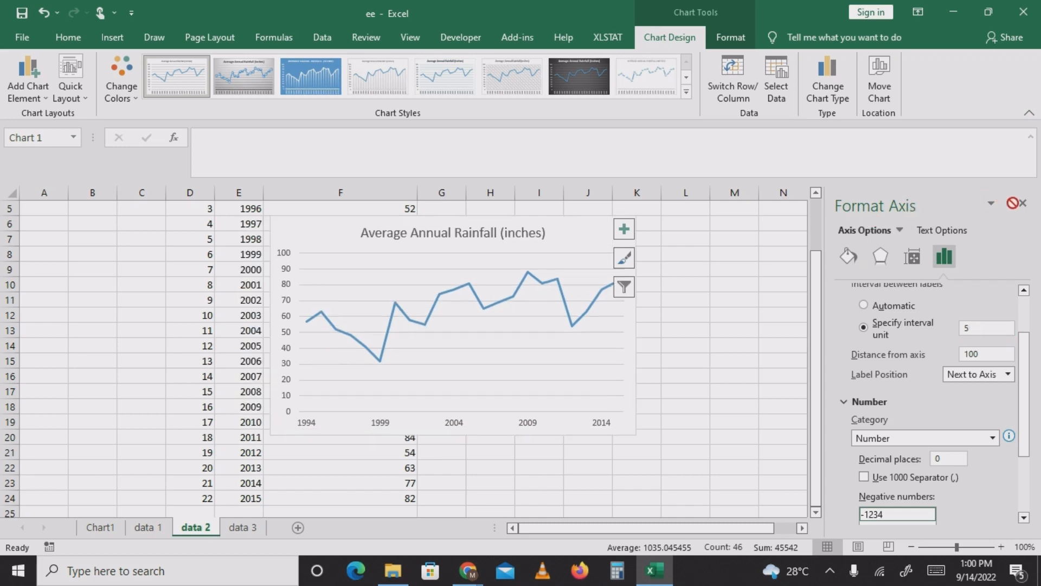
left_click_drag(1023, 203, 740, 254)
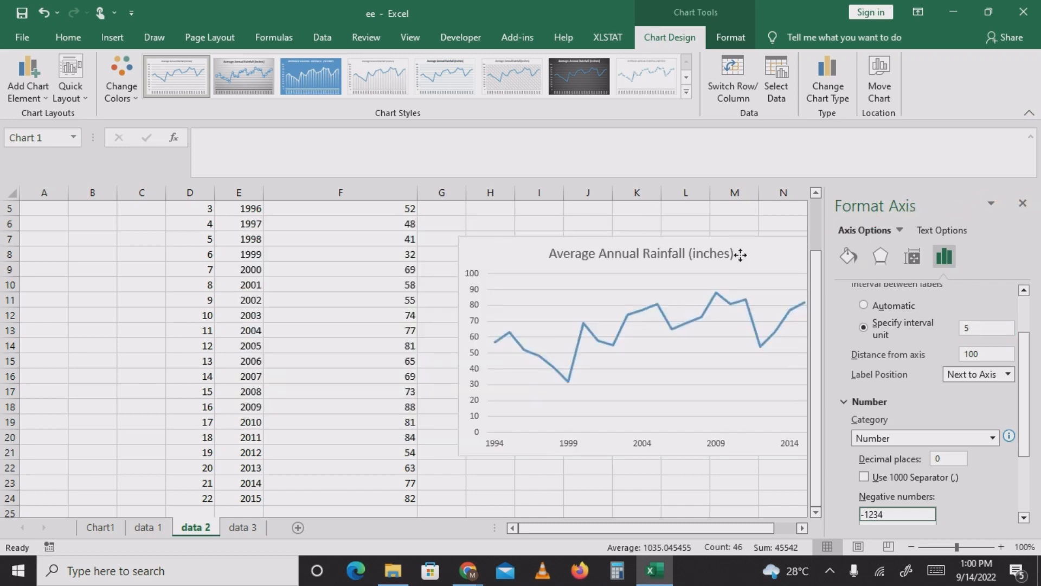
left_click(1022, 203)
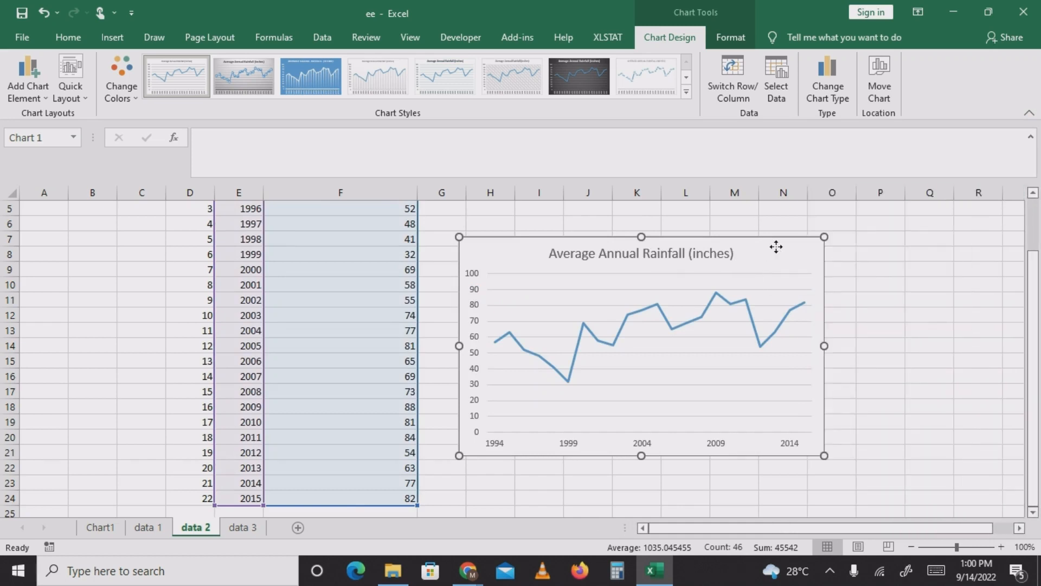
left_click_drag(776, 248, 845, 255)
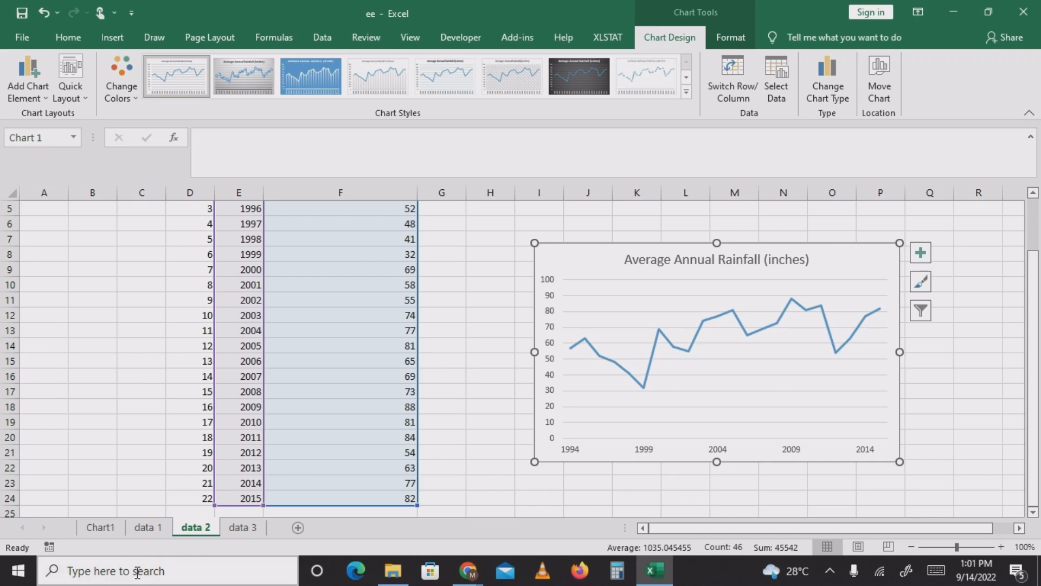
Switch to the data 3 sheet and examine the PCN registration challenges table's title and first row labels.
left_click(243, 527)
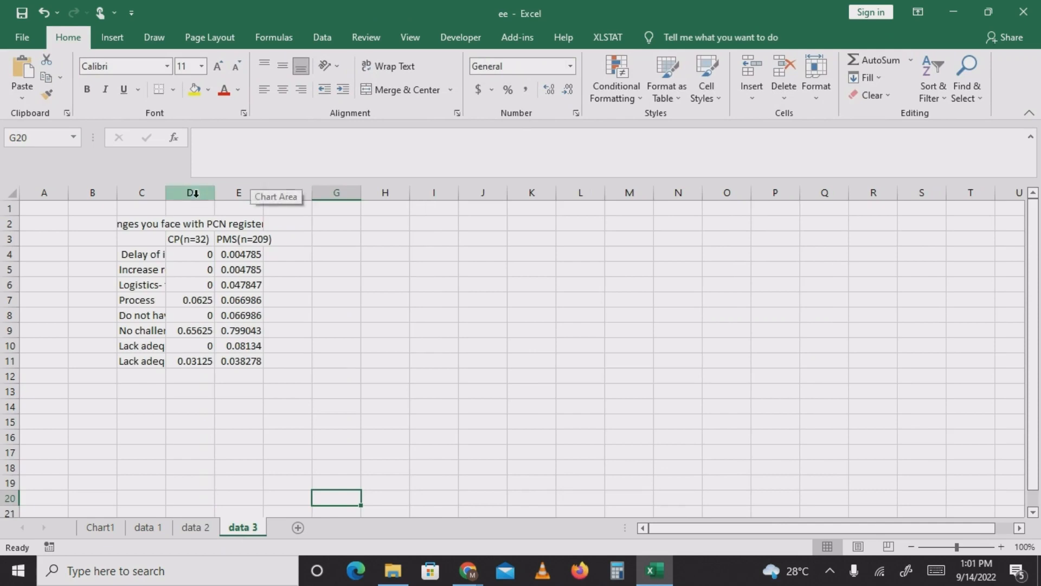
left_click(130, 226)
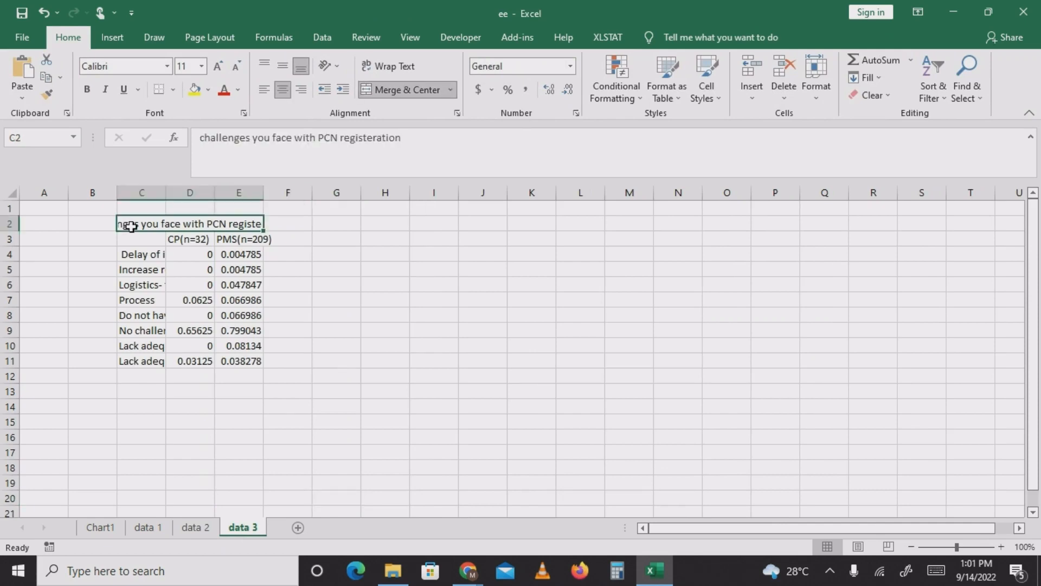
key("shift+Down")
key("shift+Down")
key("shift+Down")
key("shift+Down")
key("shift+Down")
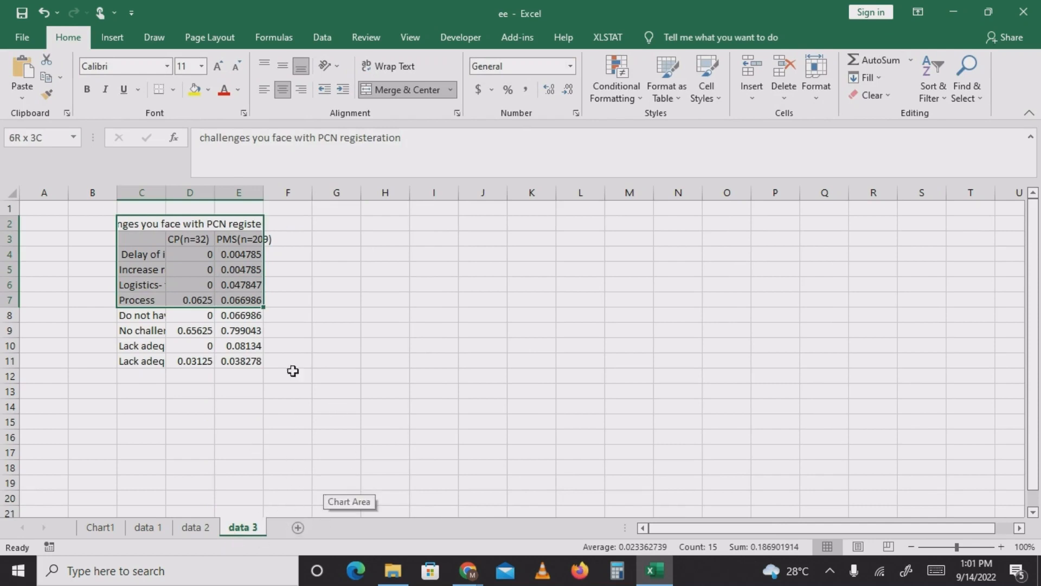
left_click(332, 296)
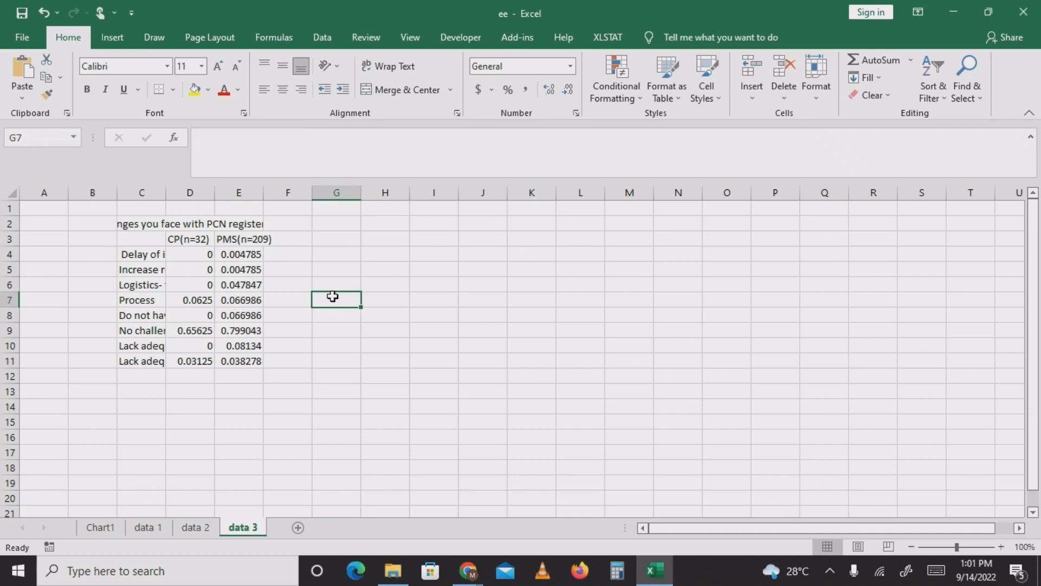
left_click(187, 222)
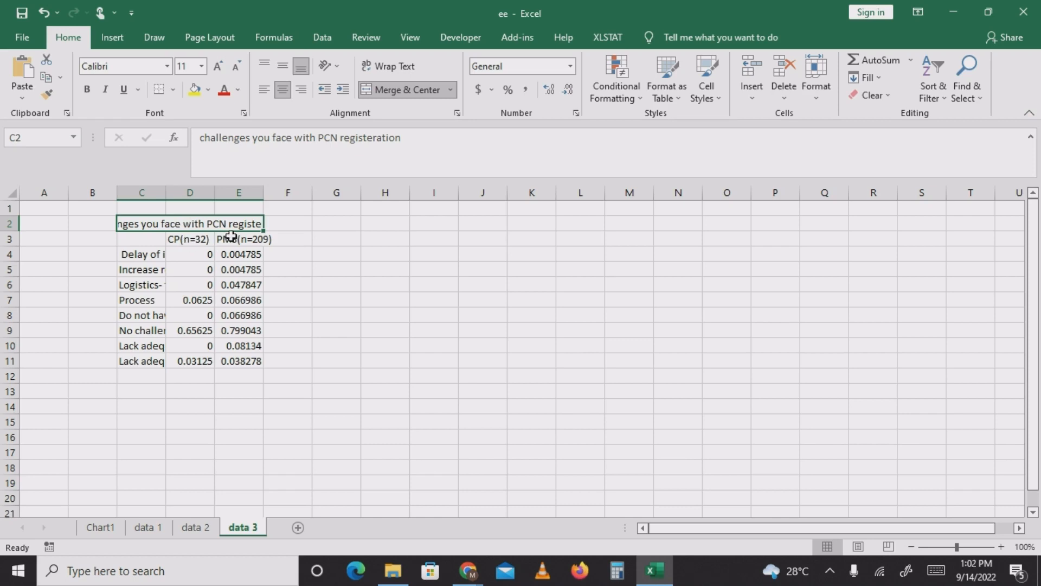
left_click(138, 252)
left_click(140, 268)
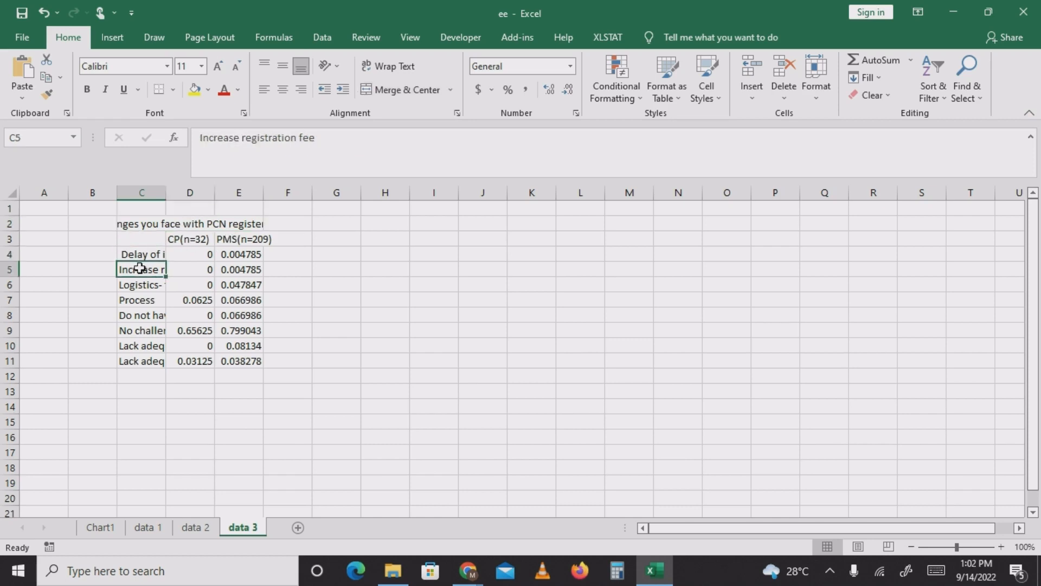
AutoFit the column widths of the challenges table in C2:E11.
left_click(141, 220)
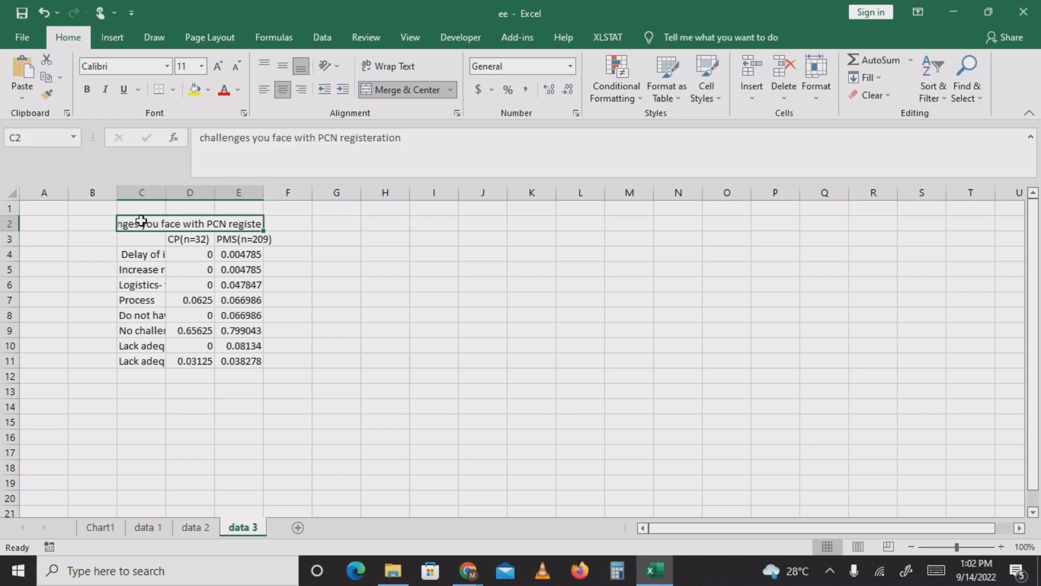
key("shift+Down")
key("shift+Down")
key("shift+Down")
key("shift+Down")
key("shift+Down")
key("shift+Down")
key("shift+Down")
key("shift+Down")
key("shift+Down")
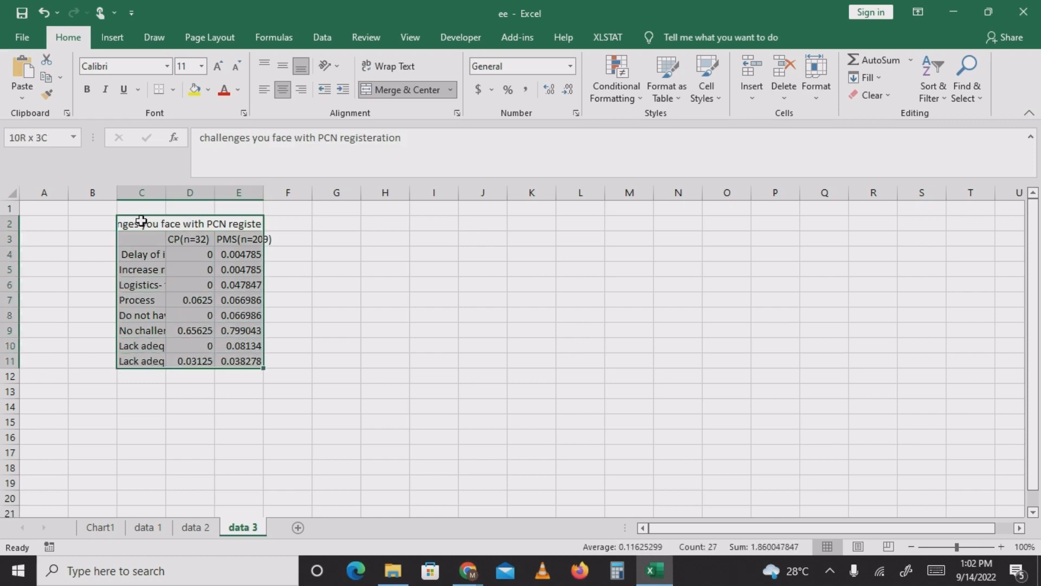
left_click(116, 36)
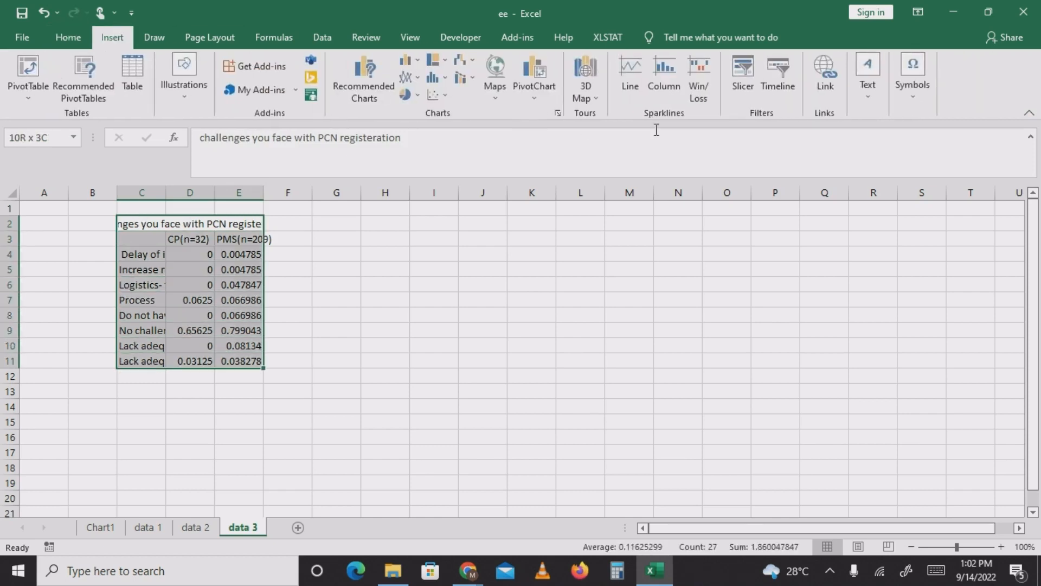
left_click(71, 41)
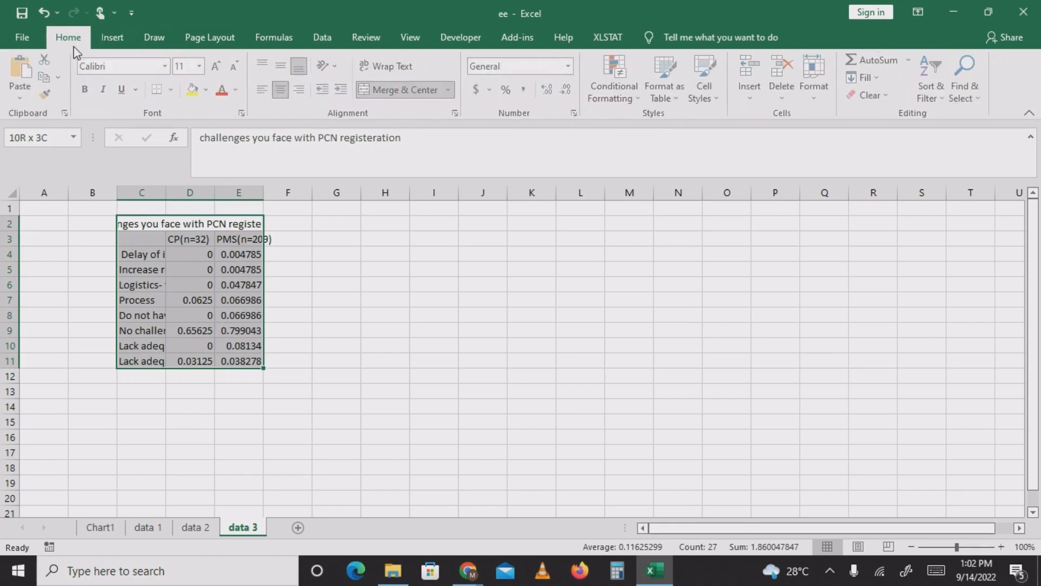
left_click(816, 87)
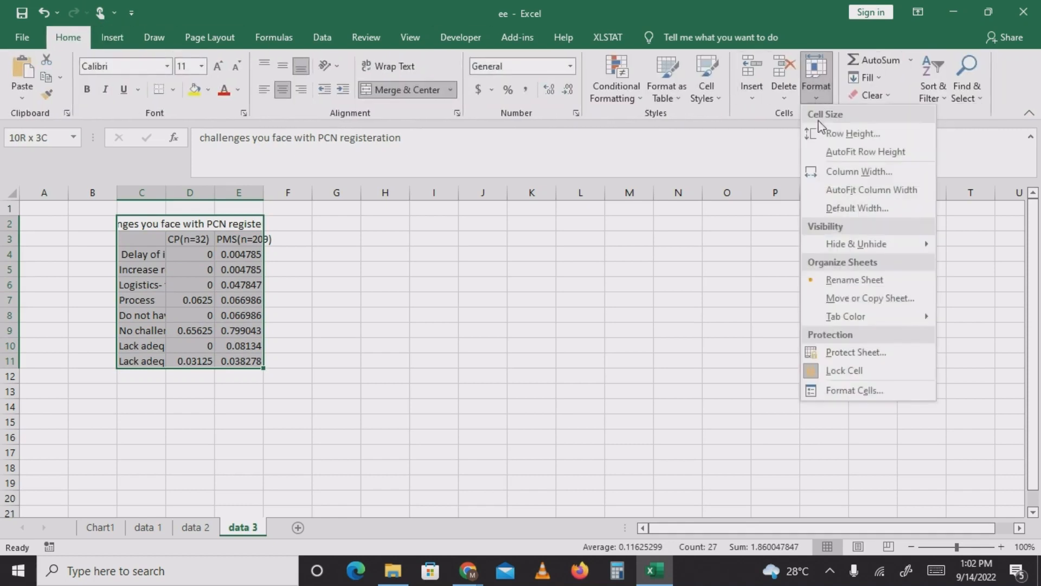
left_click(836, 185)
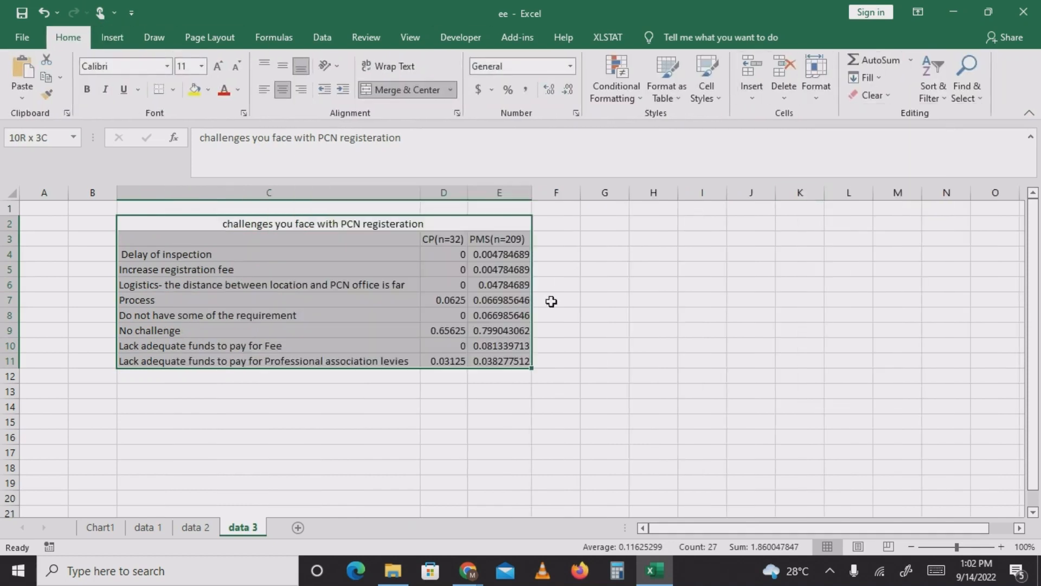
left_click(577, 350)
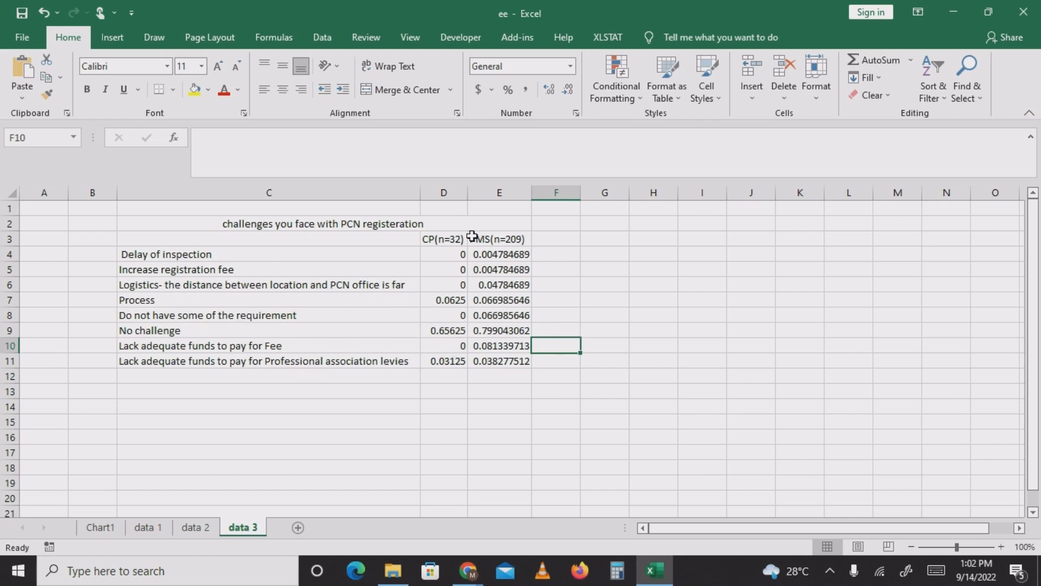
Insert a recommended Clustered Column chart from the challenges table C2:E11 and place it beside the table, starting at column F.
left_click(294, 224)
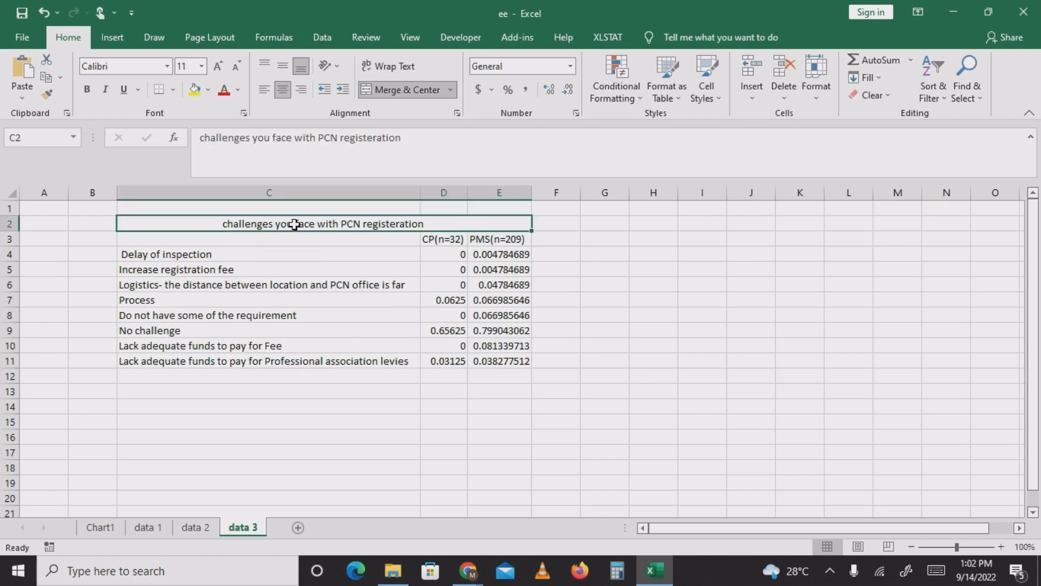
key("shift+Down")
key("shift+Down")
key("shift+Down")
key("shift+Down")
key("shift+Down")
key("shift+Down")
key("shift+Down")
key("shift+Down")
key("shift+Down")
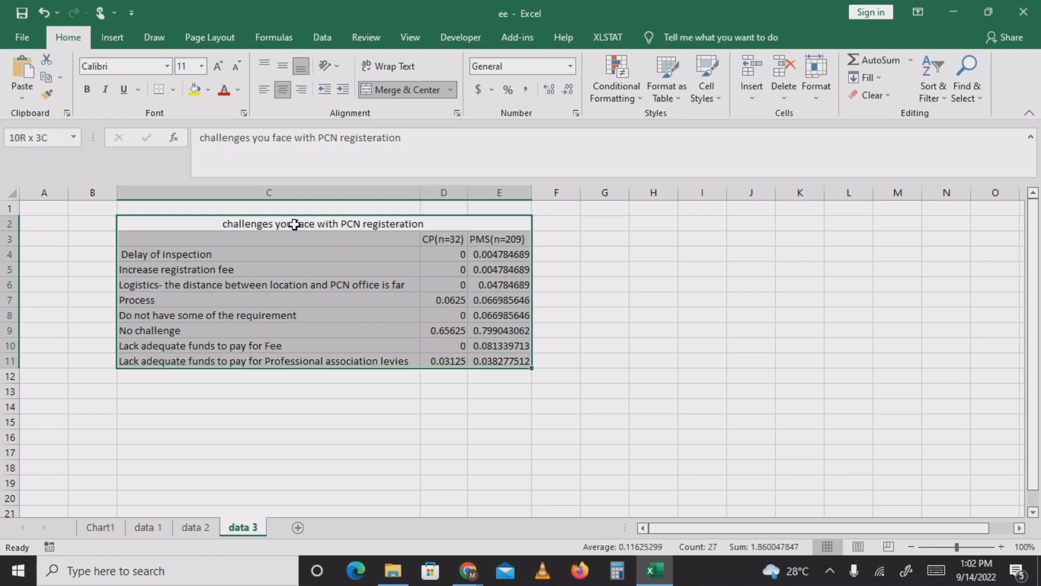
left_click(115, 37)
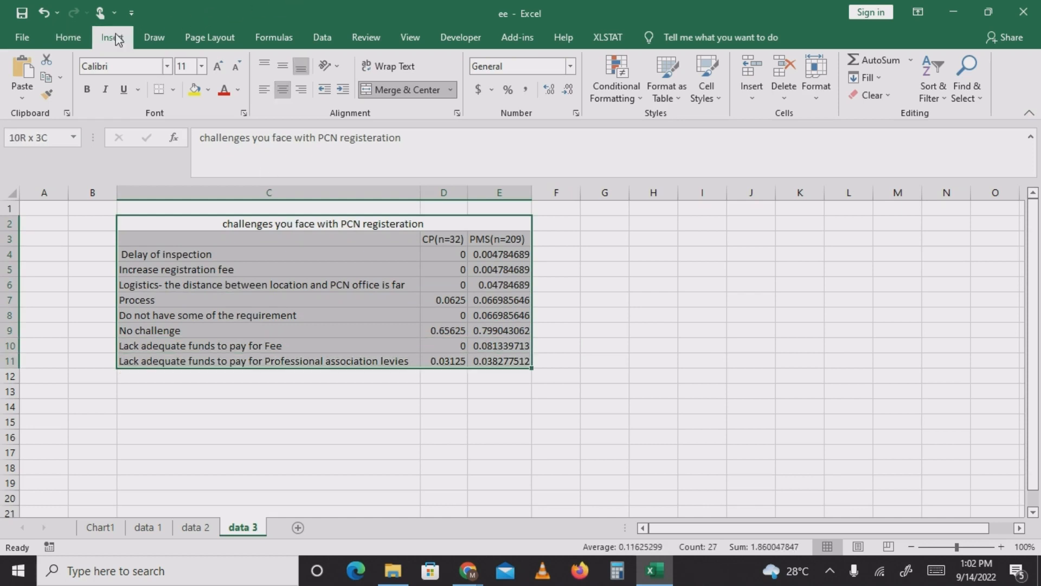
left_click(346, 68)
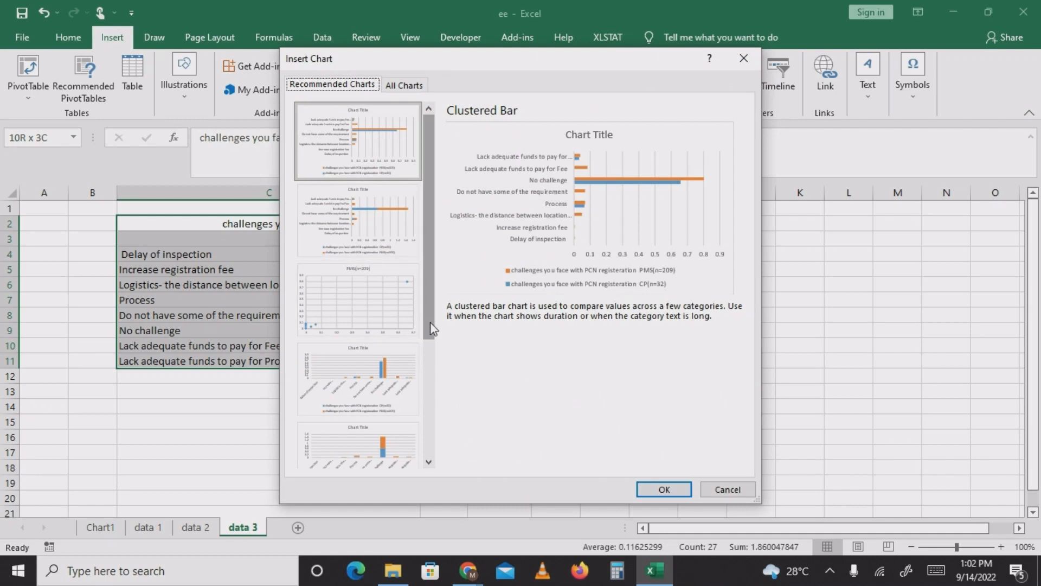
left_click_drag(431, 325, 424, 376)
left_click(383, 290)
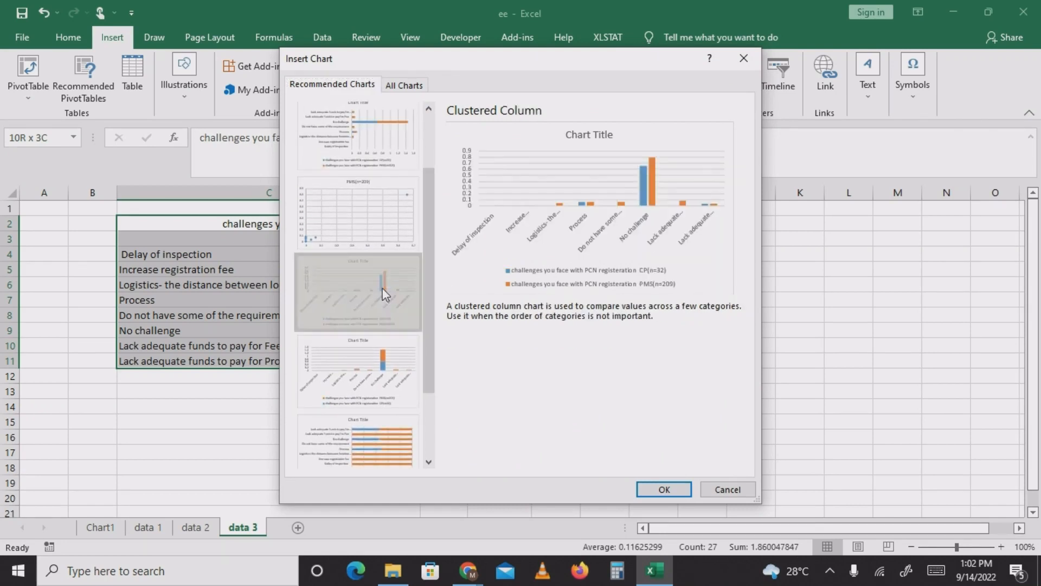
left_click(672, 487)
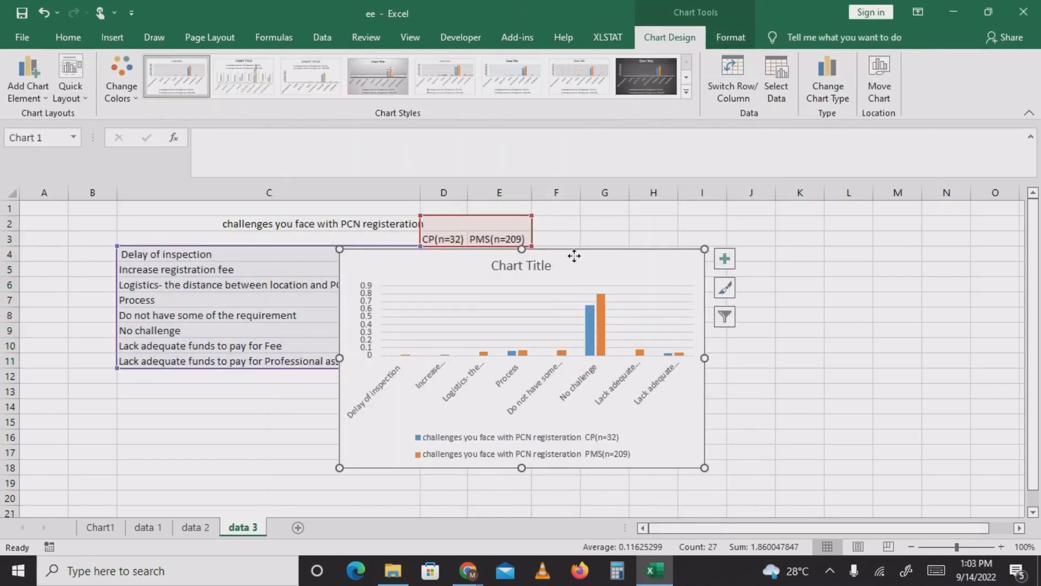
mouse_move(574, 258)
left_mouse_down()
mouse_move(643, 300)
mouse_move(775, 248)
left_mouse_up()
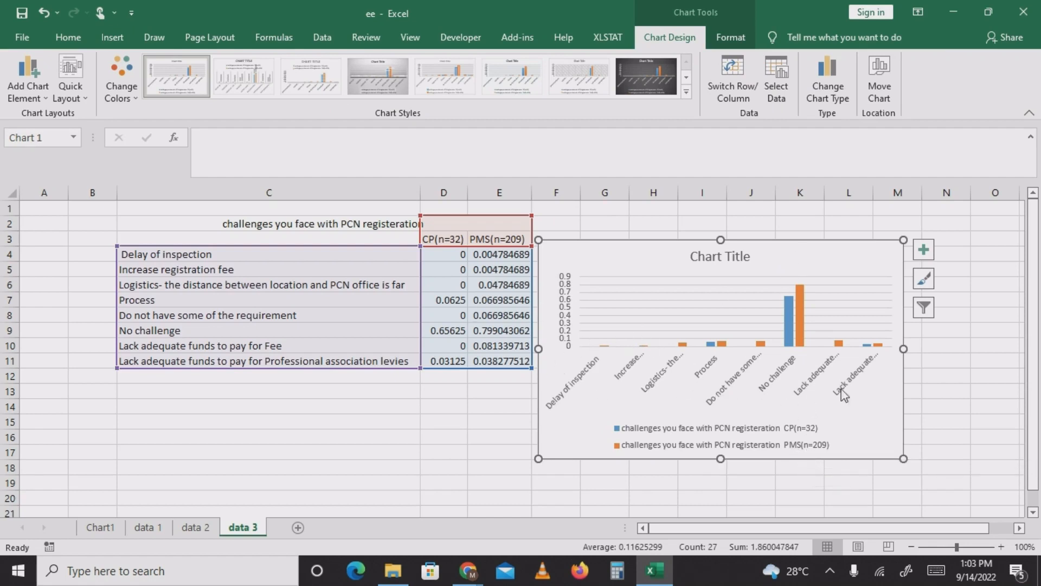
Set the CP(n=32) values to 0.5 for Delay of inspection and 0.3 for Increase registration fee.
left_click(455, 257)
type("0.5")
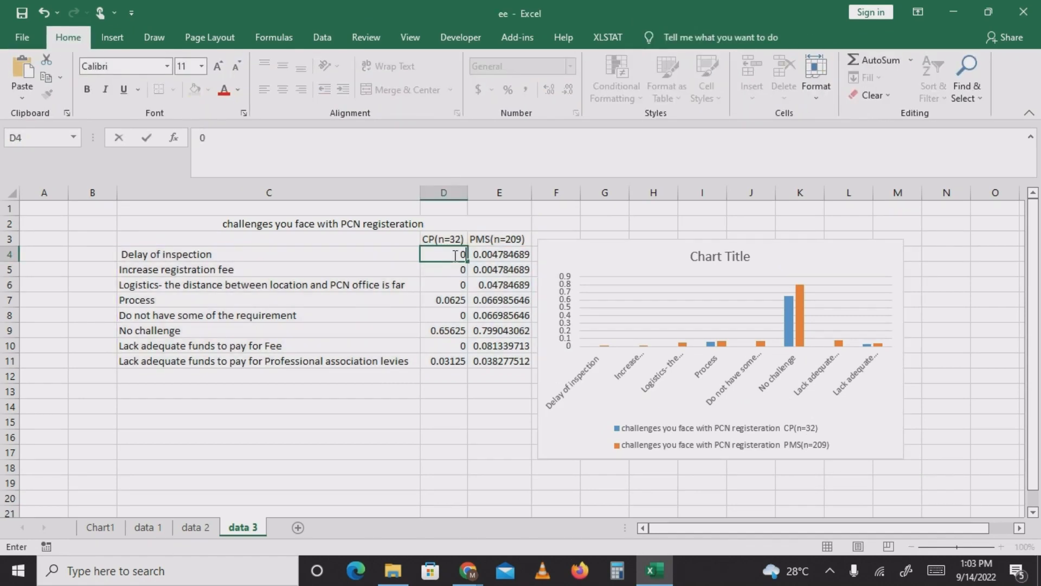
key("Return")
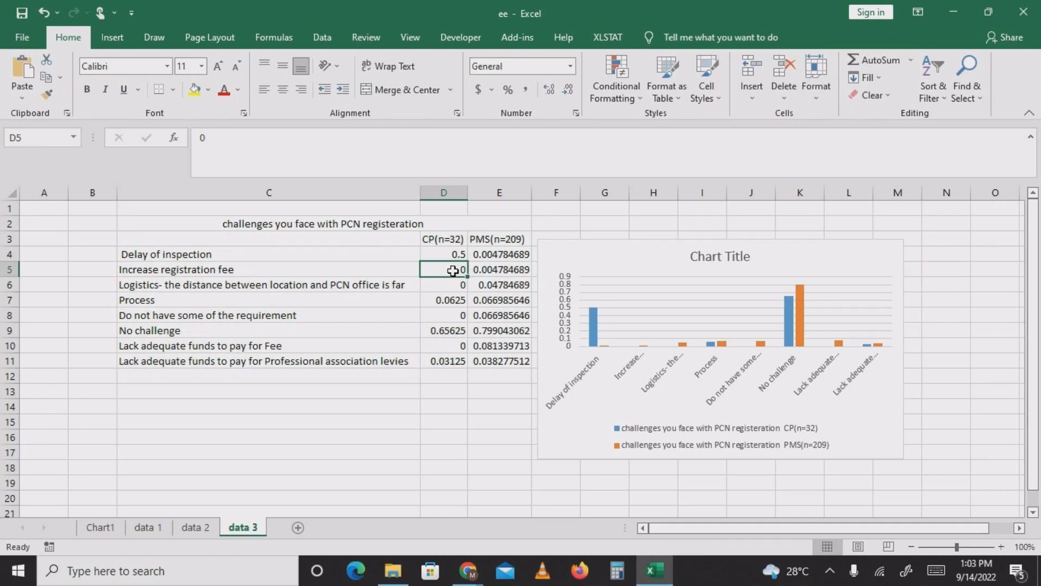
double_click(454, 270)
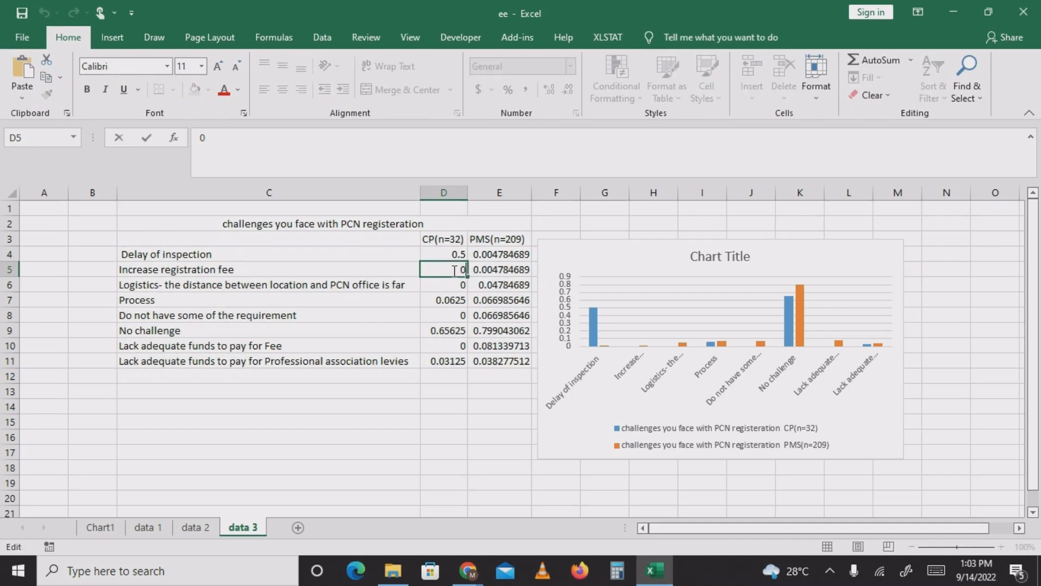
type(".3")
key("Return")
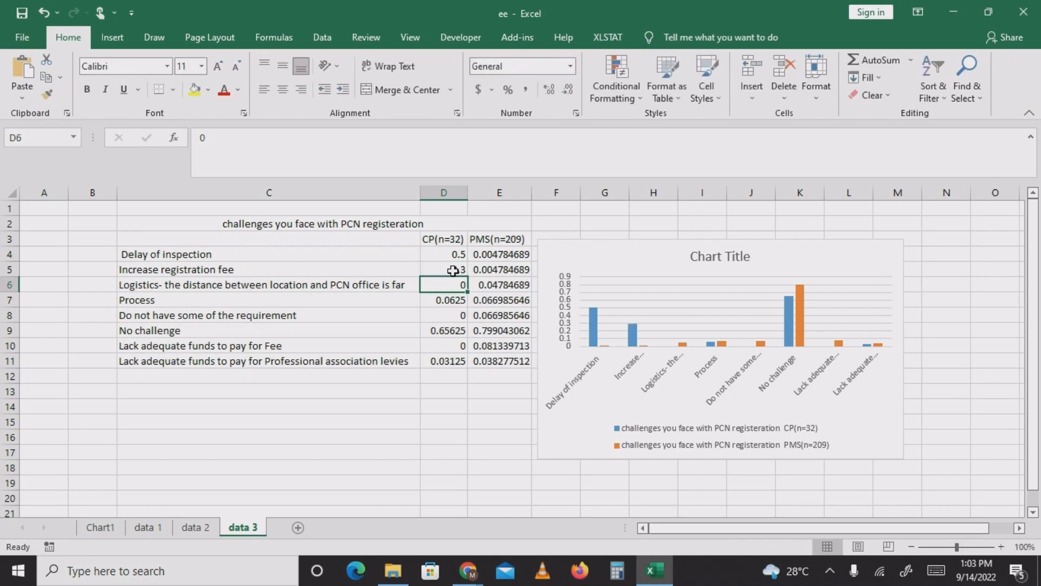
Replace the first decimal digit of the Increase registration fee value under PMS(n=209) with 1, giving 0.104784689.
double_click(489, 268)
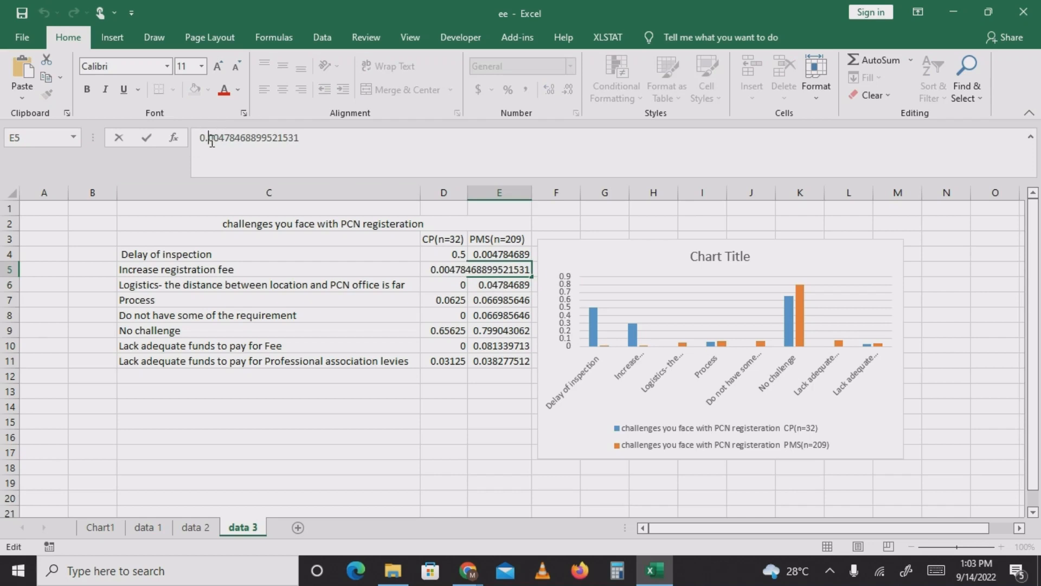
key("BackSpace")
type("1")
key("Return")
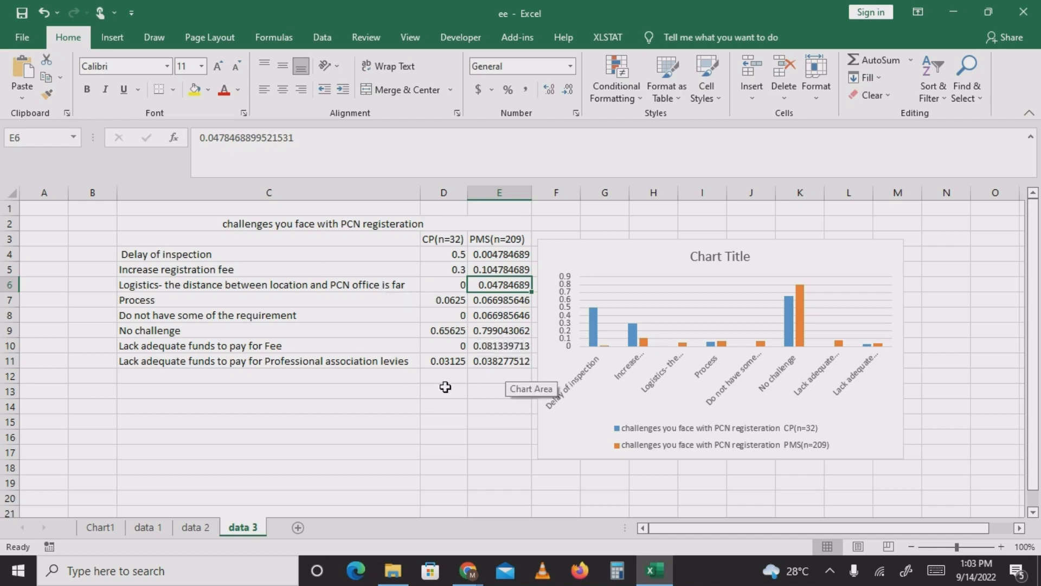
Set the CP(n=32) value for Lack adequate funds to pay for Fee in D10 to 0.6.
double_click(455, 345)
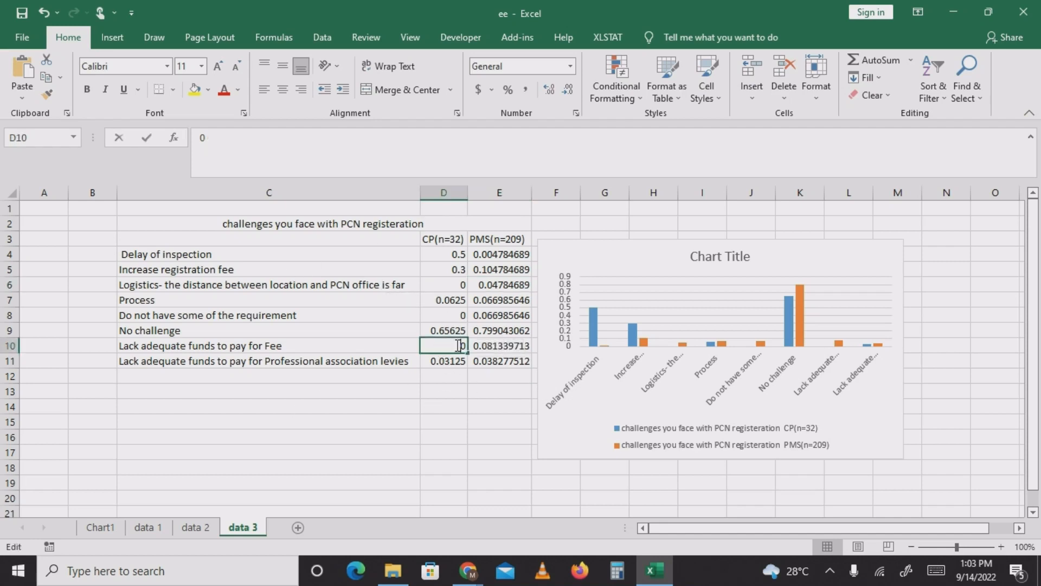
type(".")
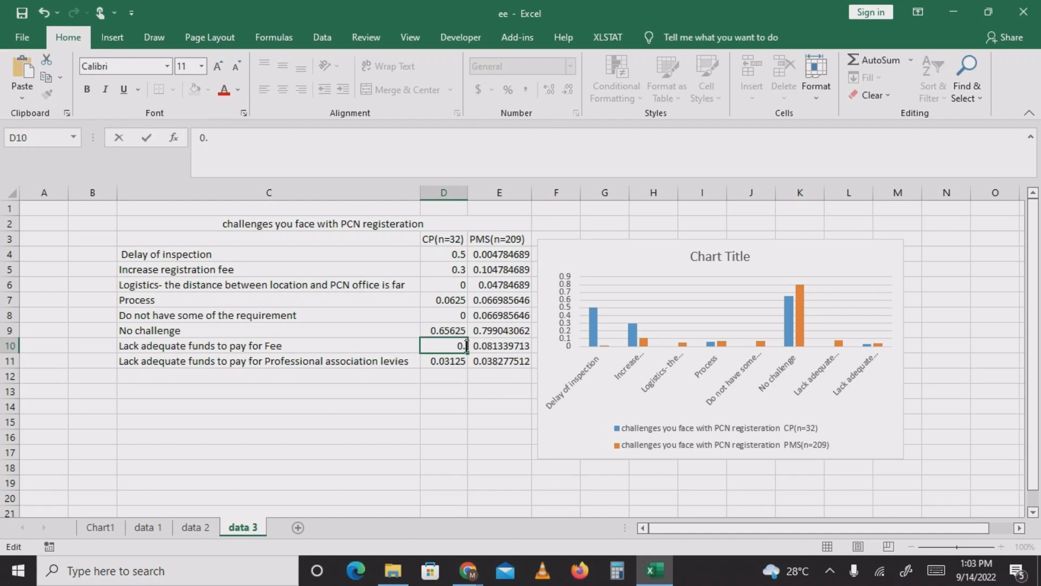
type("6")
key("Return")
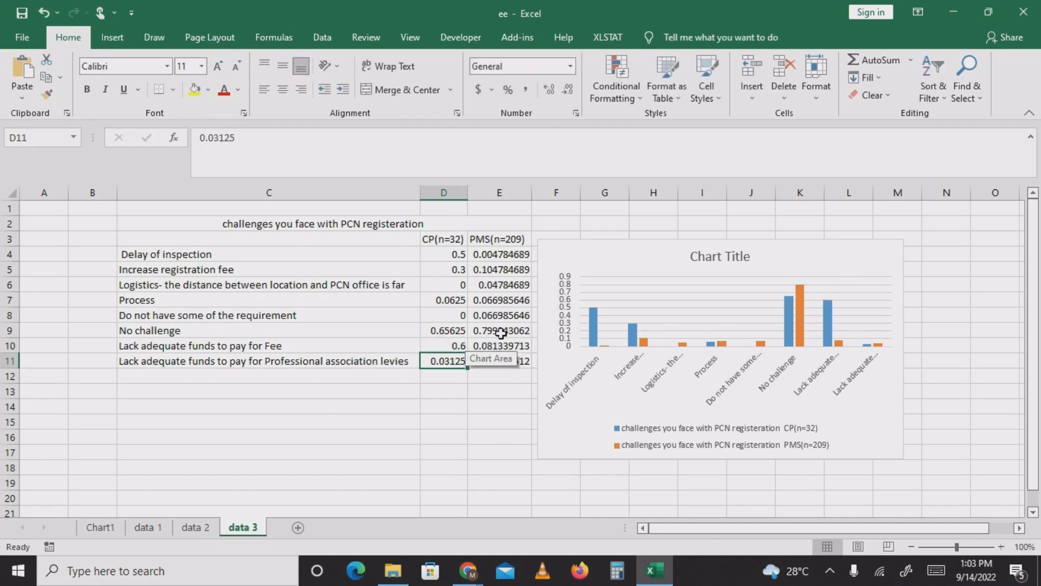
Replace the first decimal digit of E8, the PMS(n=209) value for Do not have some of the requirement, with 3, giving 0.366985646.
double_click(491, 314)
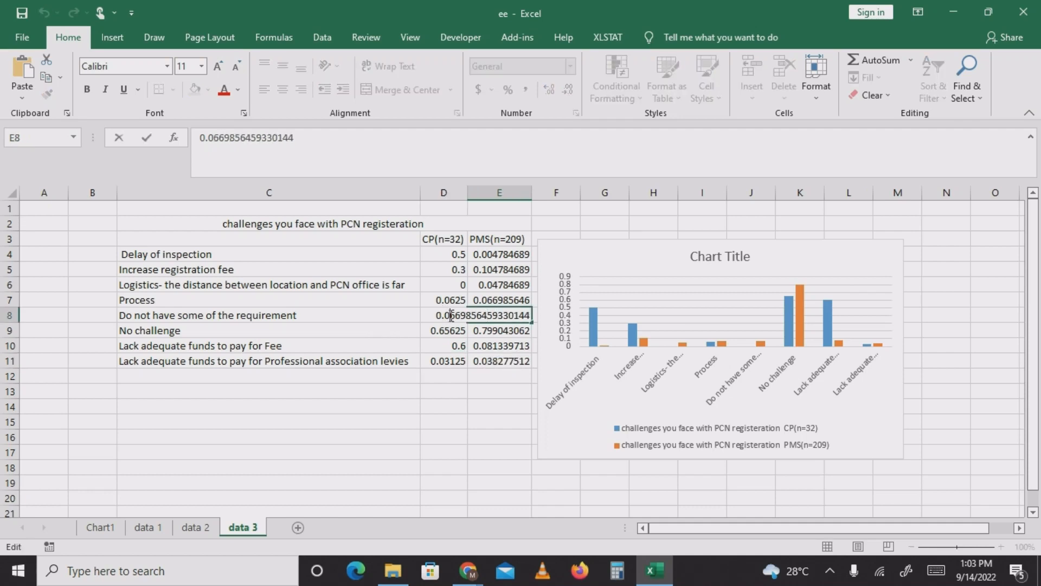
key("BackSpace")
type("3")
key("Return")
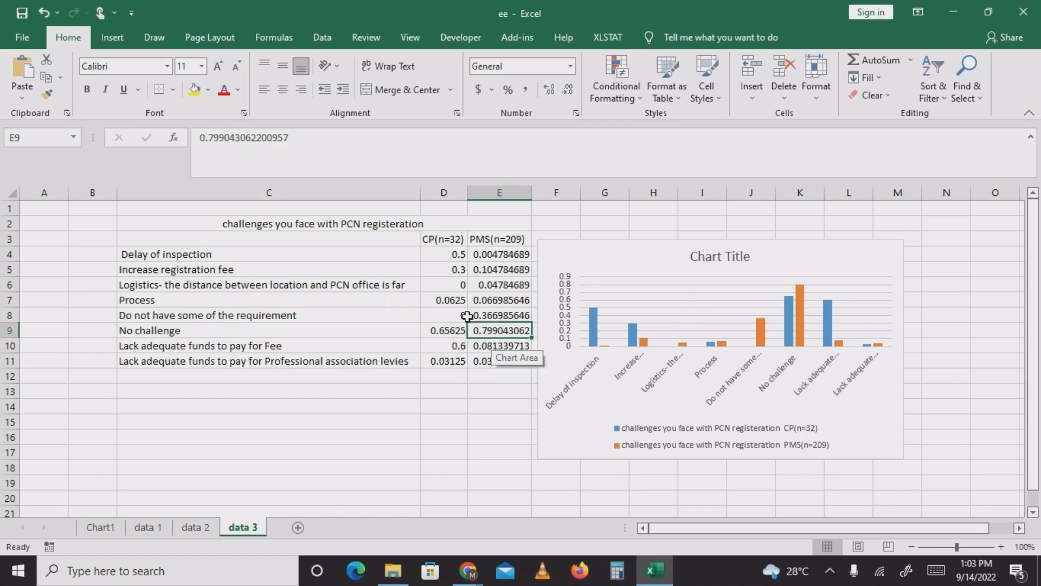
Set the CP(n=32) value for Do not have some of the requirement in D8 to 0.2.
left_click(468, 315)
left_click(465, 316)
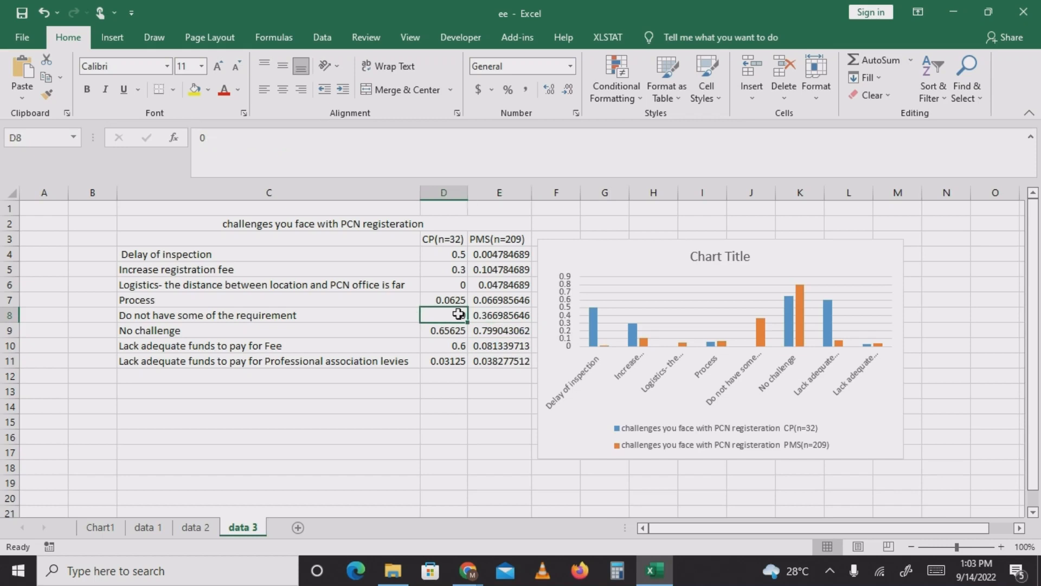
left_click(470, 318)
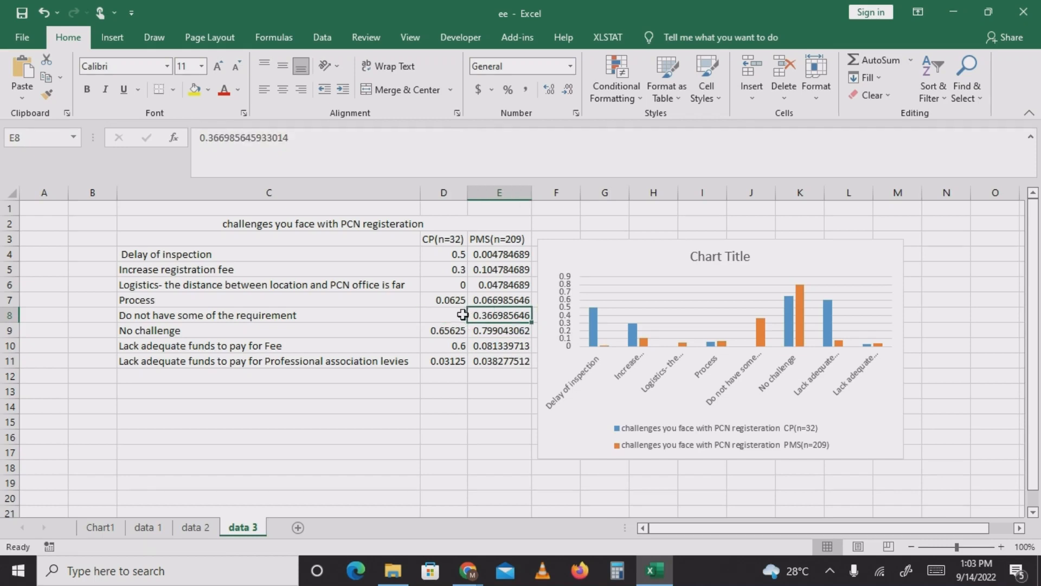
left_click(448, 314)
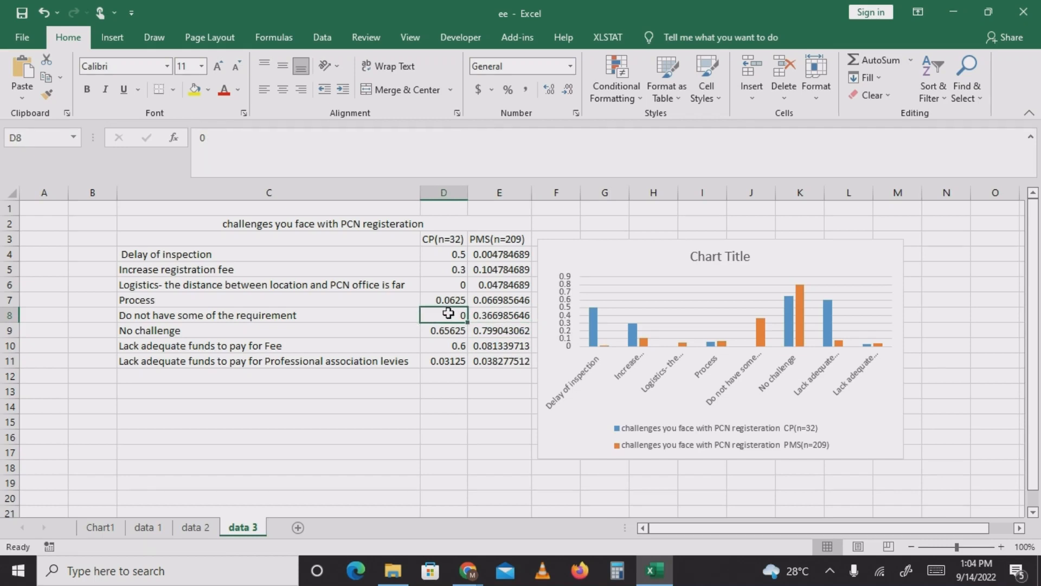
left_click(222, 139)
type(".")
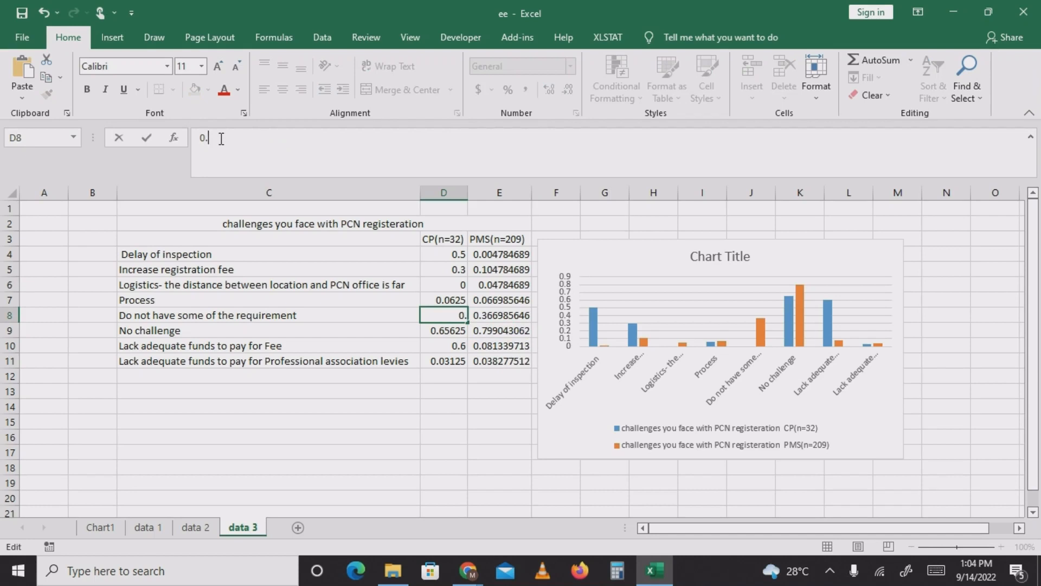
type("2")
key("Return")
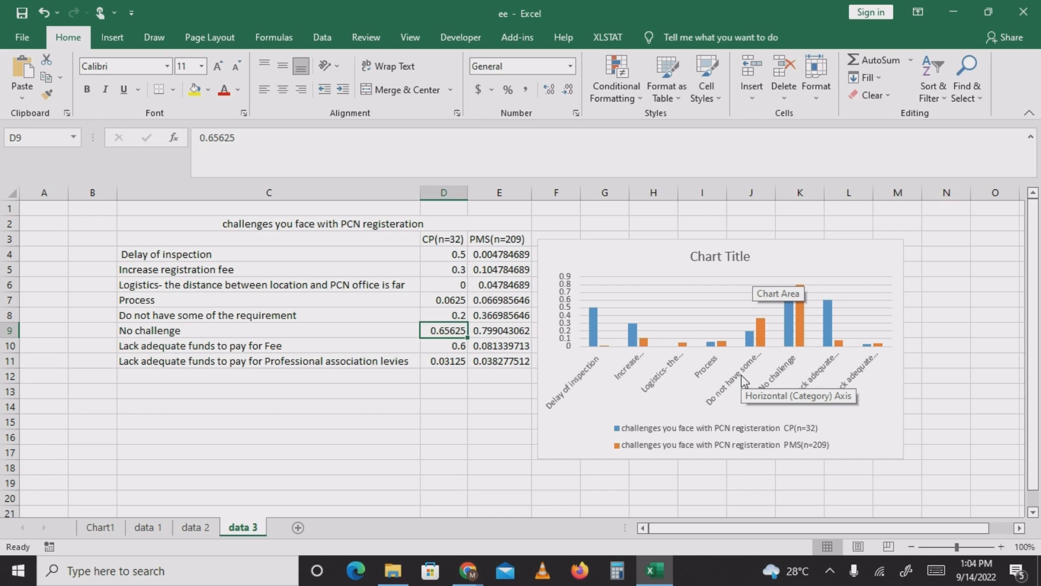
In the Logistics row, set the CP(n=32) value to 0.5 and change the PMS(n=209) value's first decimal digit to 5, giving 0.54784689.
left_click(462, 284)
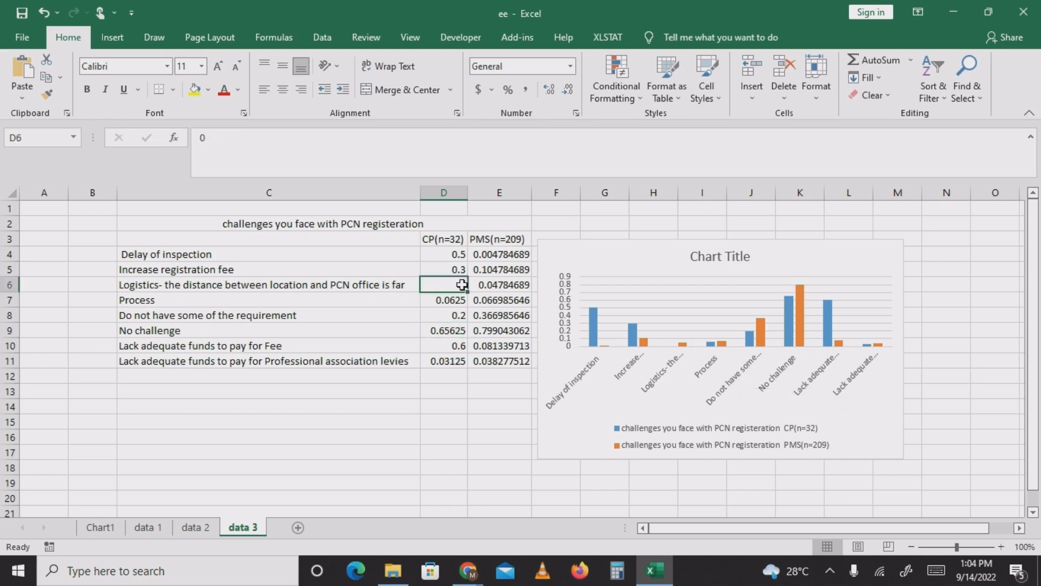
double_click(462, 285)
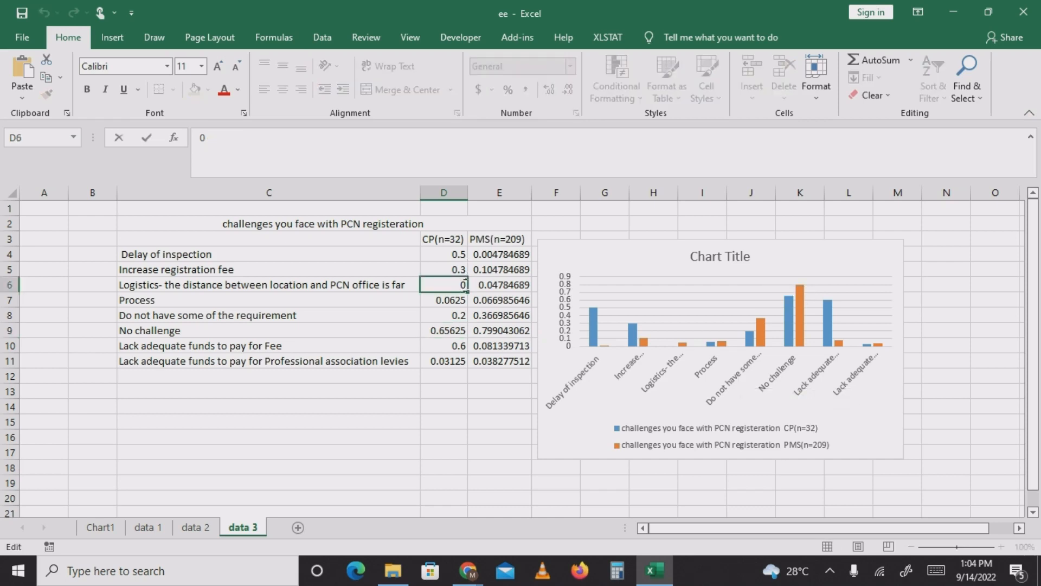
type(".5")
key("Return")
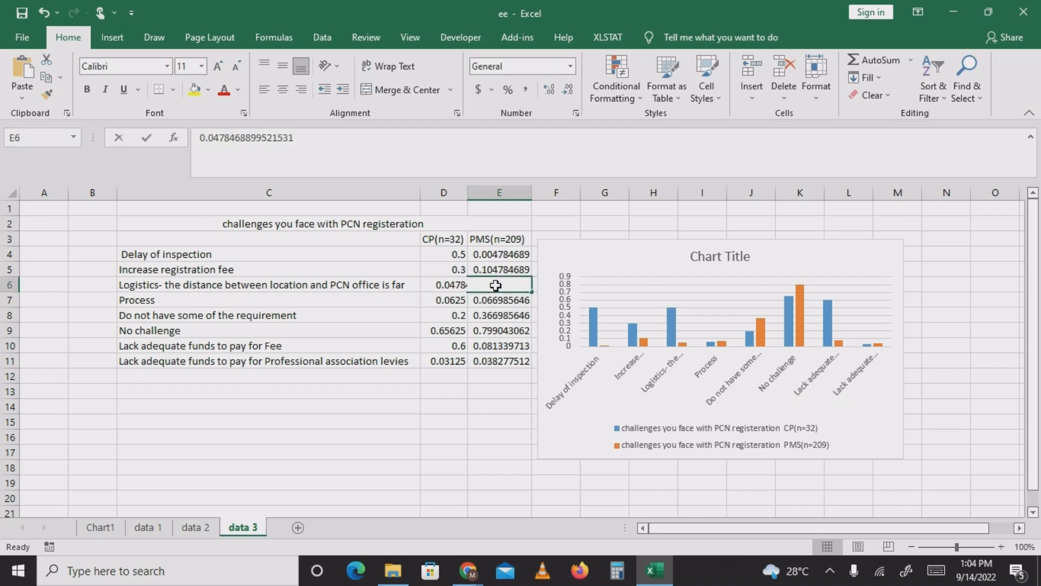
double_click(496, 285)
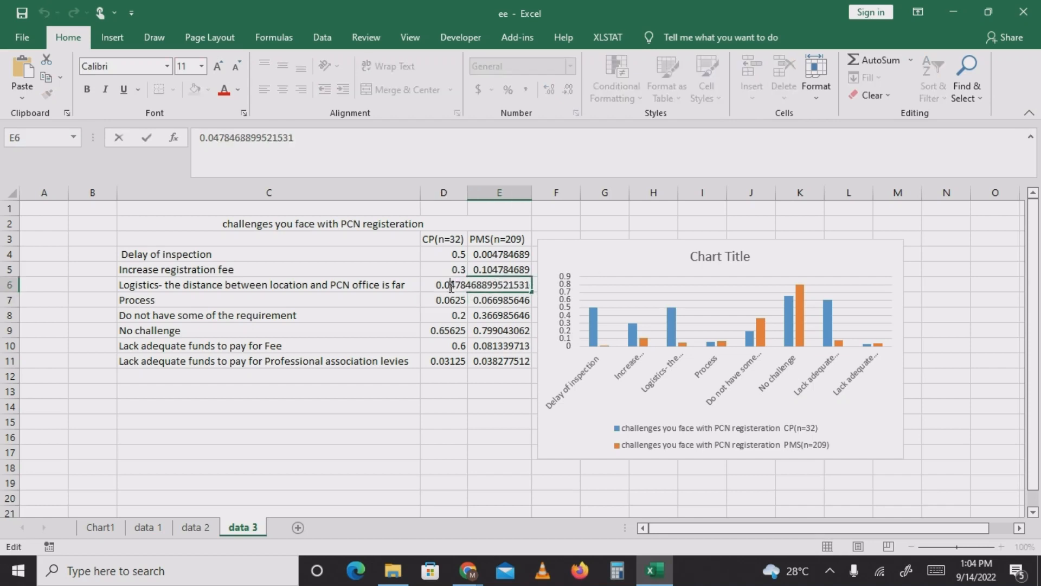
left_click(452, 286)
key("BackSpace")
type("5")
key("Return")
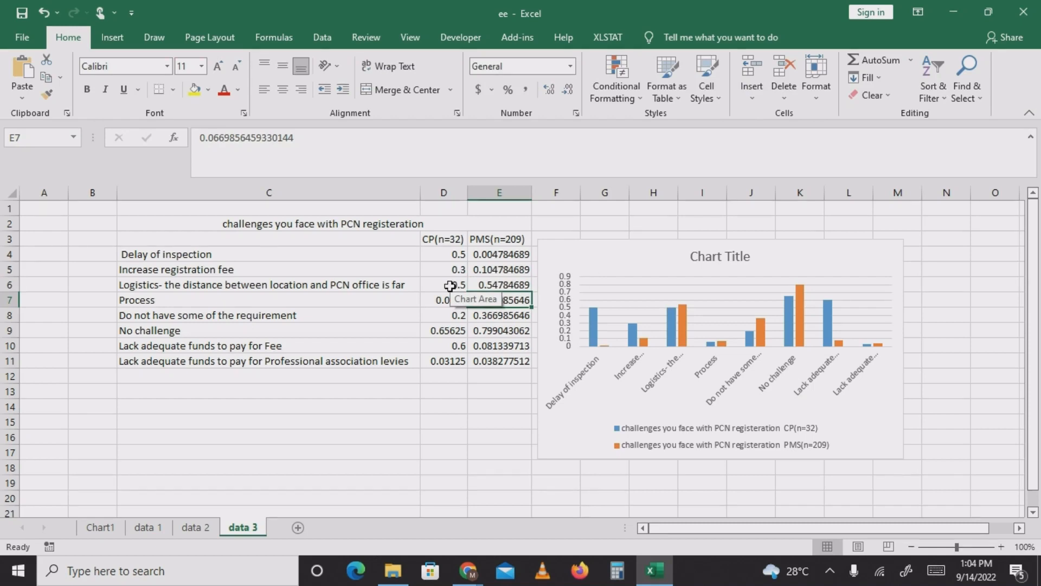
left_click(489, 382)
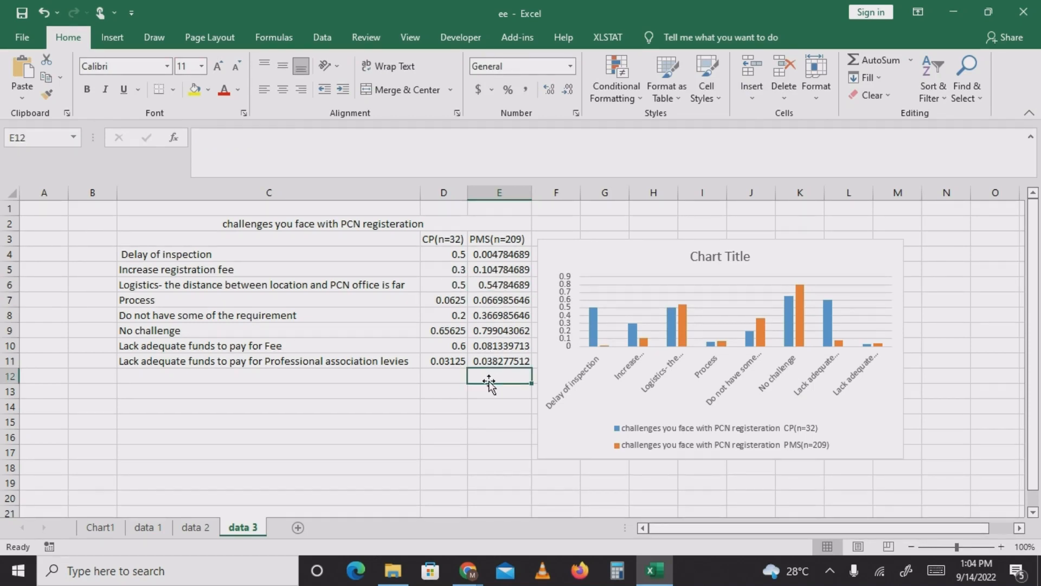